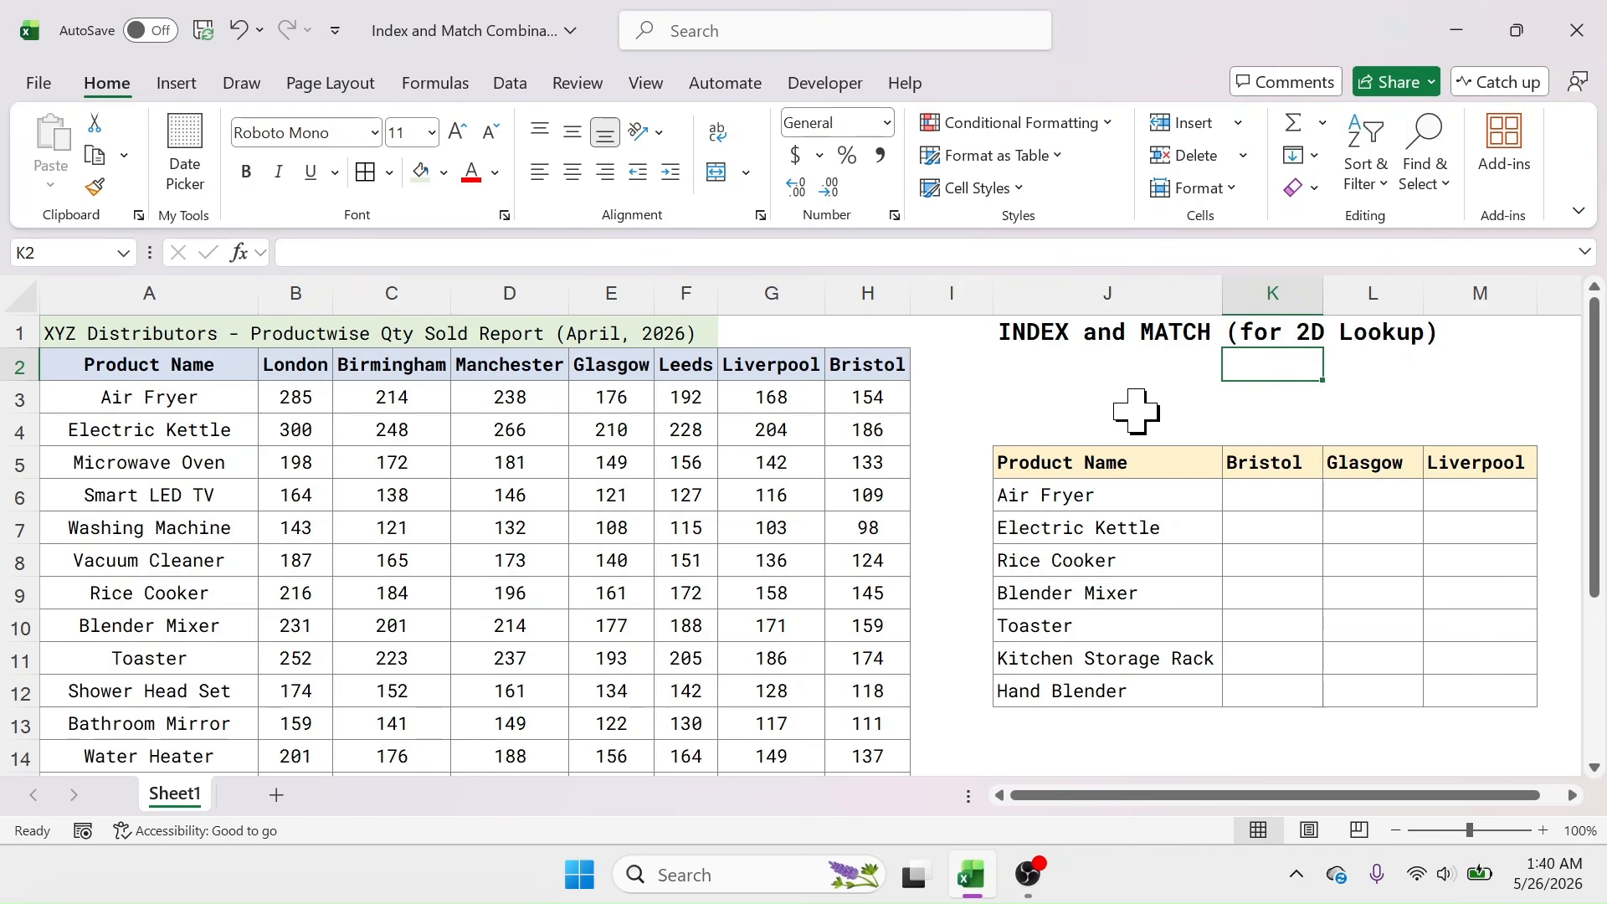
Step: Survey the report's city quantities and product names alongside the lookup table's city headers and products
drag(303, 363, 838, 531)
drag(205, 397, 179, 626)
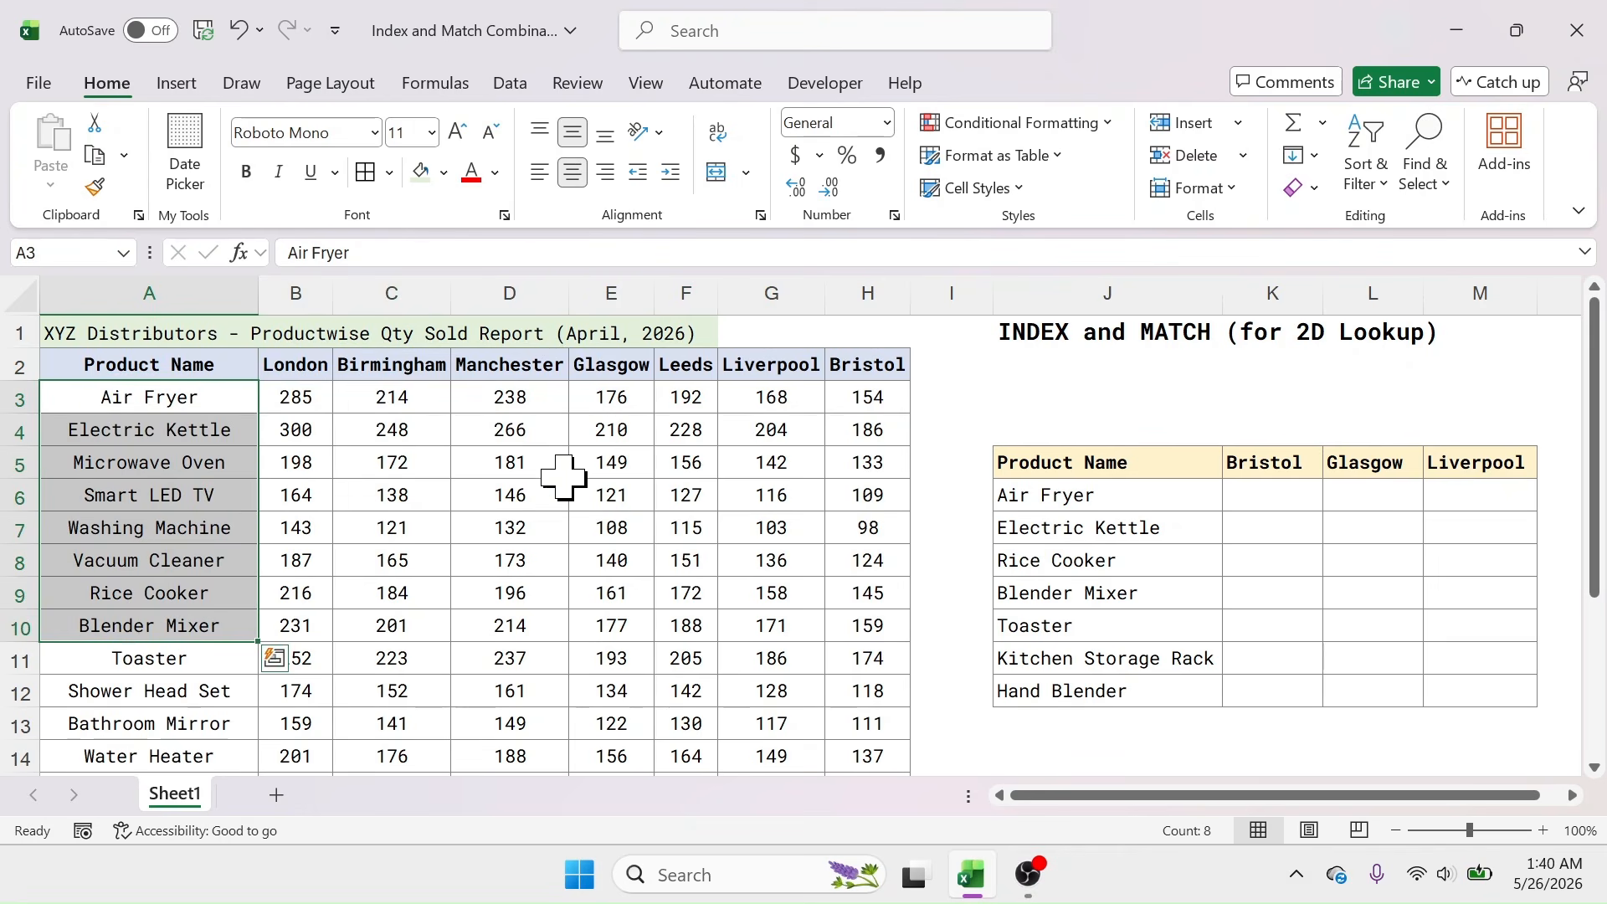
drag(1068, 461, 1460, 692)
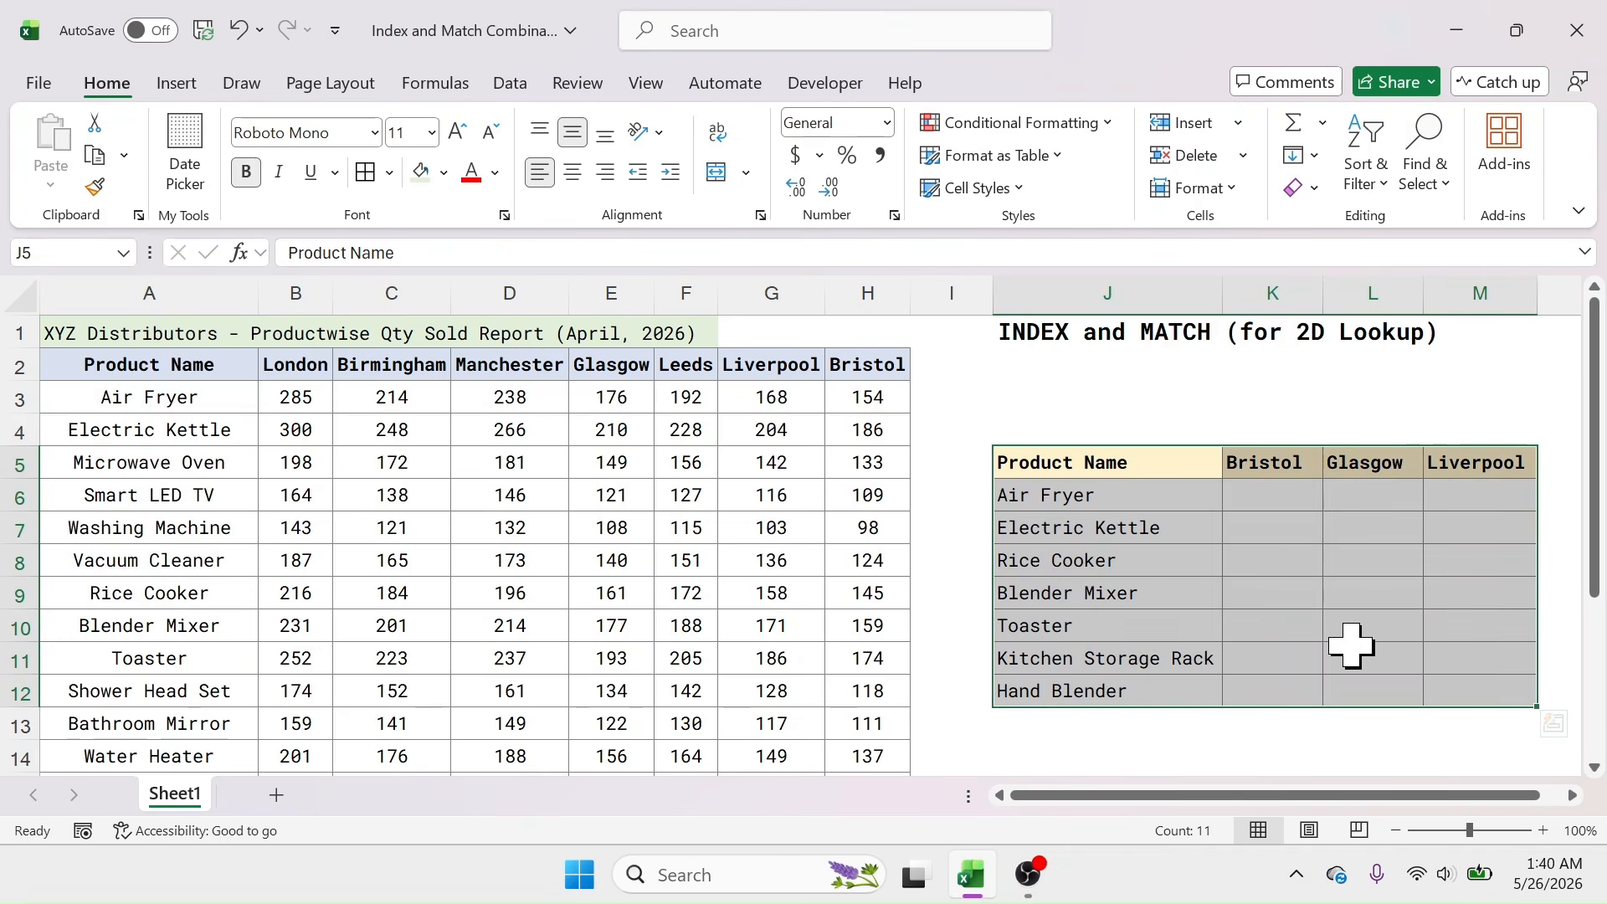
drag(1281, 466, 1473, 466)
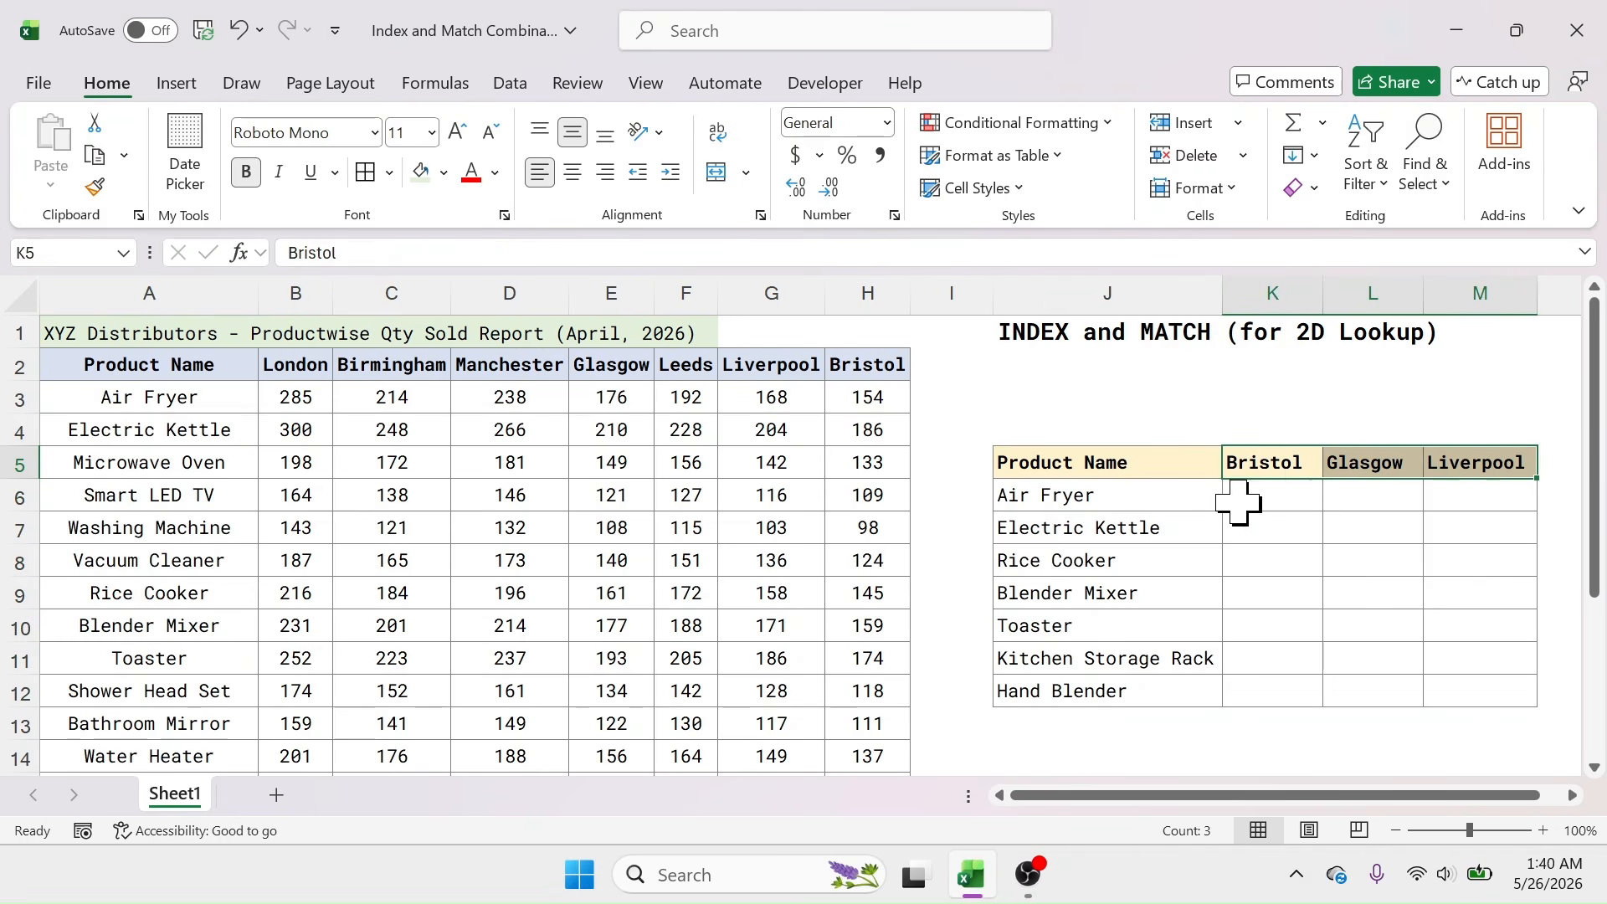
drag(1079, 494, 1080, 693)
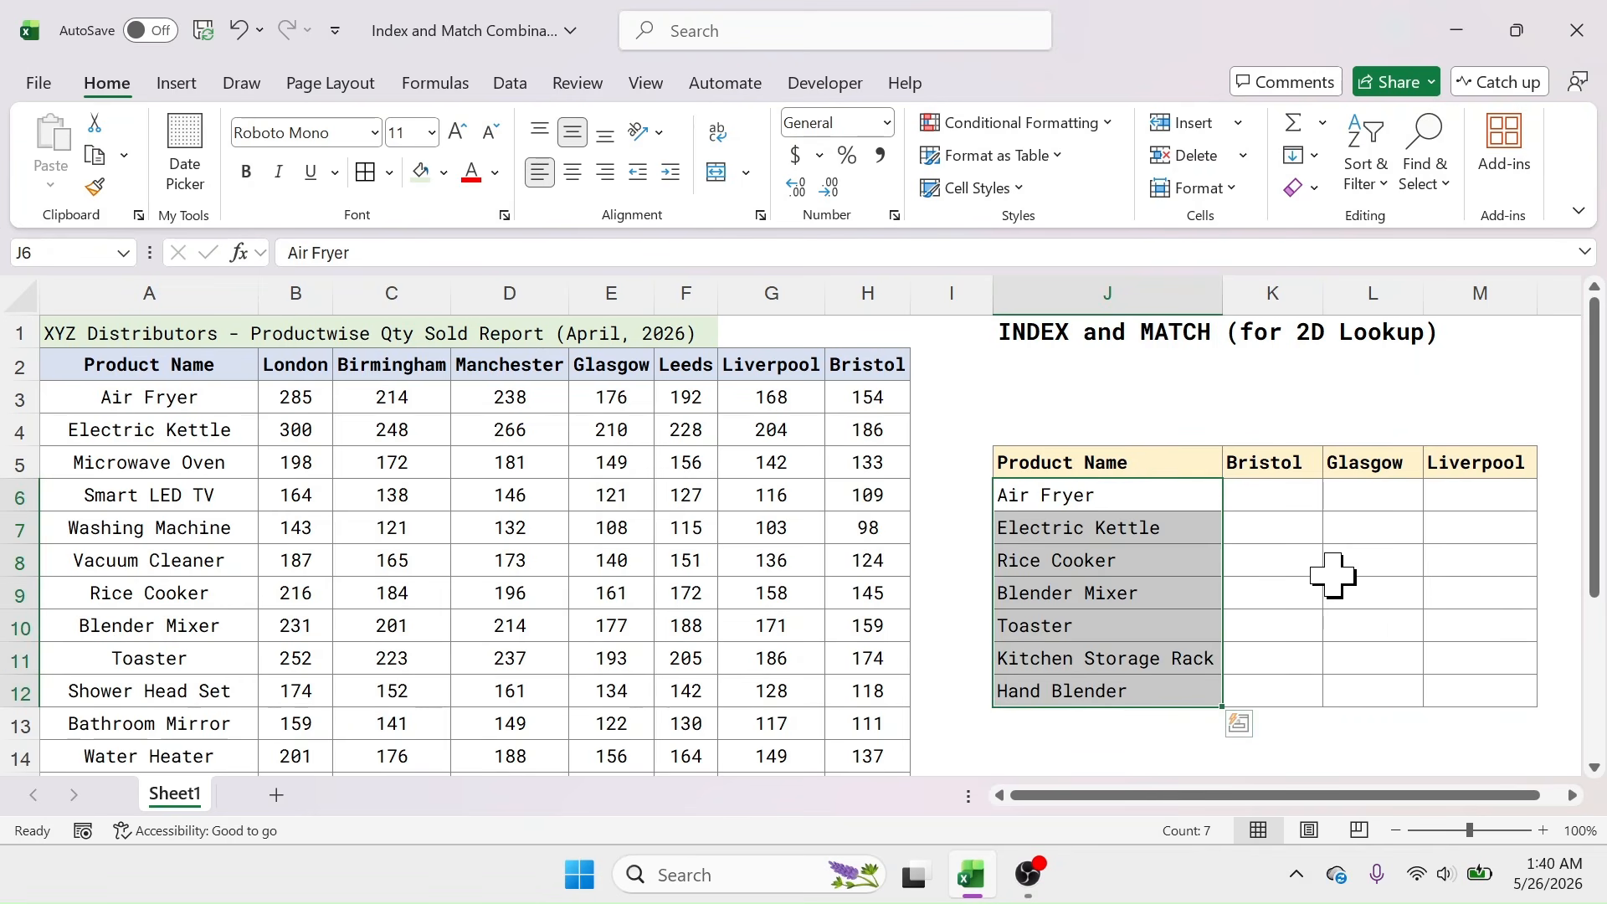
drag(1281, 463, 1465, 466)
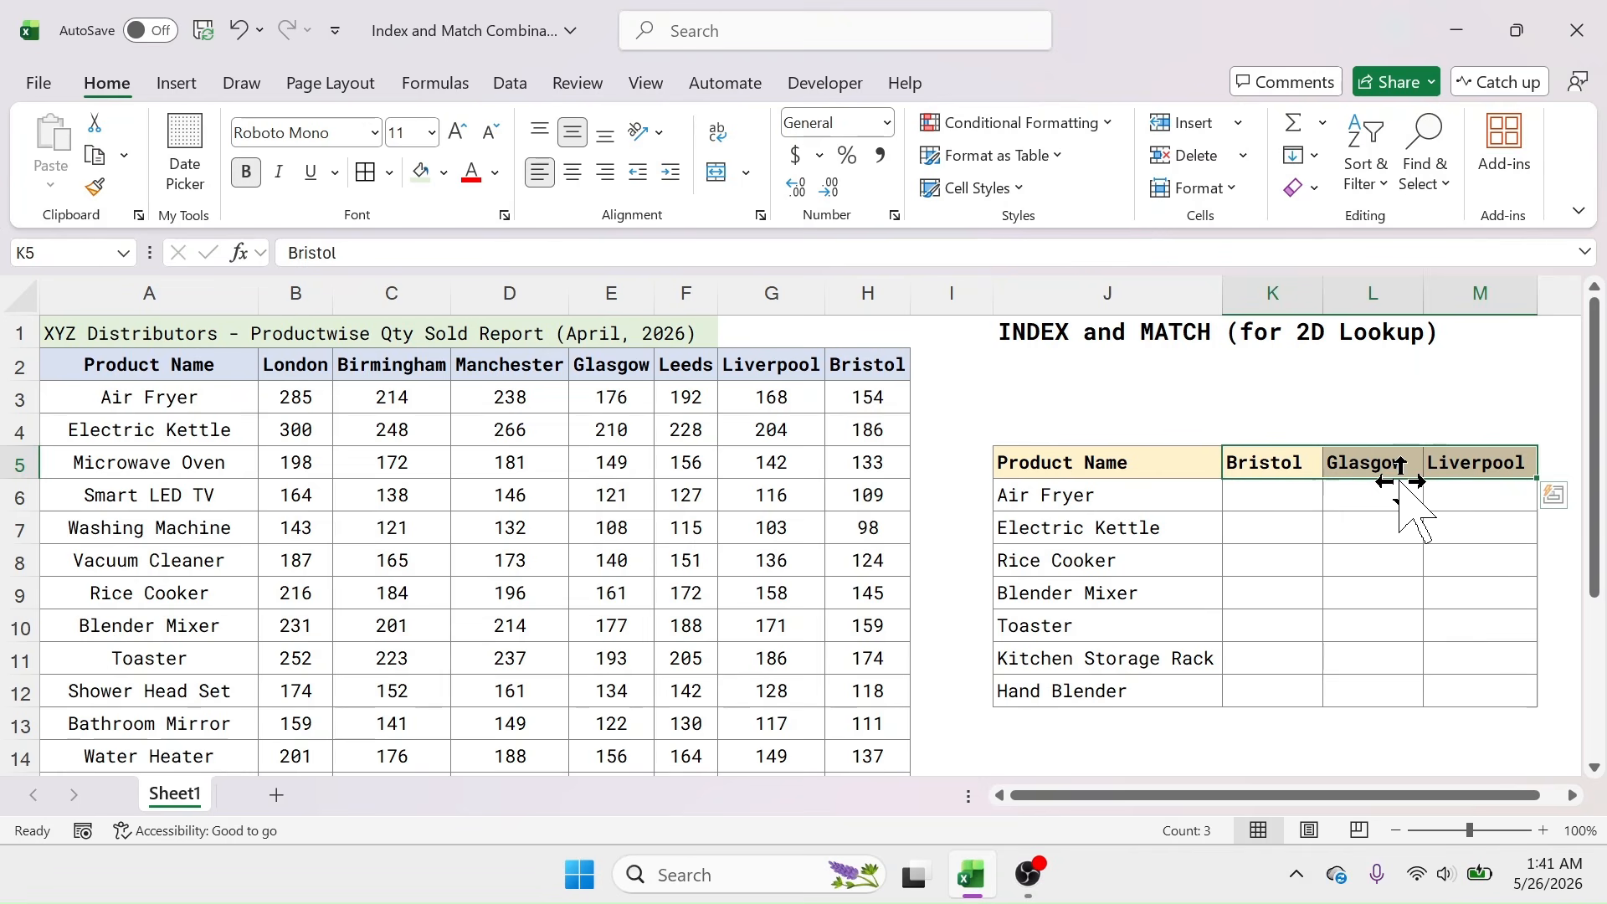
drag(1123, 499, 1117, 694)
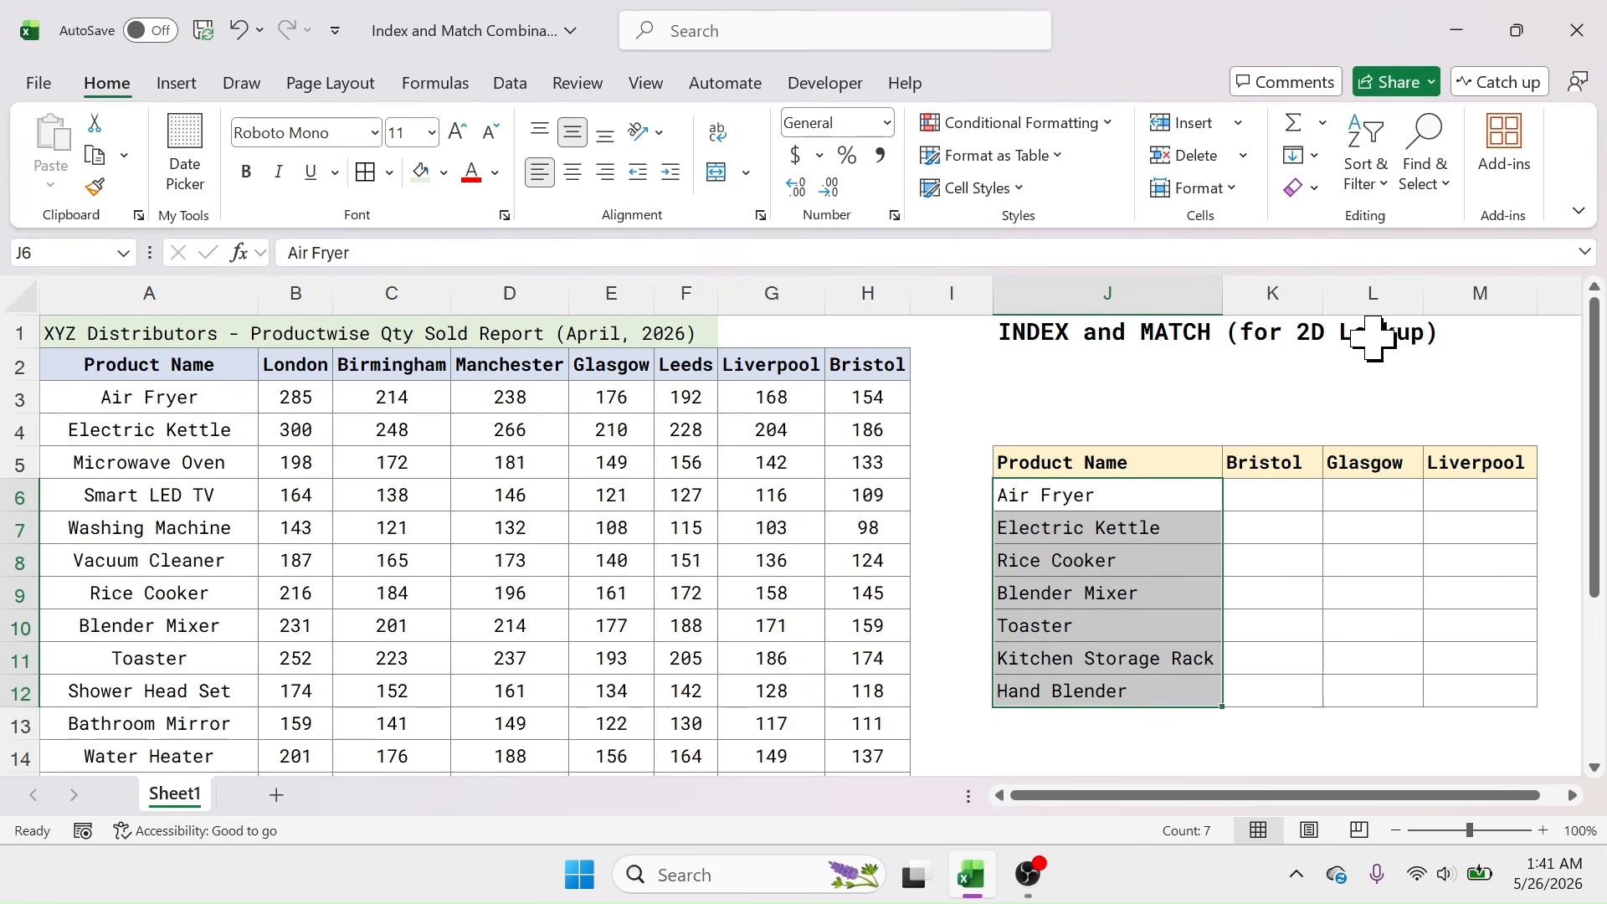
drag(1278, 465, 1424, 447)
drag(318, 364, 850, 371)
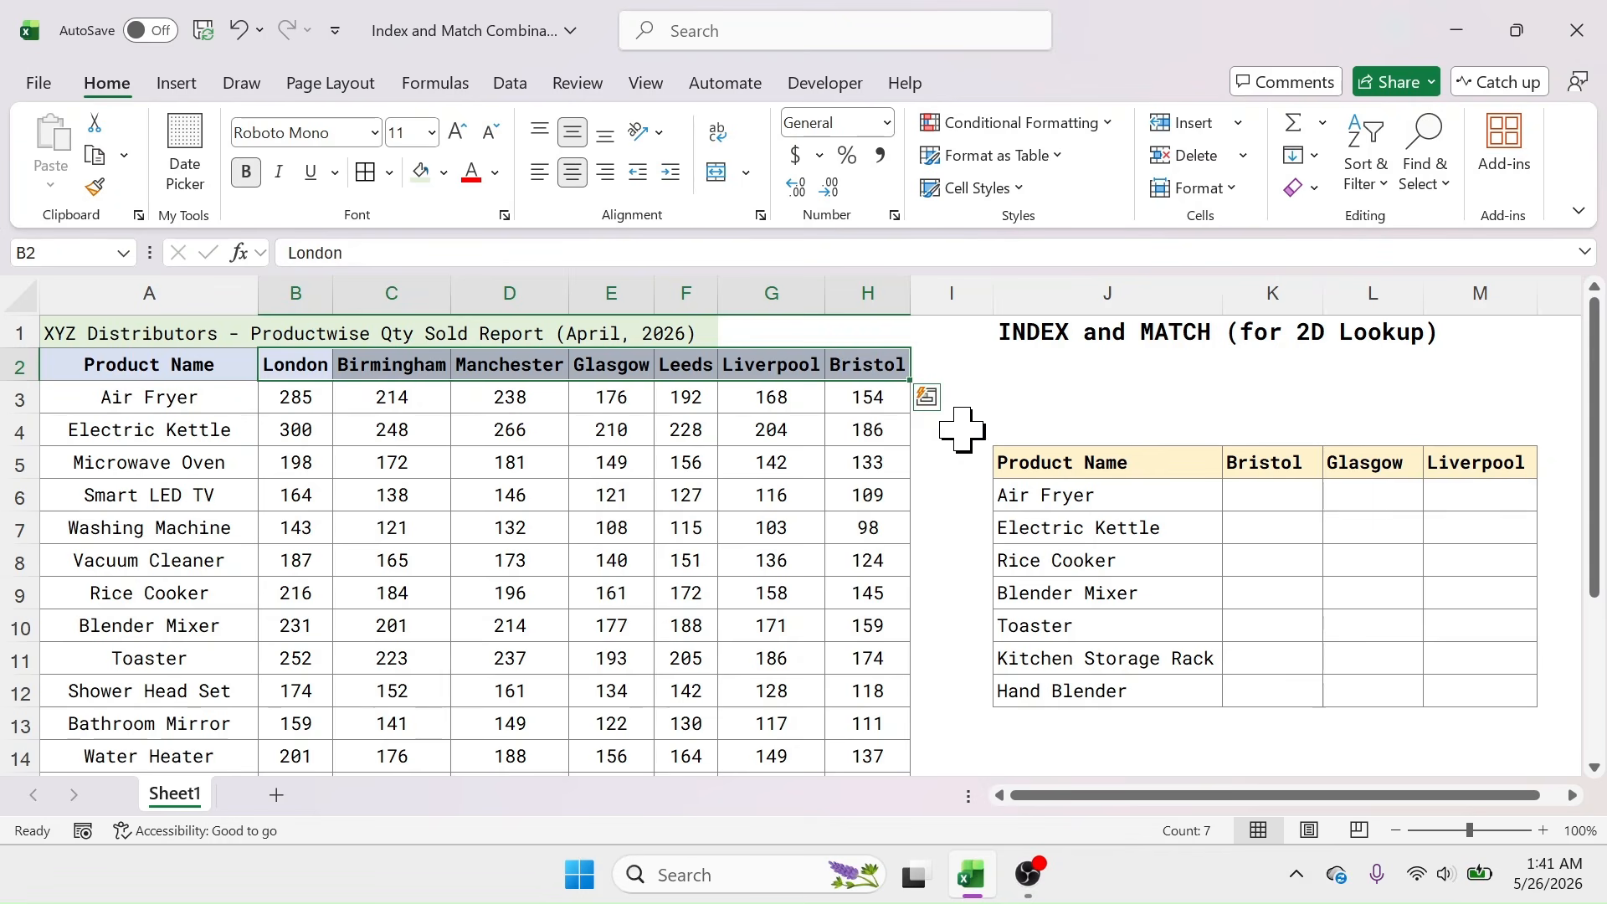
drag(1066, 495, 1063, 693)
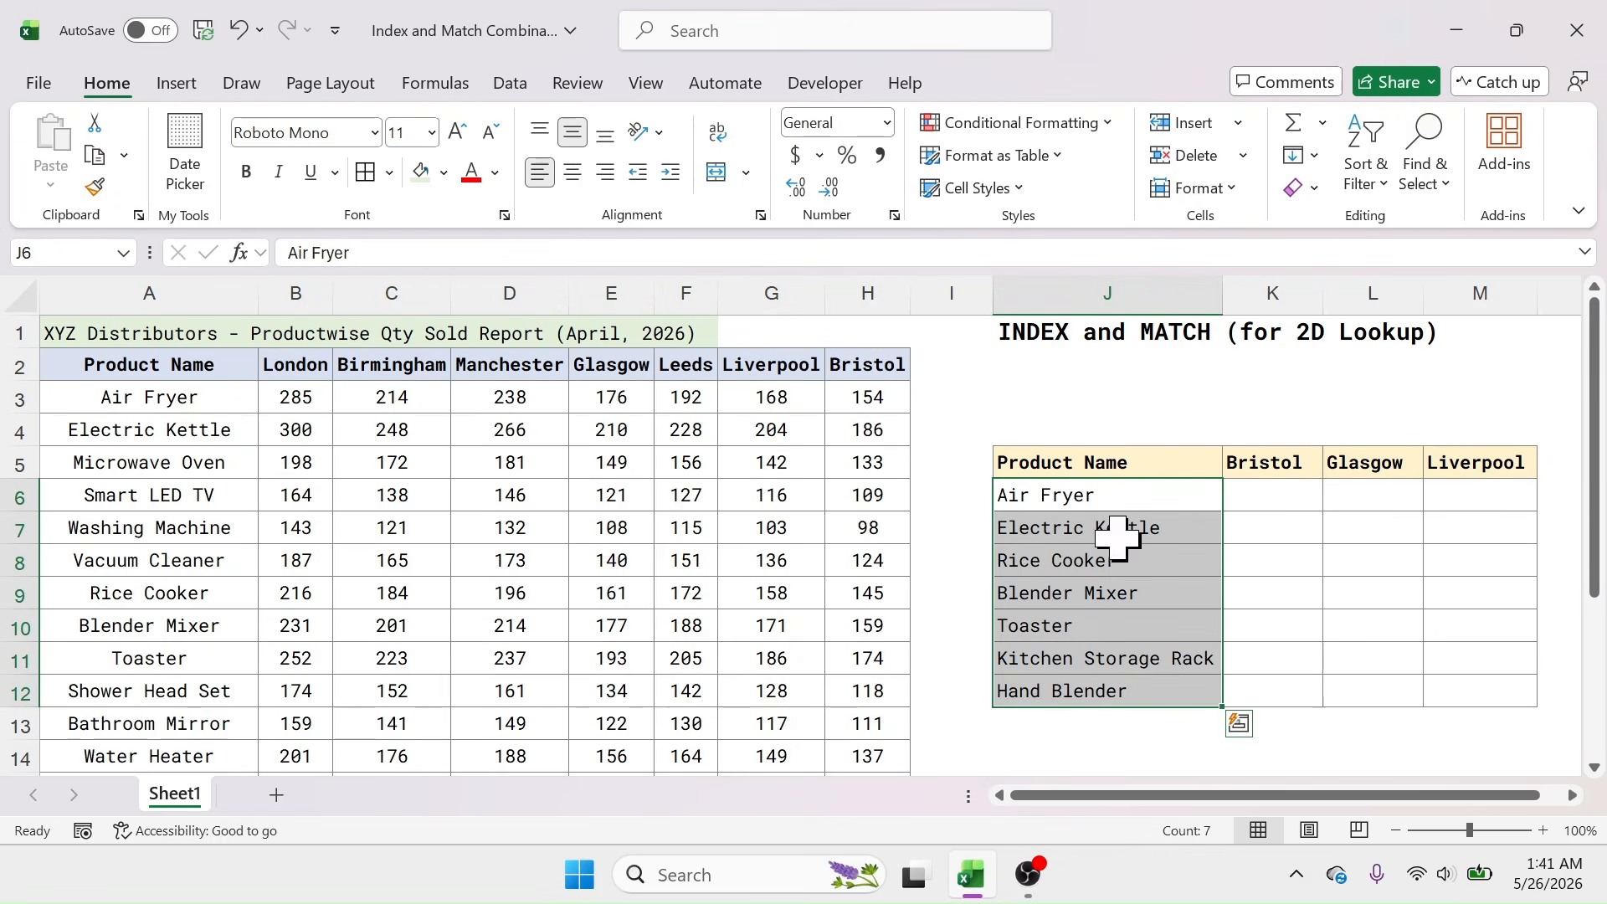
click(163, 400)
drag(163, 399, 204, 753)
click(1181, 496)
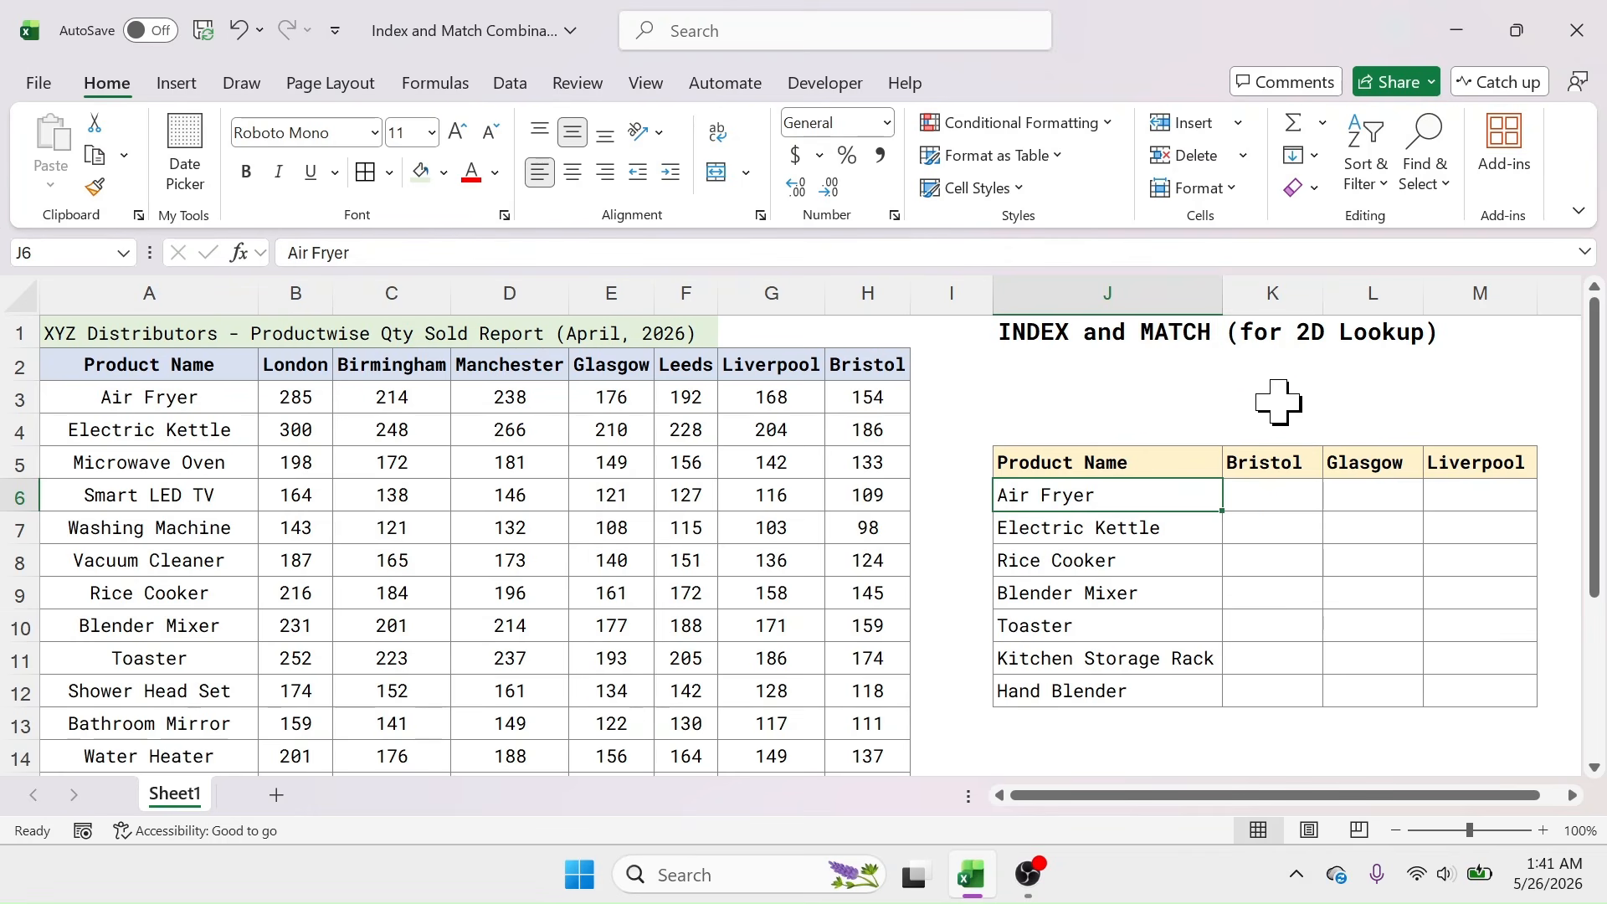
Step: Enter =INDEX(B3:H17,9,7) in K10 to return Toaster's Bristol quantity, 174
click(1287, 632)
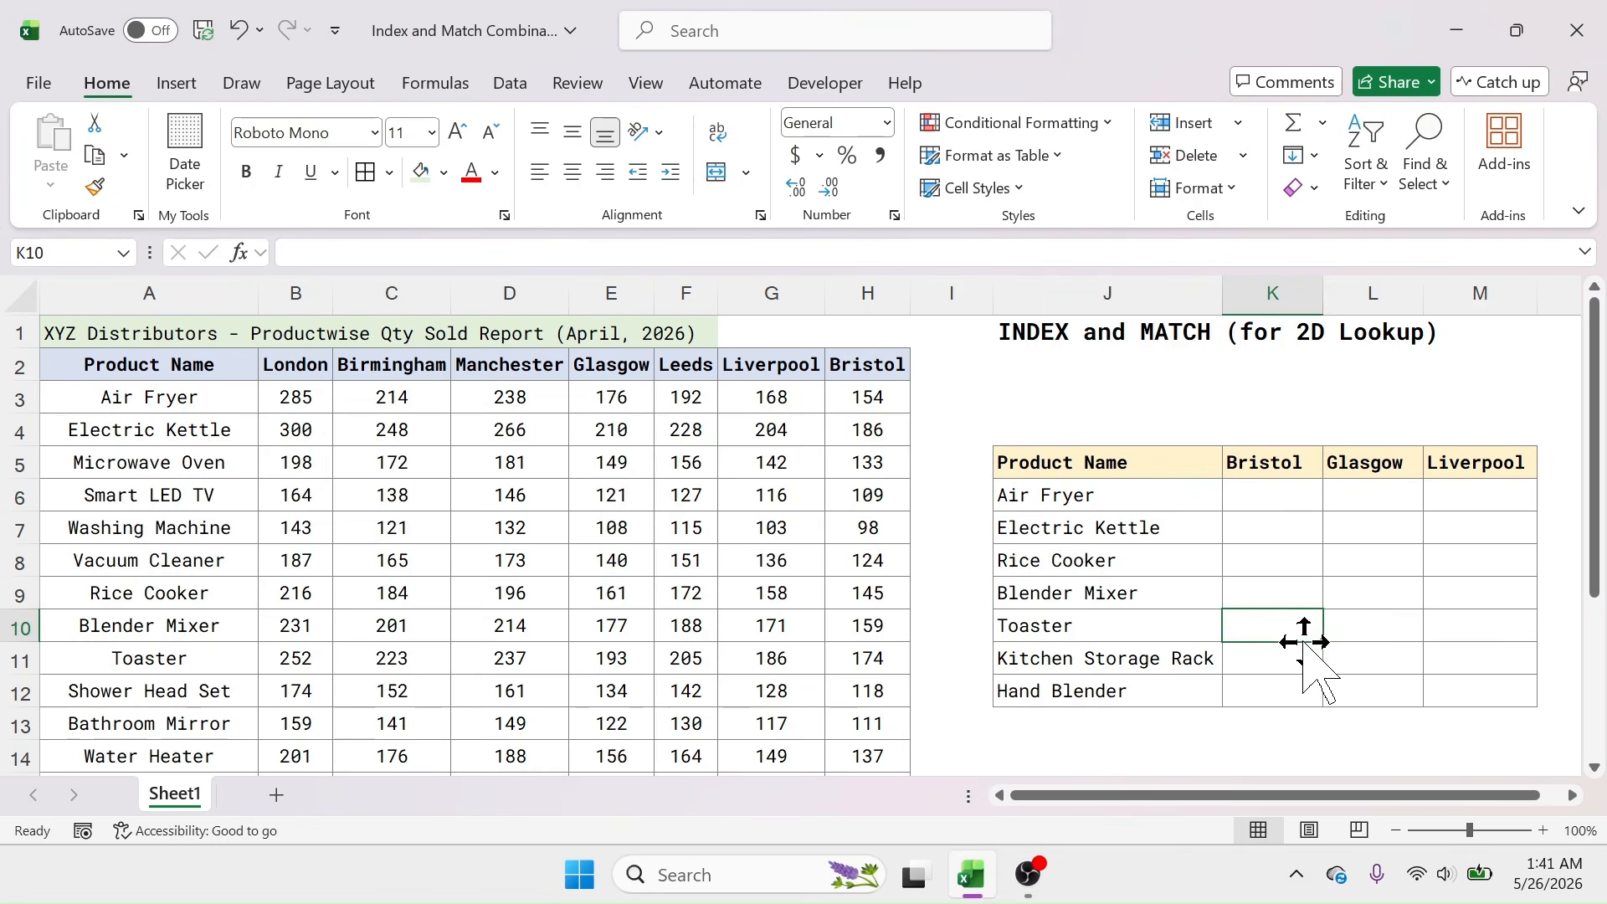
text(=)
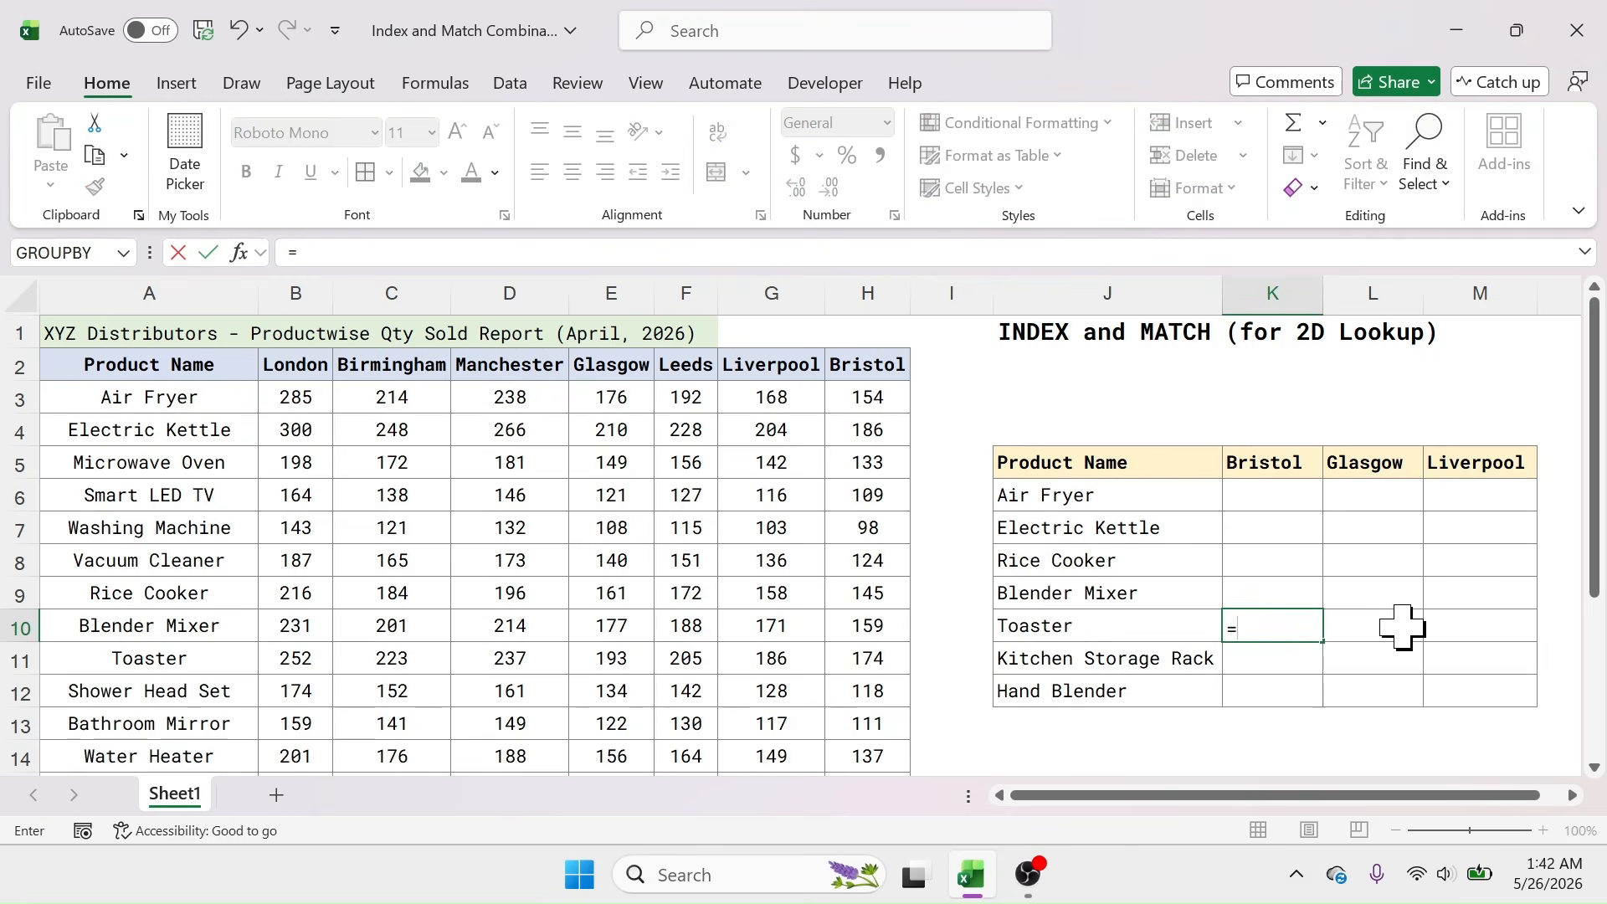
text(INDEX()
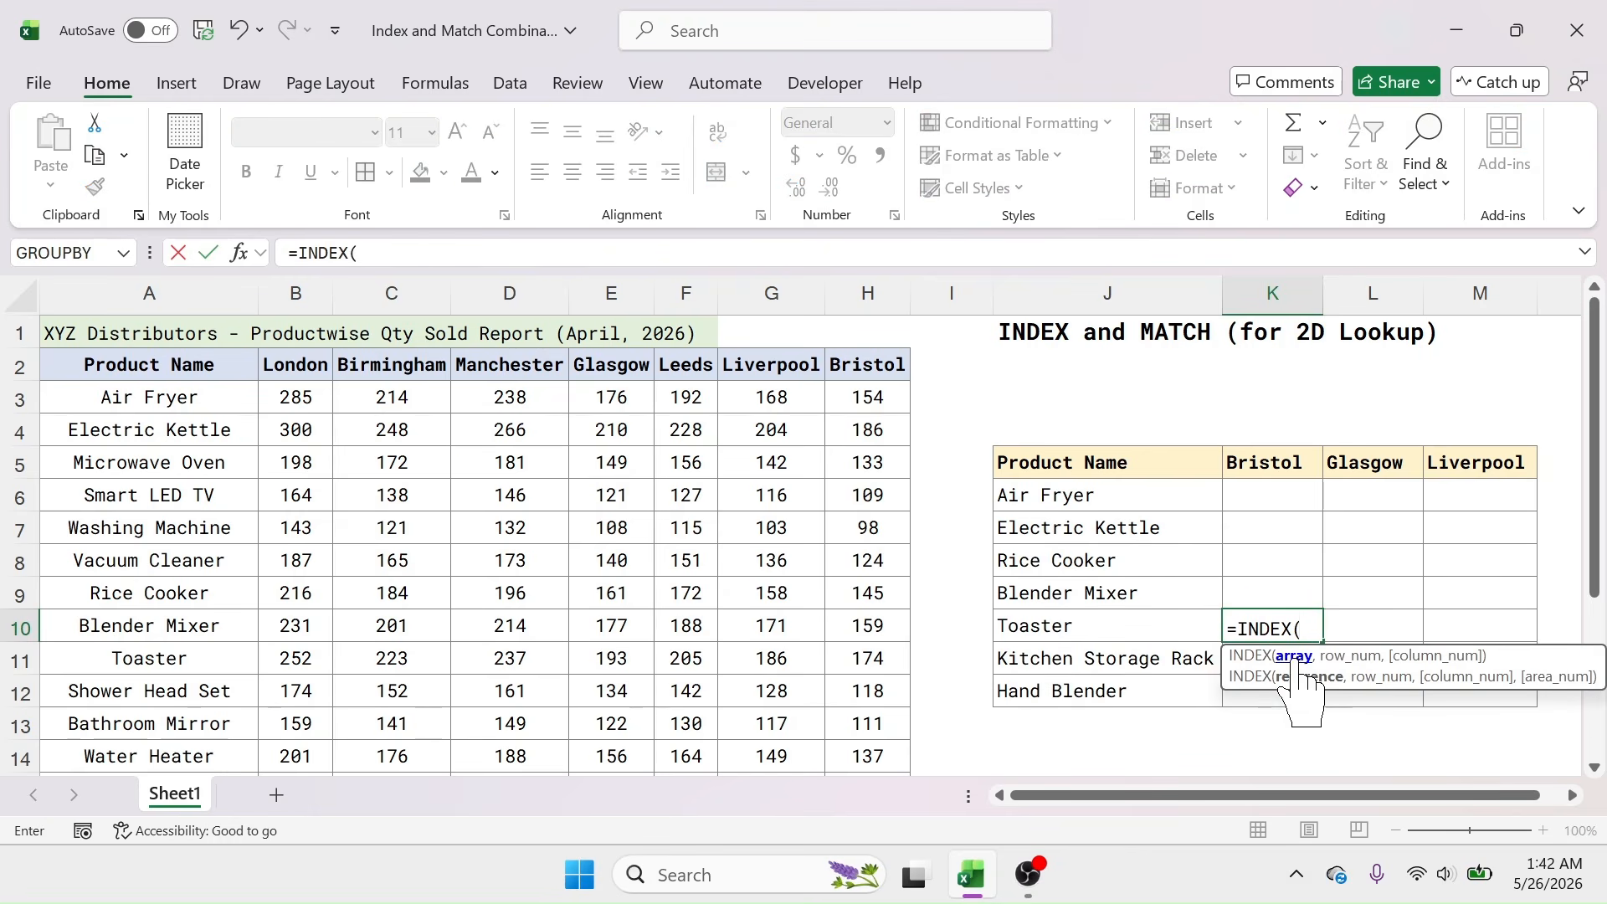
drag(301, 397, 861, 761)
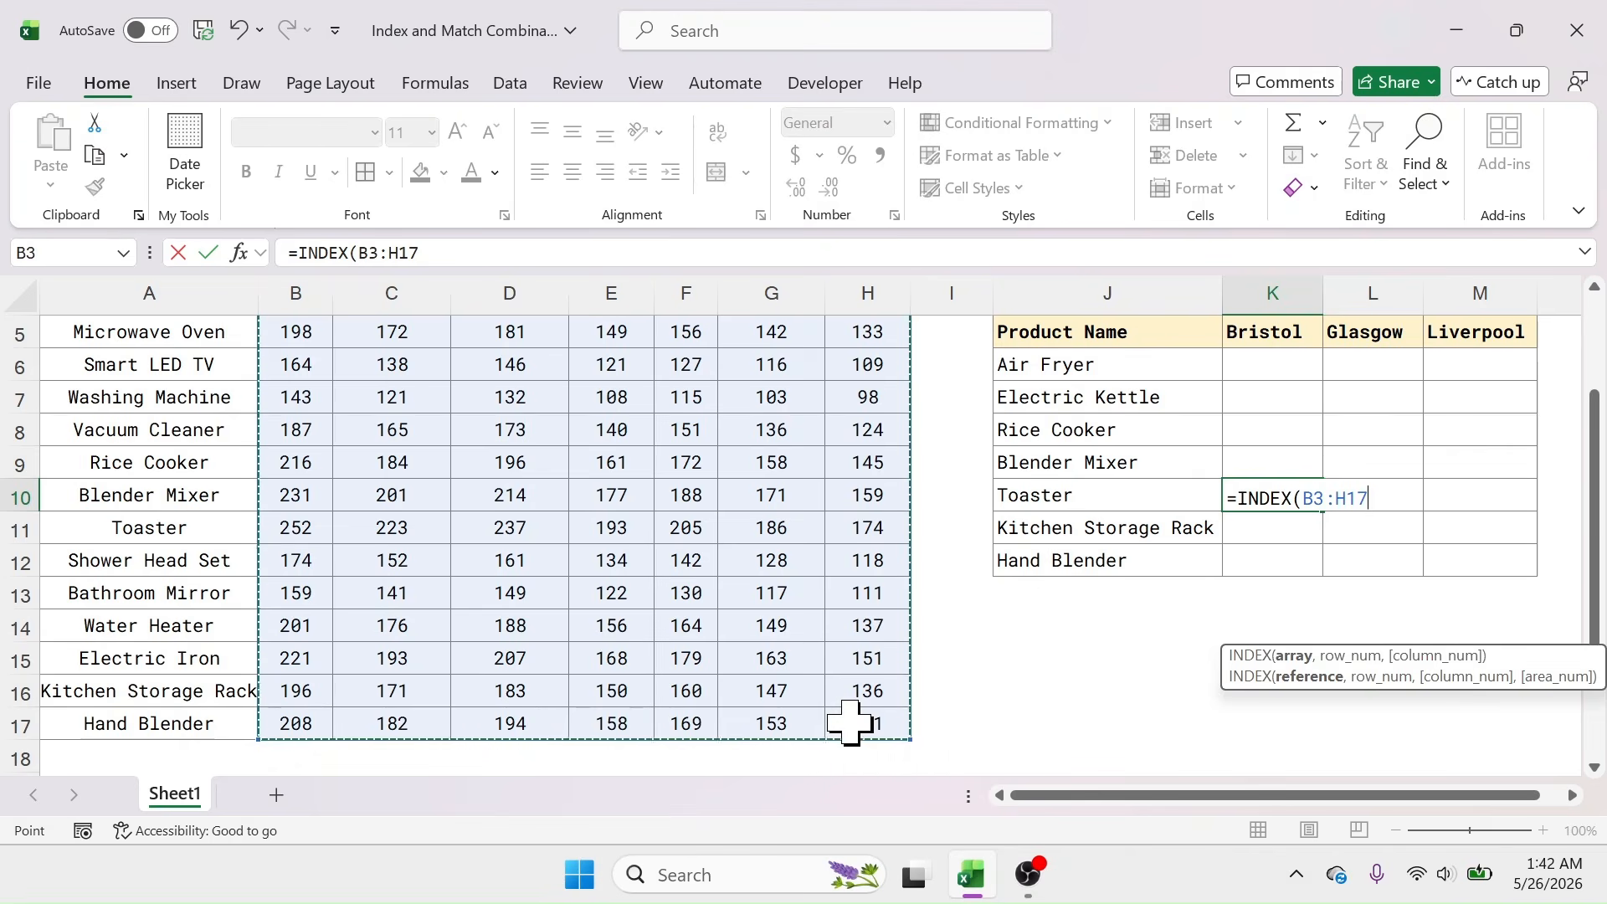
scroll(1249, 405, up, 2)
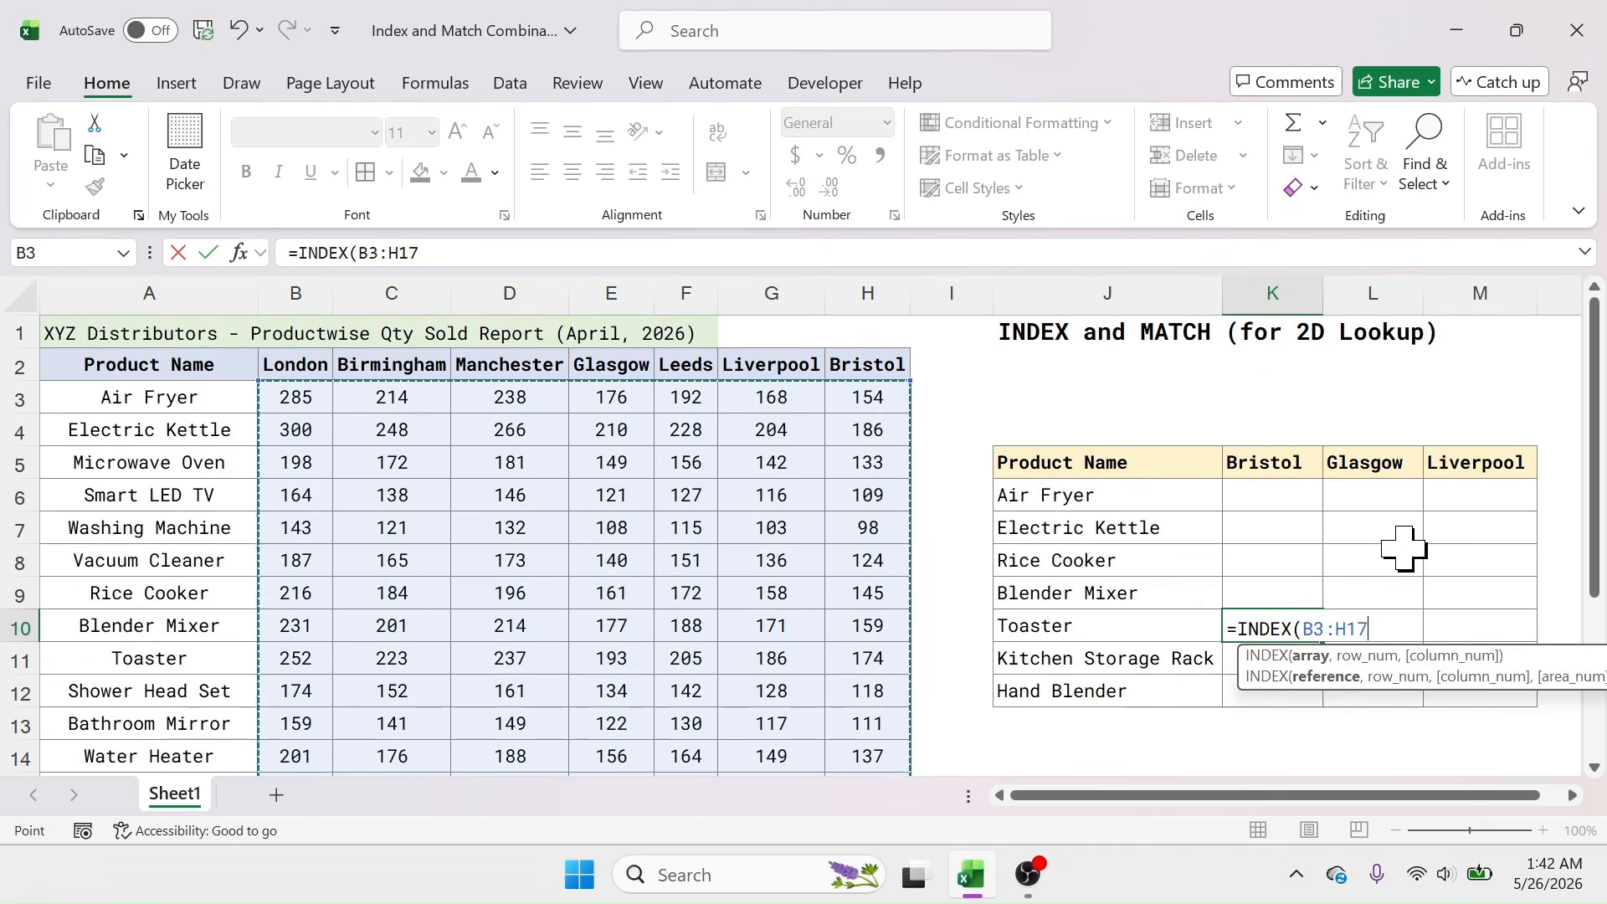
text(,)
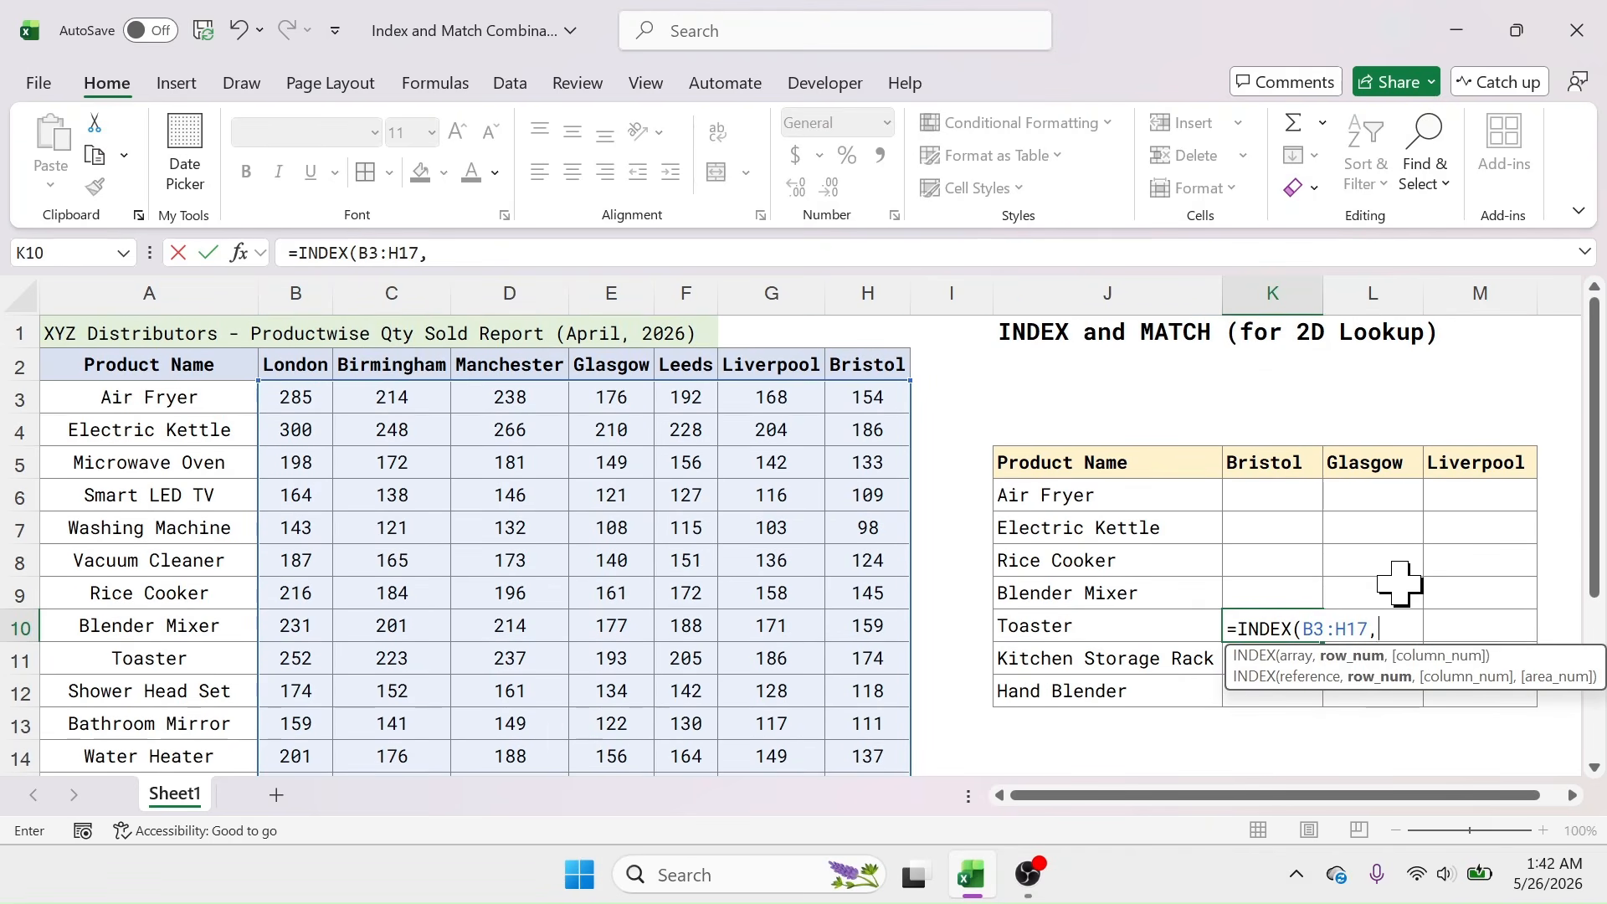
text(9)
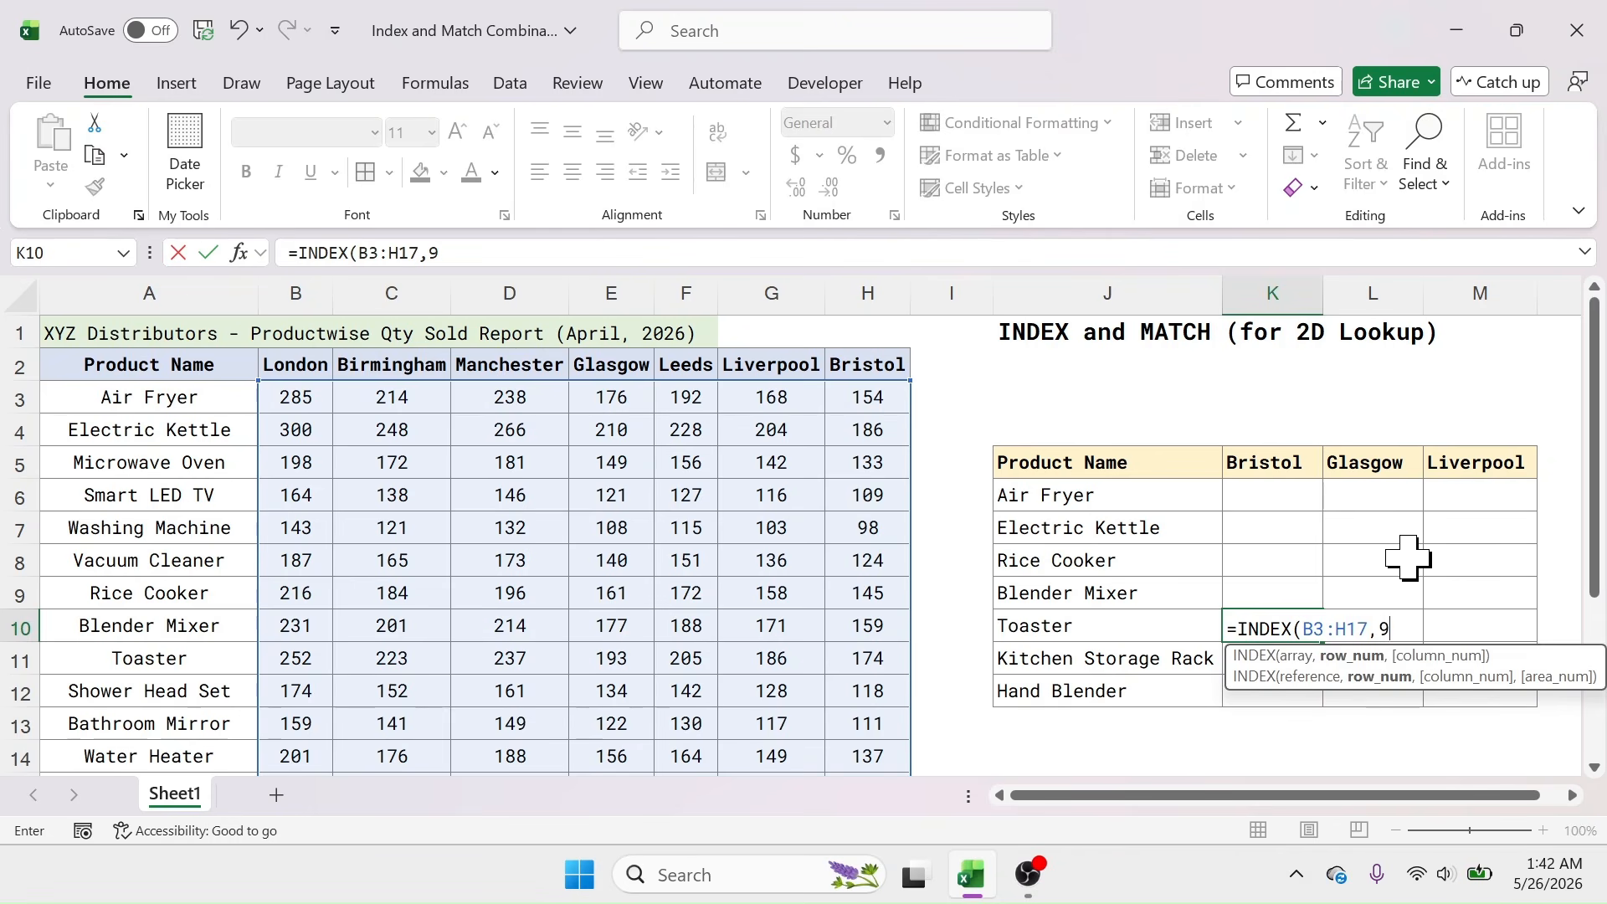
text(,)
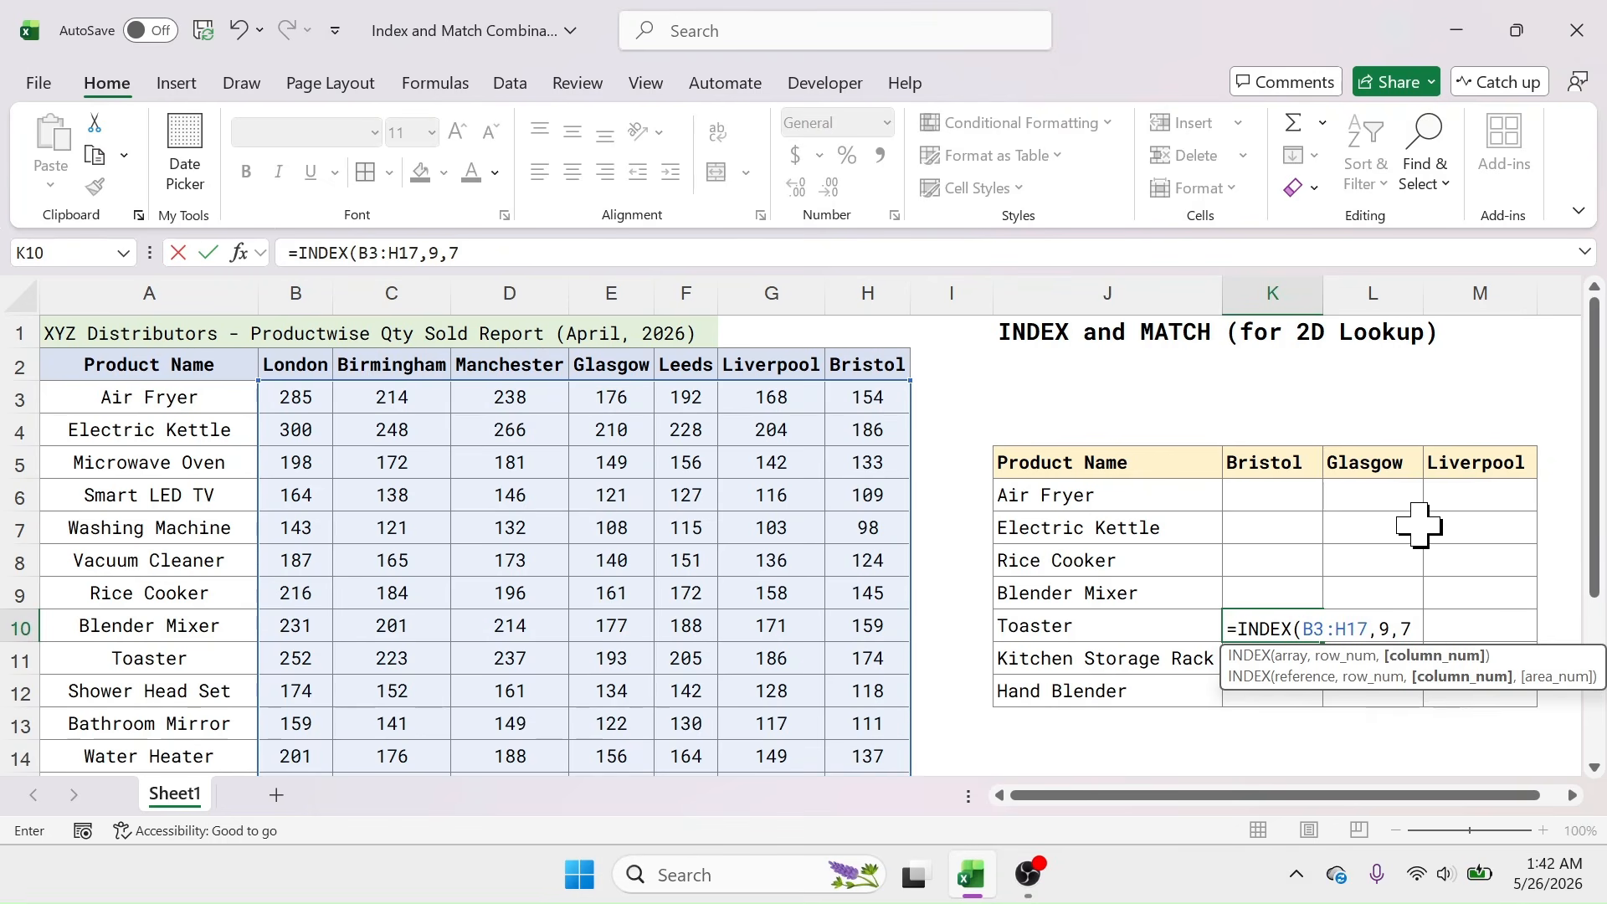
text(7)
key(Return)
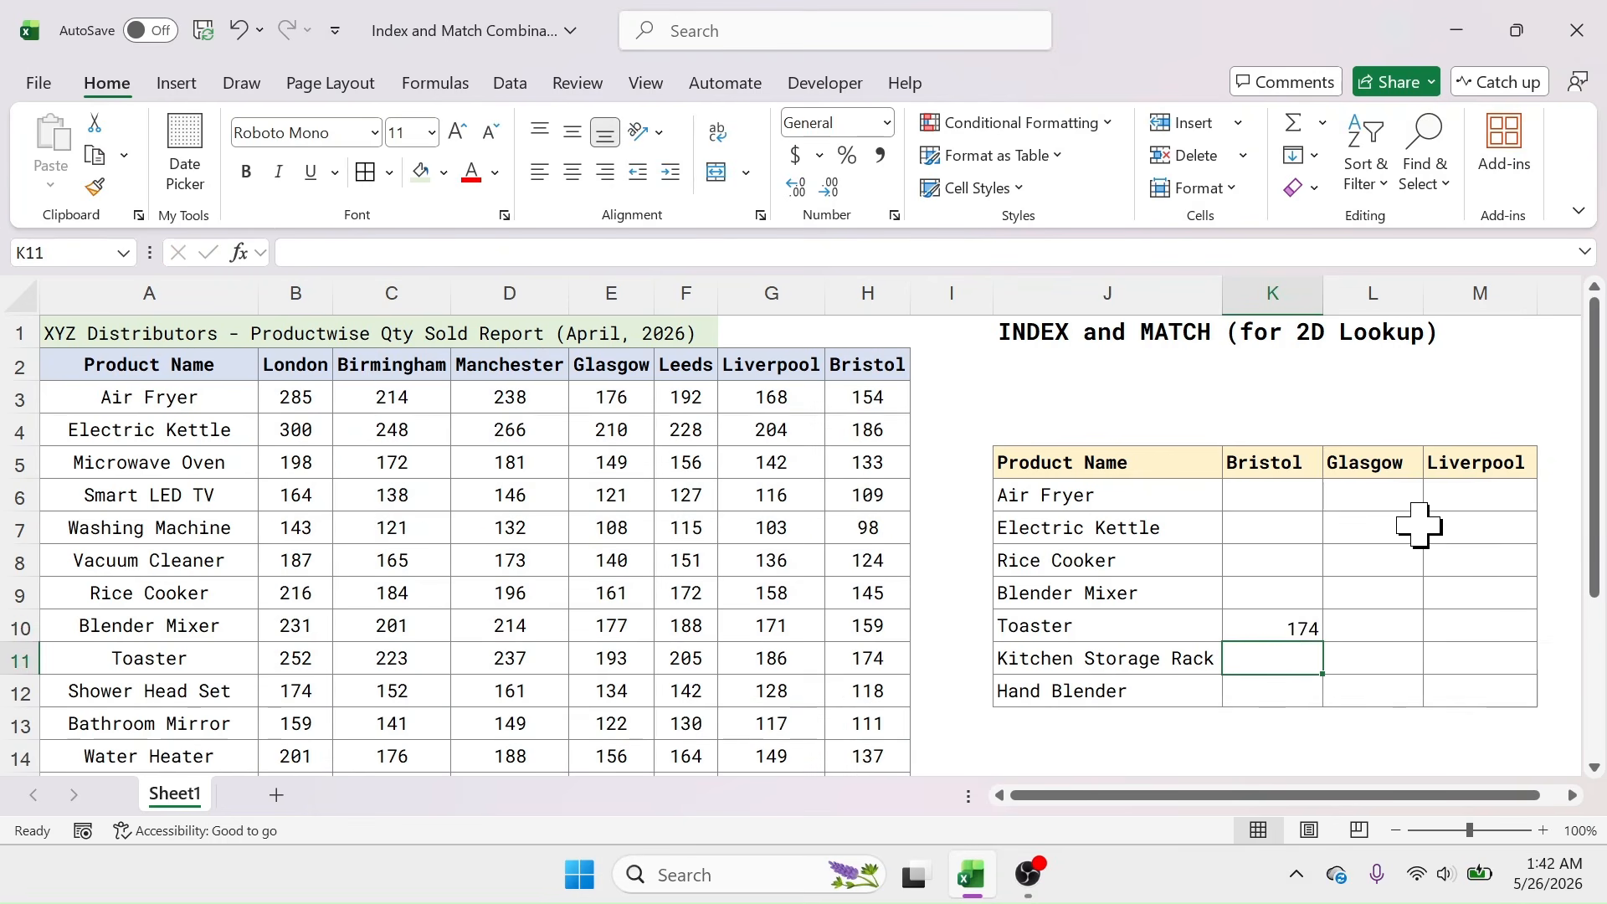
Step: Shade the report's Toaster–Bristol figure 174 in H11 light gold
click(1293, 627)
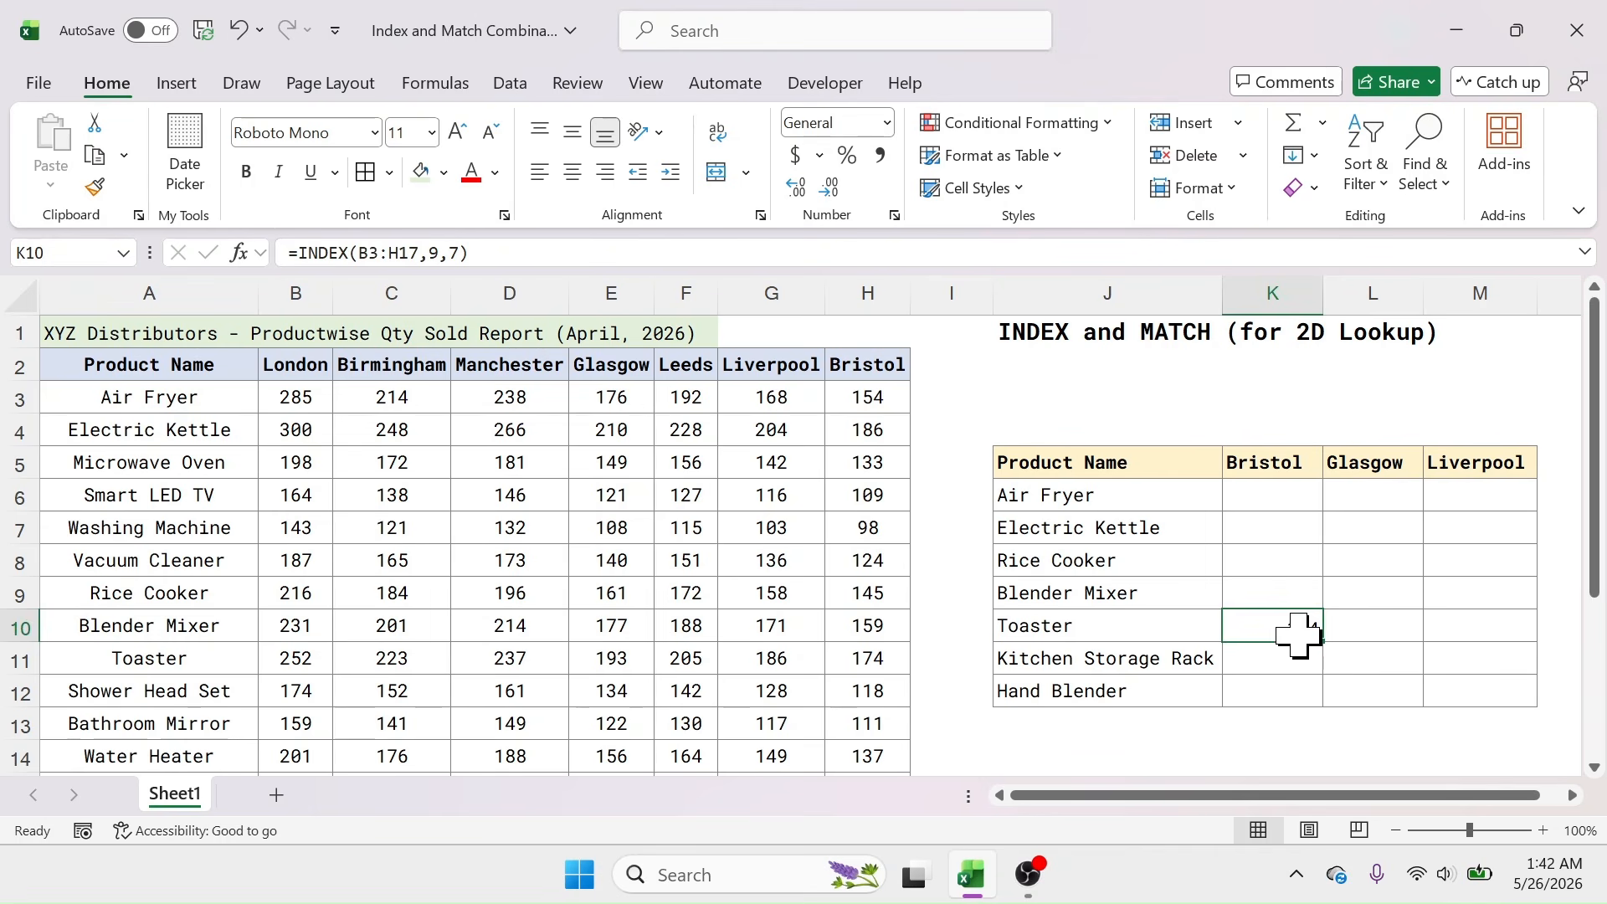
click(881, 660)
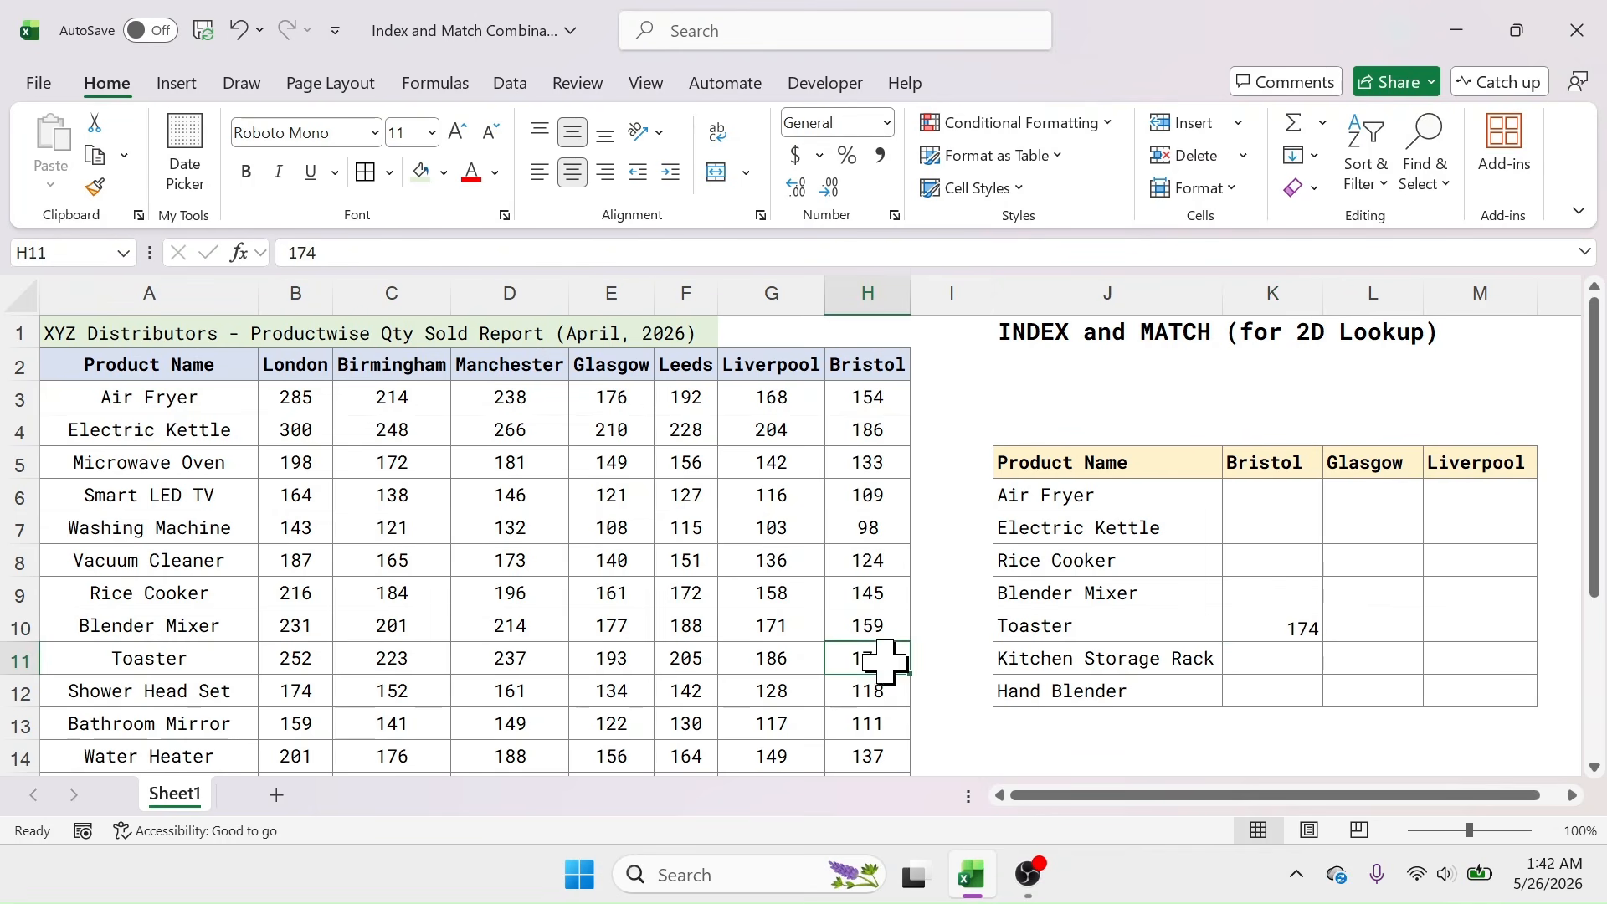
click(444, 172)
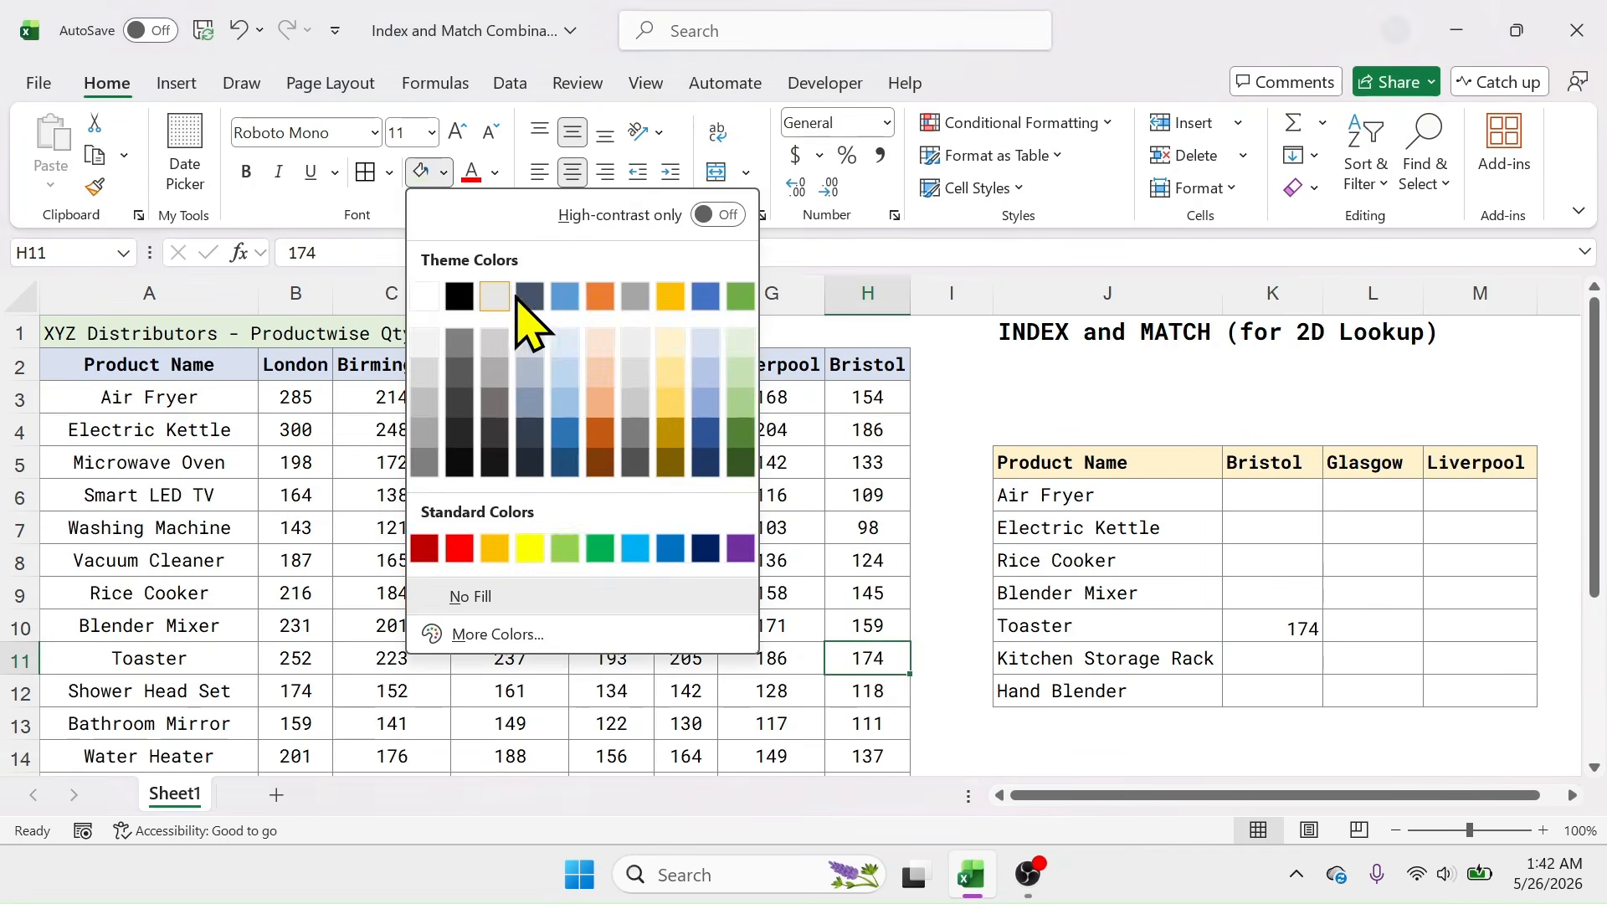
click(681, 377)
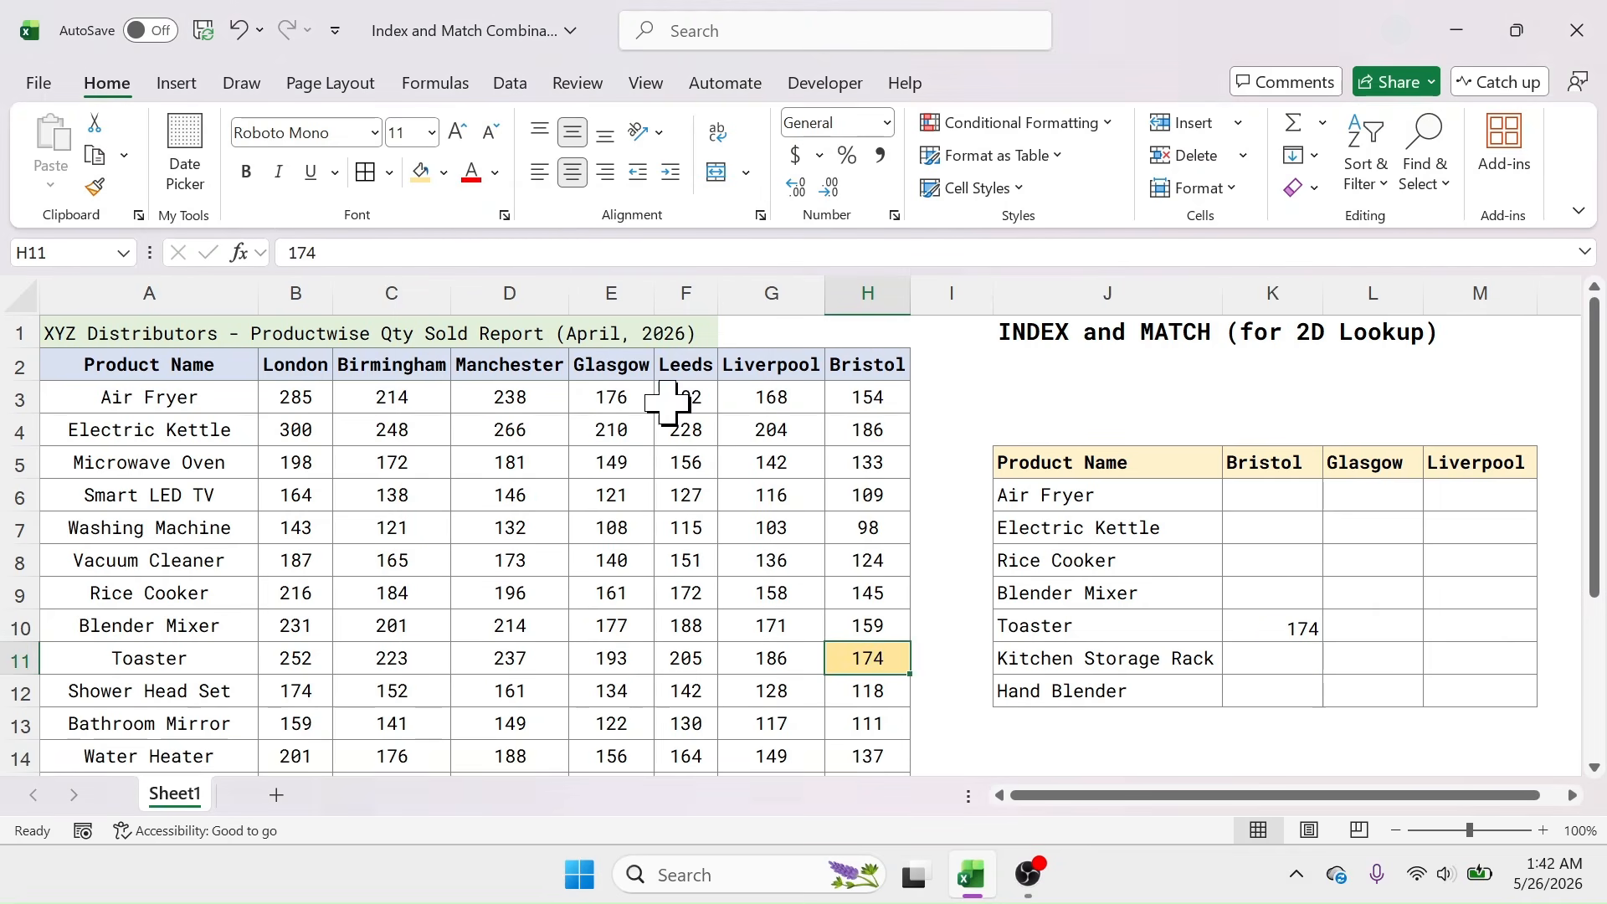
Step: Give K10 the same light gold fill and reopen its formula for editing
click(1296, 632)
click(421, 173)
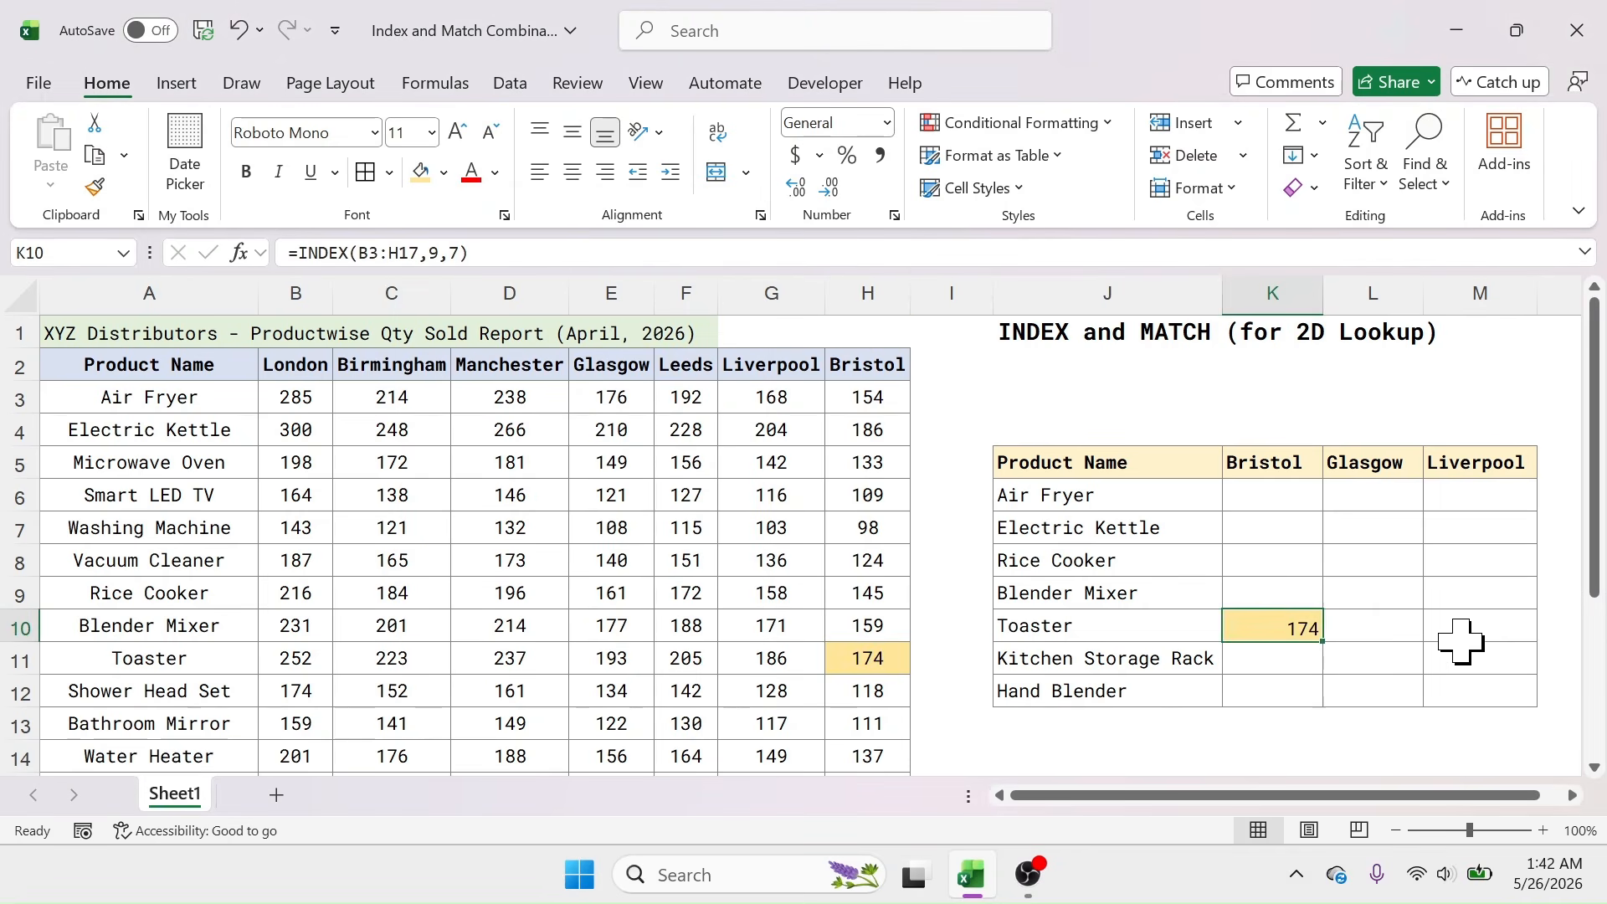
double_click(1305, 624)
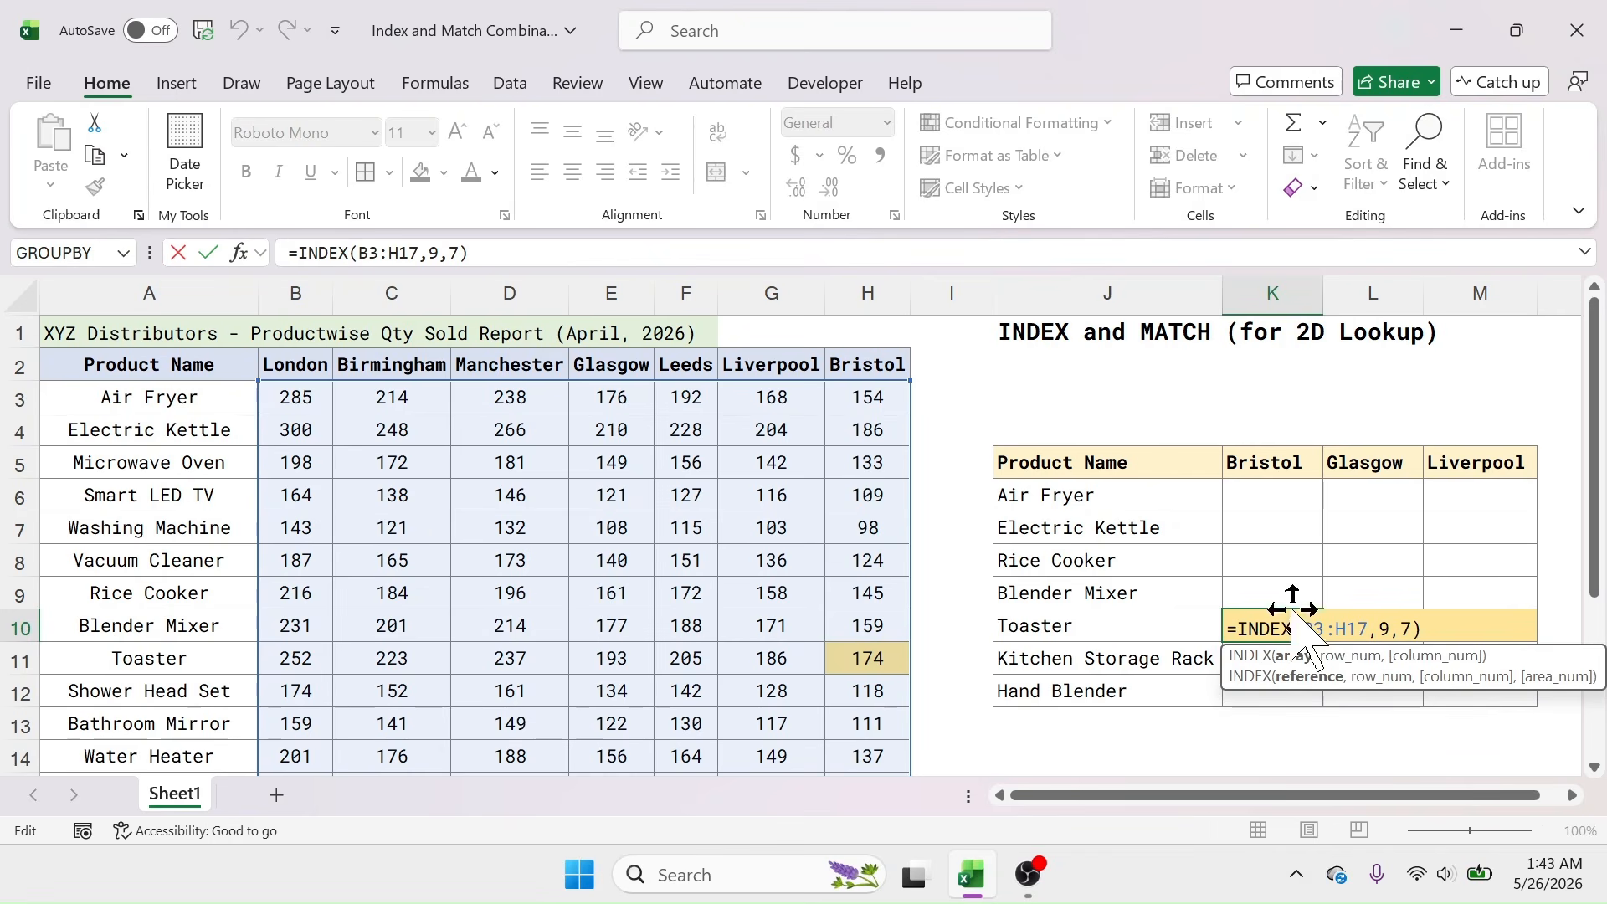
Step: Cancel the formula edit and shade Toaster's row of quantities light gold
click(303, 661)
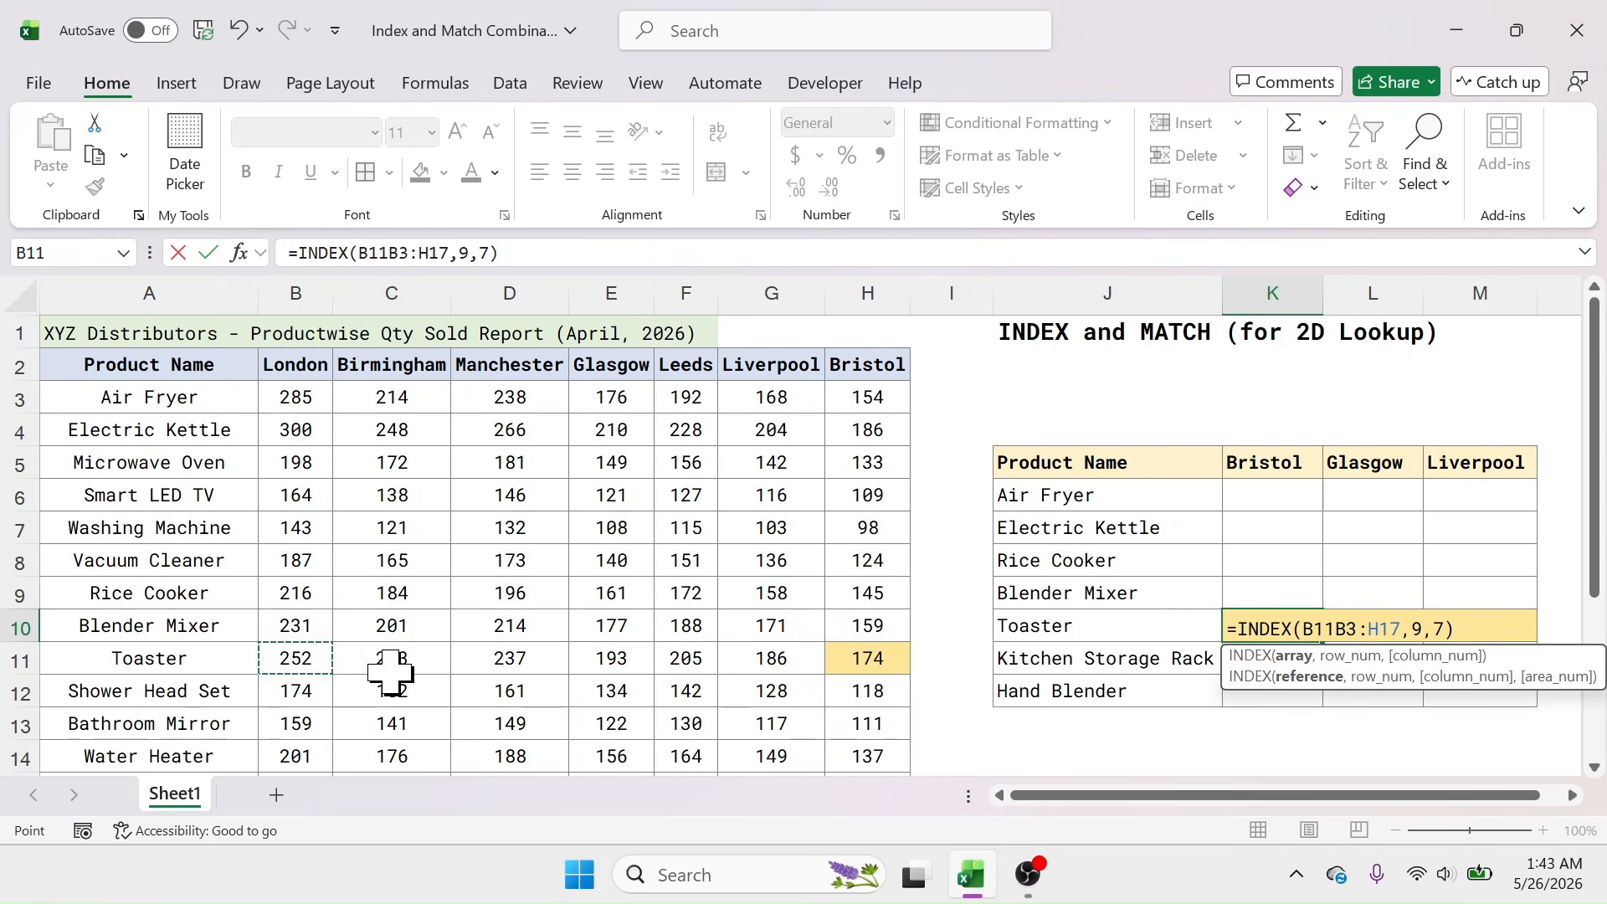
key(Escape)
drag(314, 660, 852, 658)
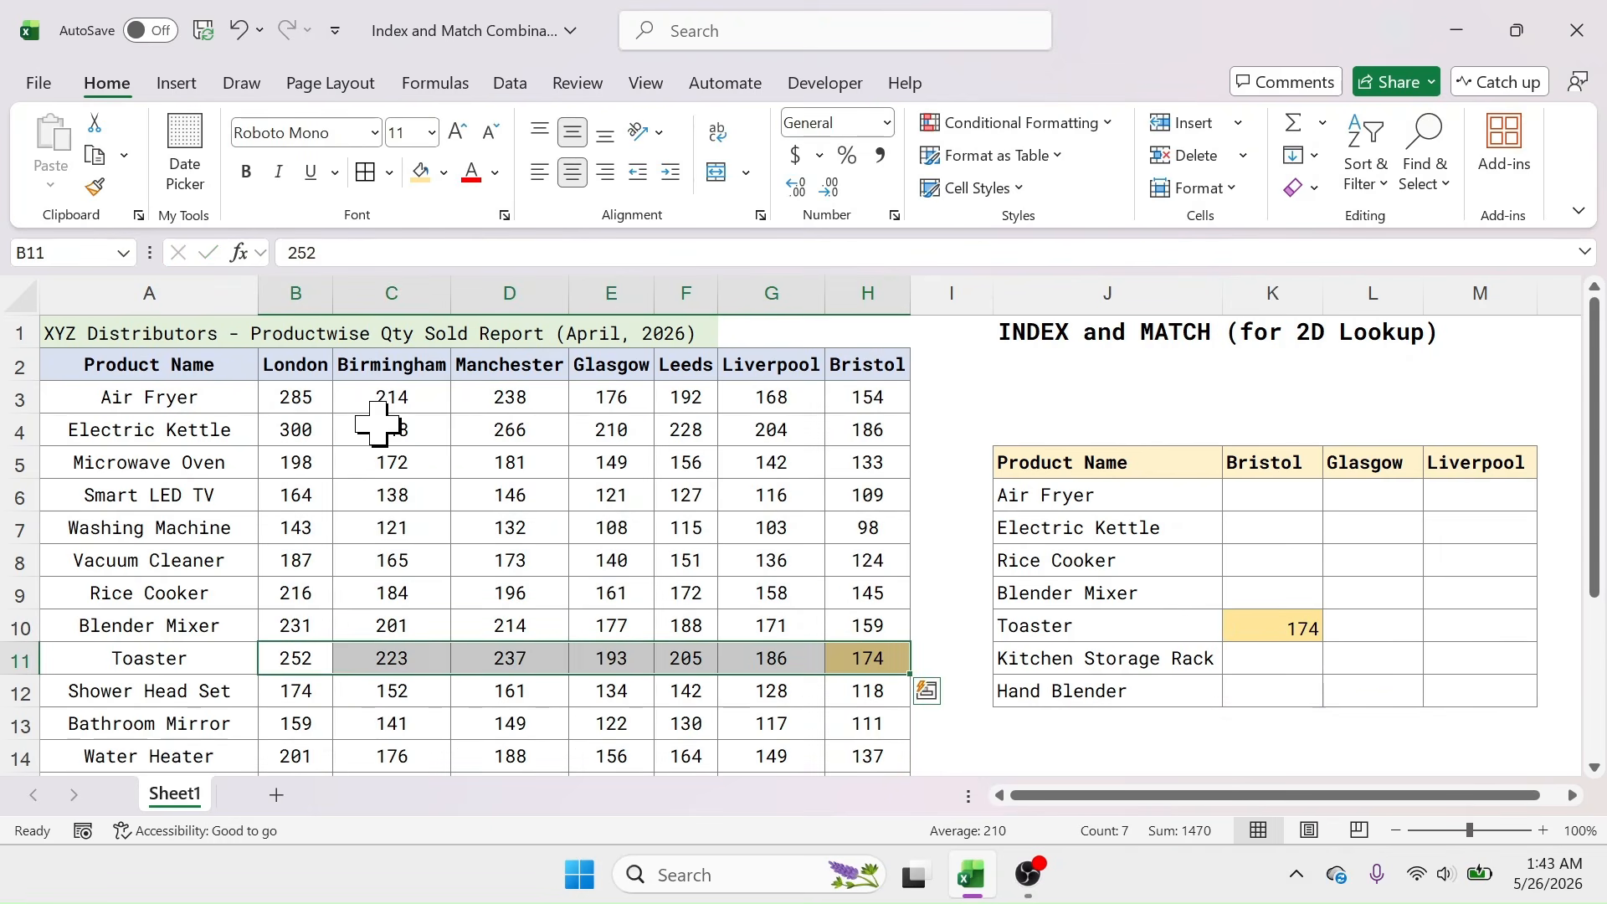
click(421, 176)
Step: Shade the Bristol column of quantities light gold
drag(322, 395, 873, 699)
scroll(890, 530, up, 2)
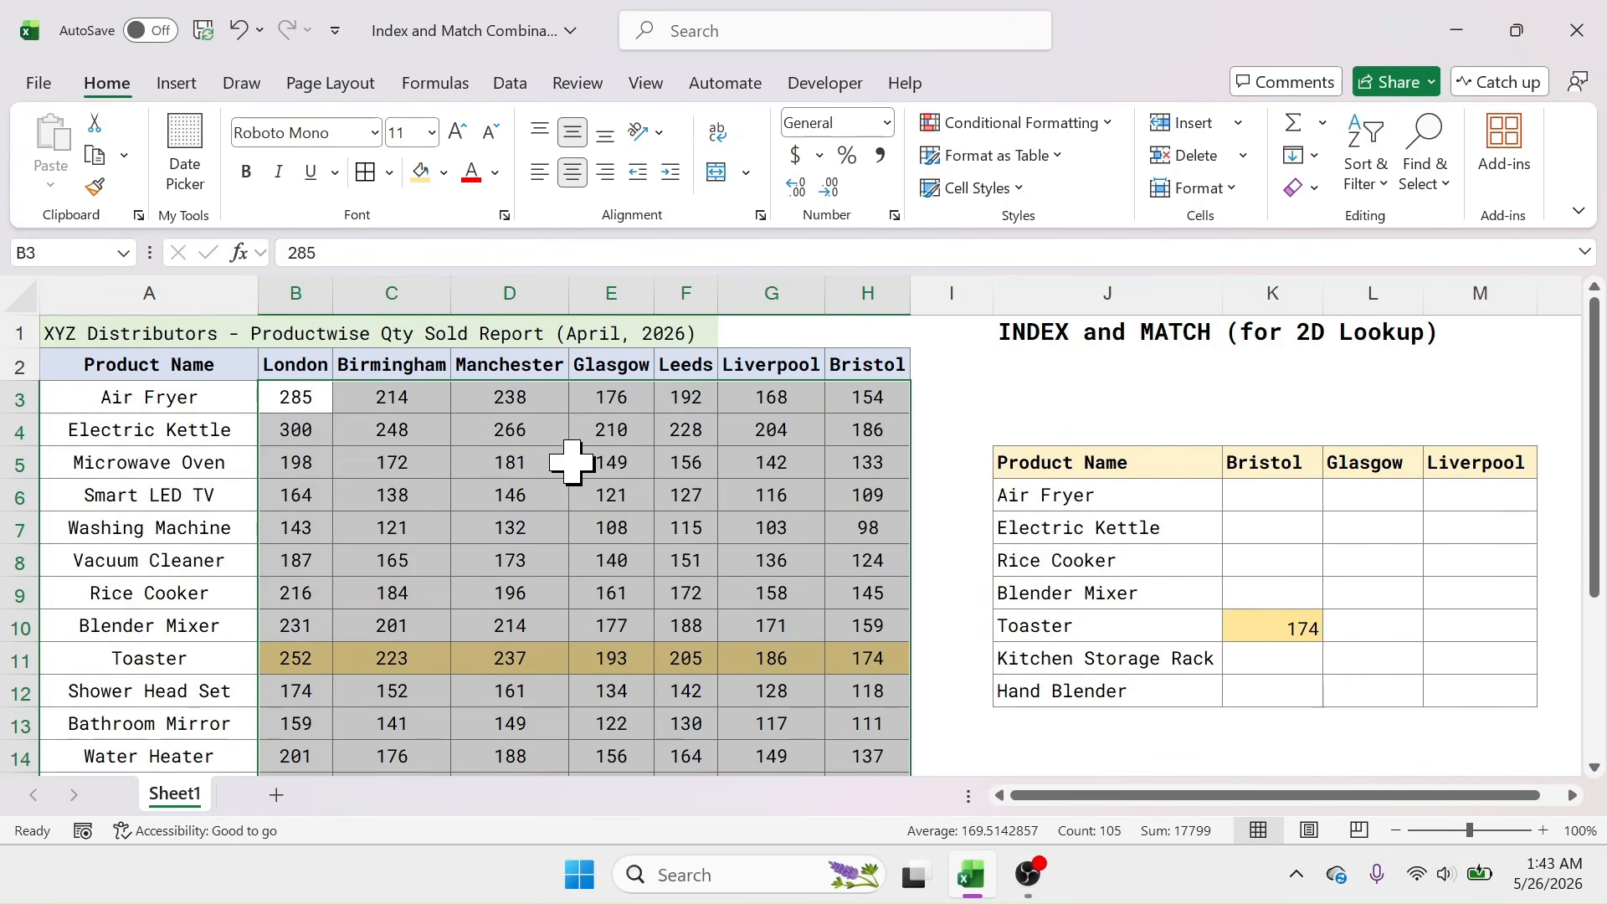
drag(846, 405, 874, 727)
click(443, 171)
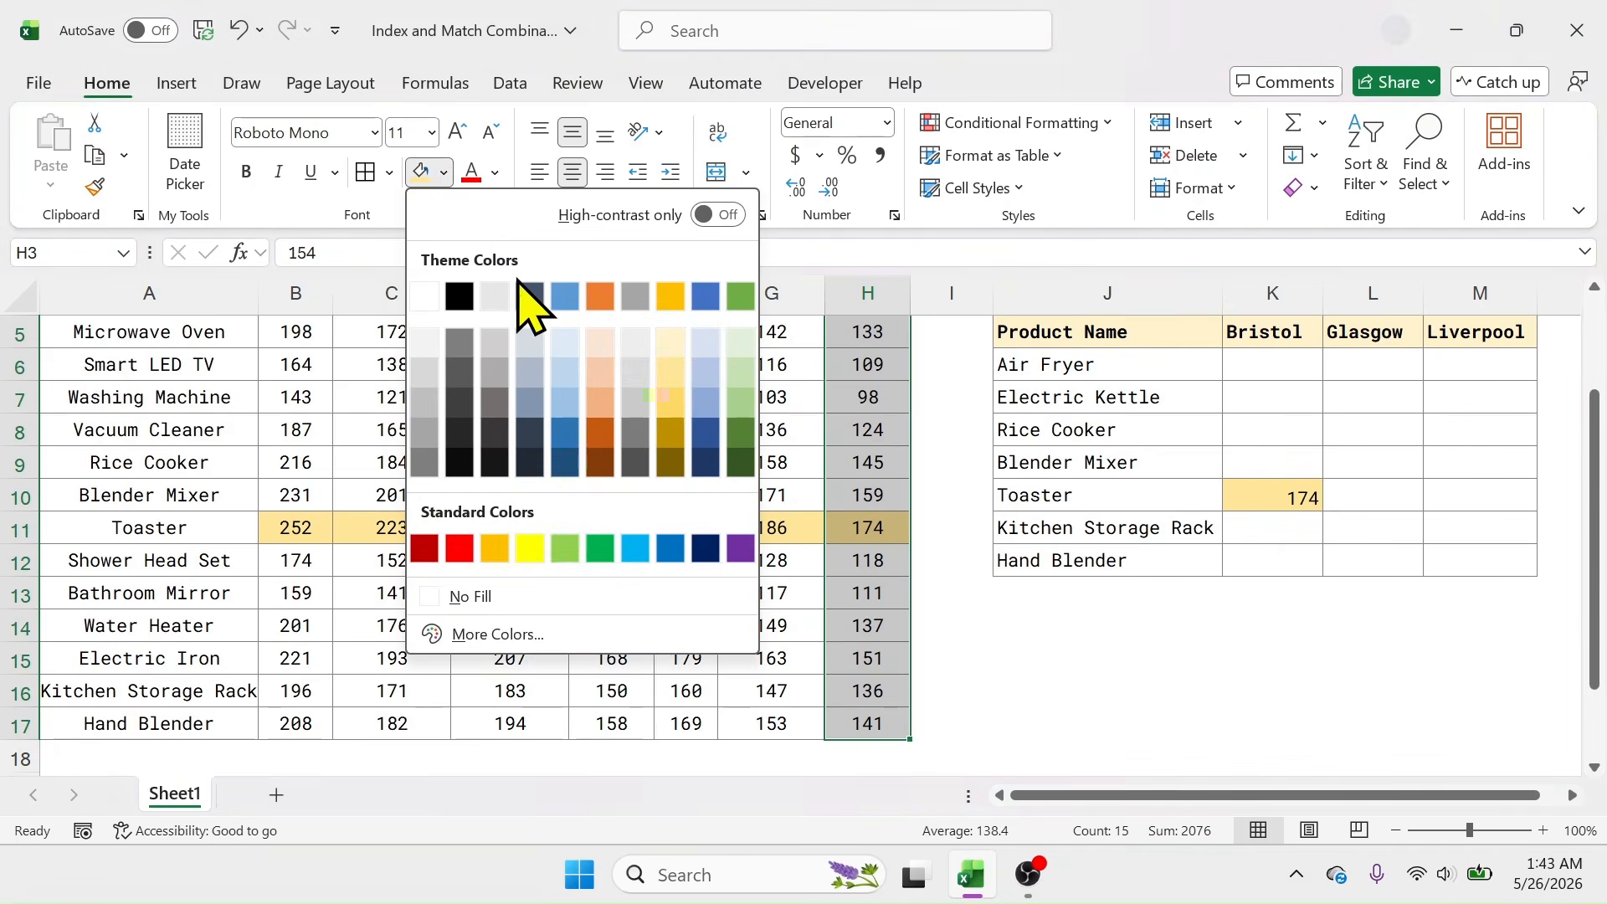
click(669, 365)
scroll(663, 369, up, 2)
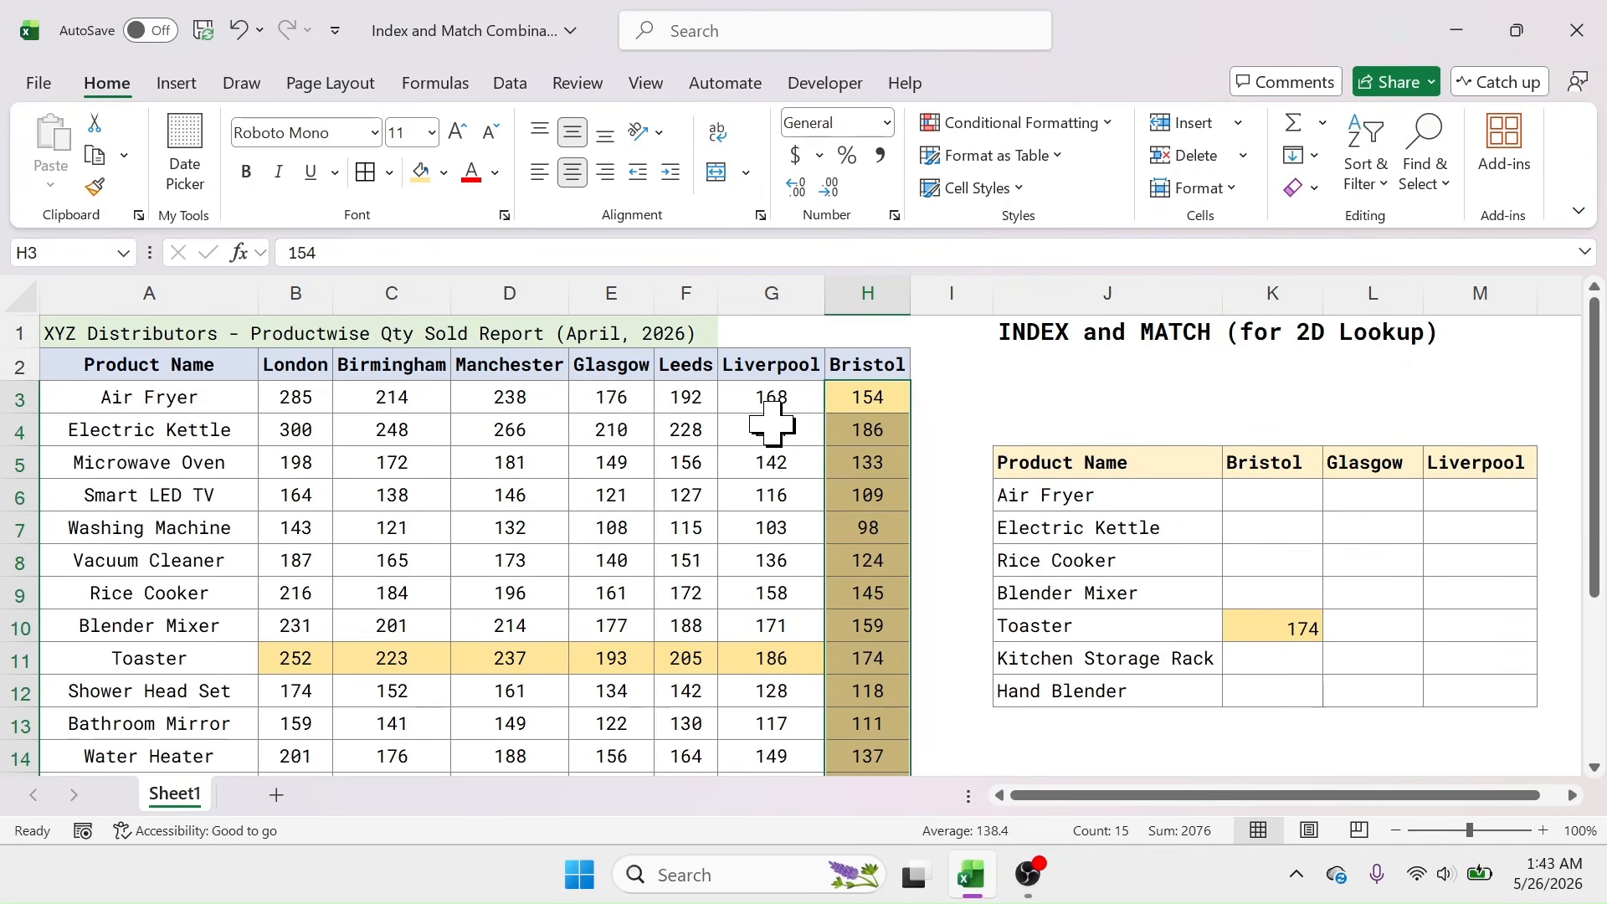
click(757, 657)
Step: Recolour the Toaster–Bristol intersection cell H11 light blue
drag(284, 657, 869, 667)
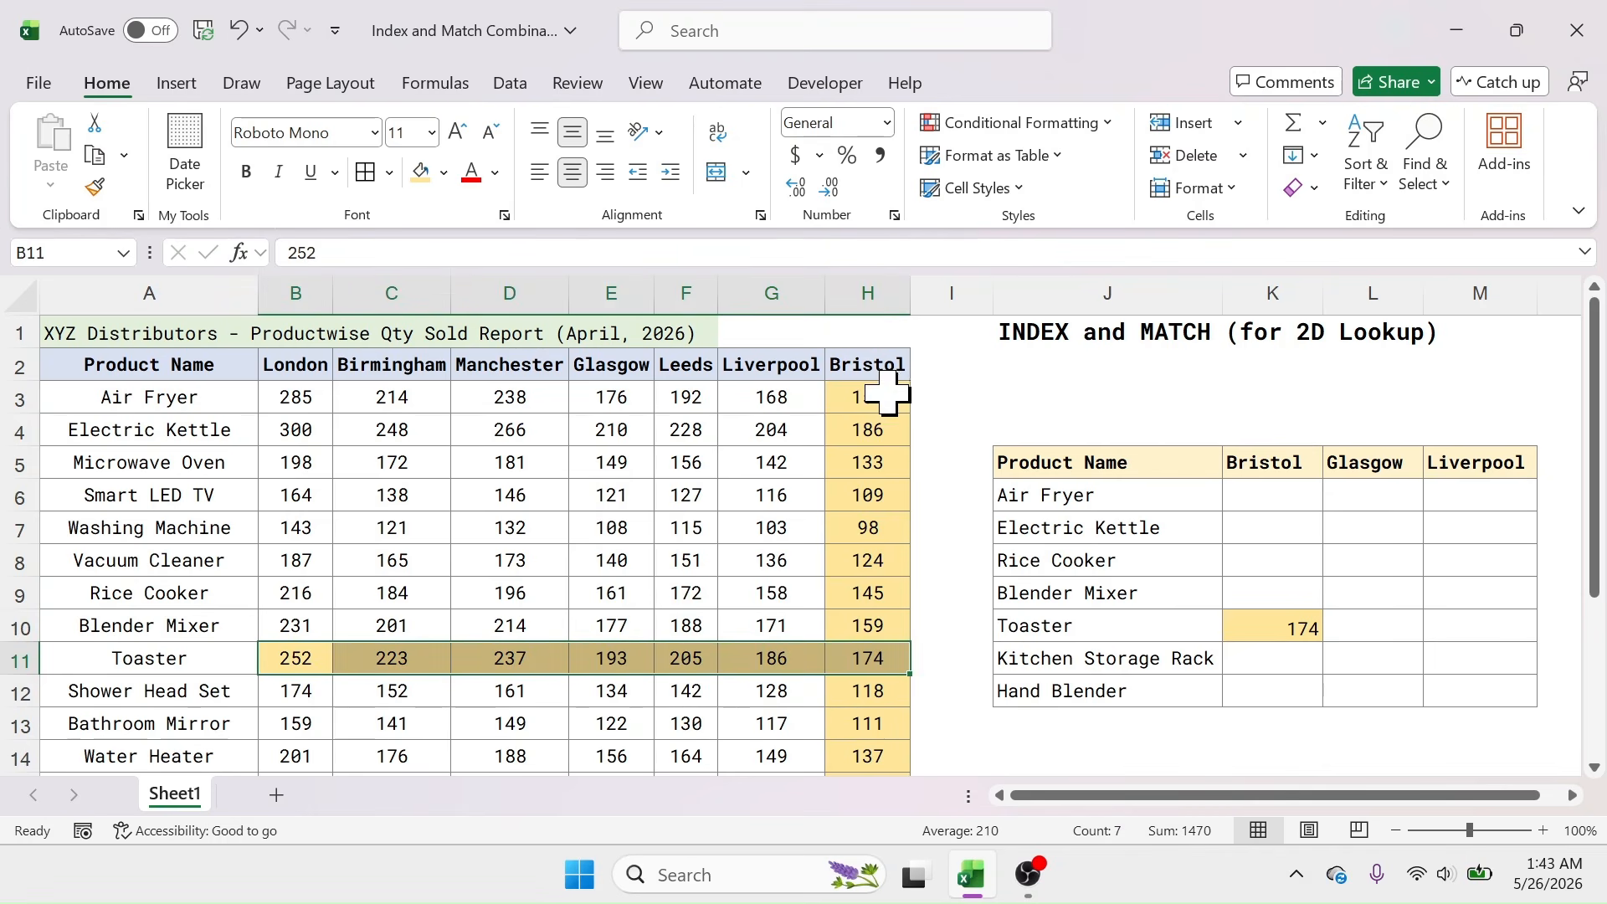
drag(875, 397, 871, 756)
click(879, 660)
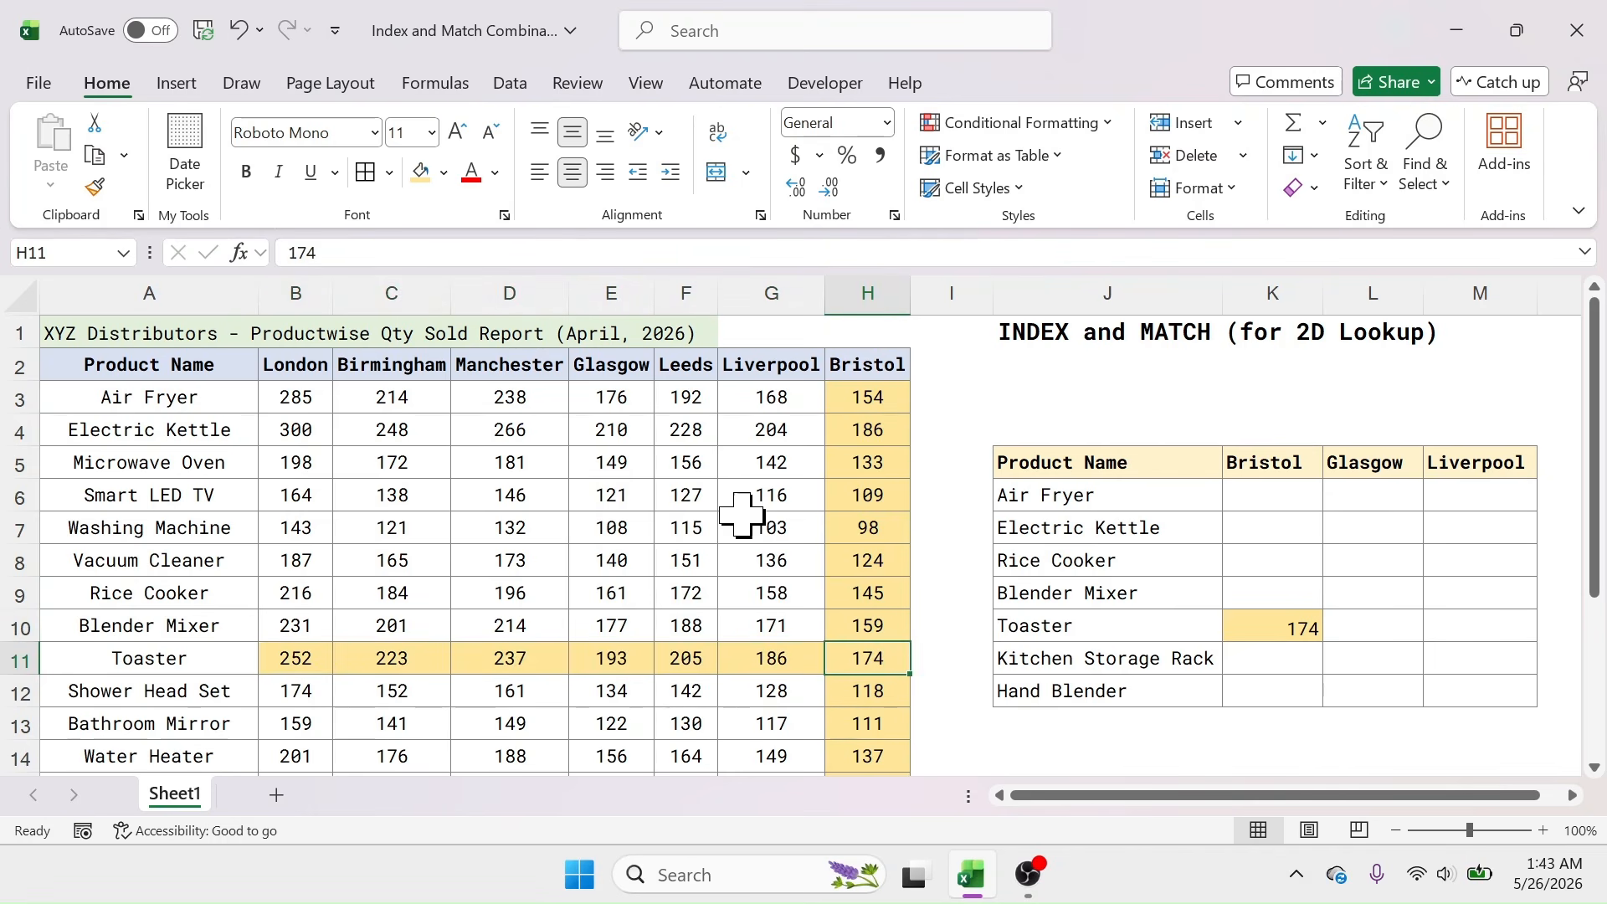
click(443, 172)
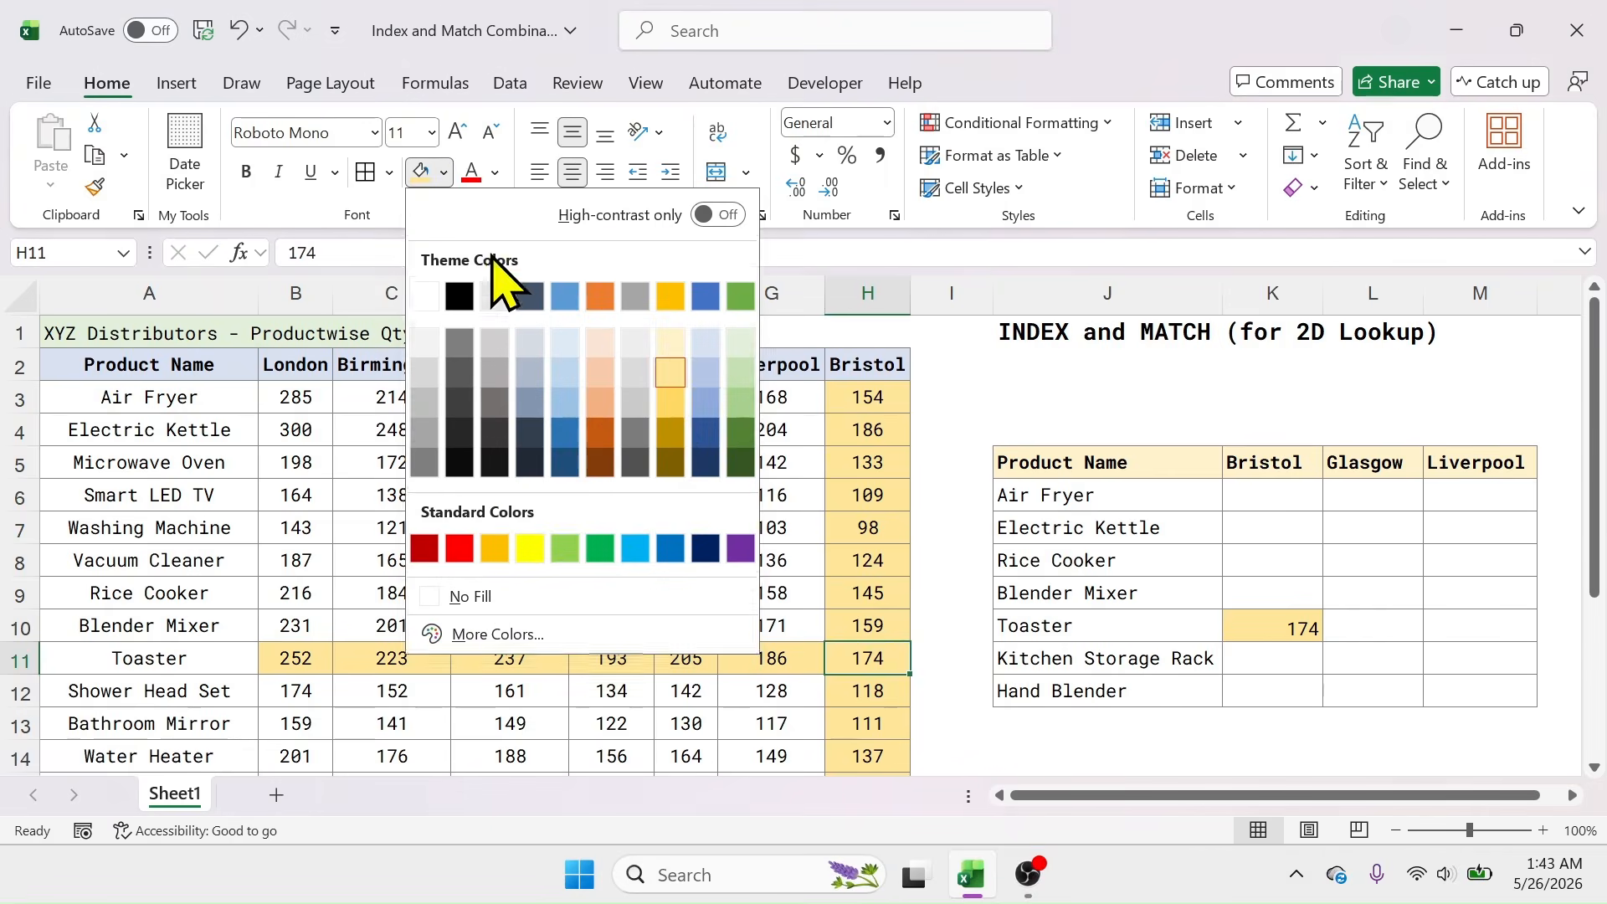
click(707, 395)
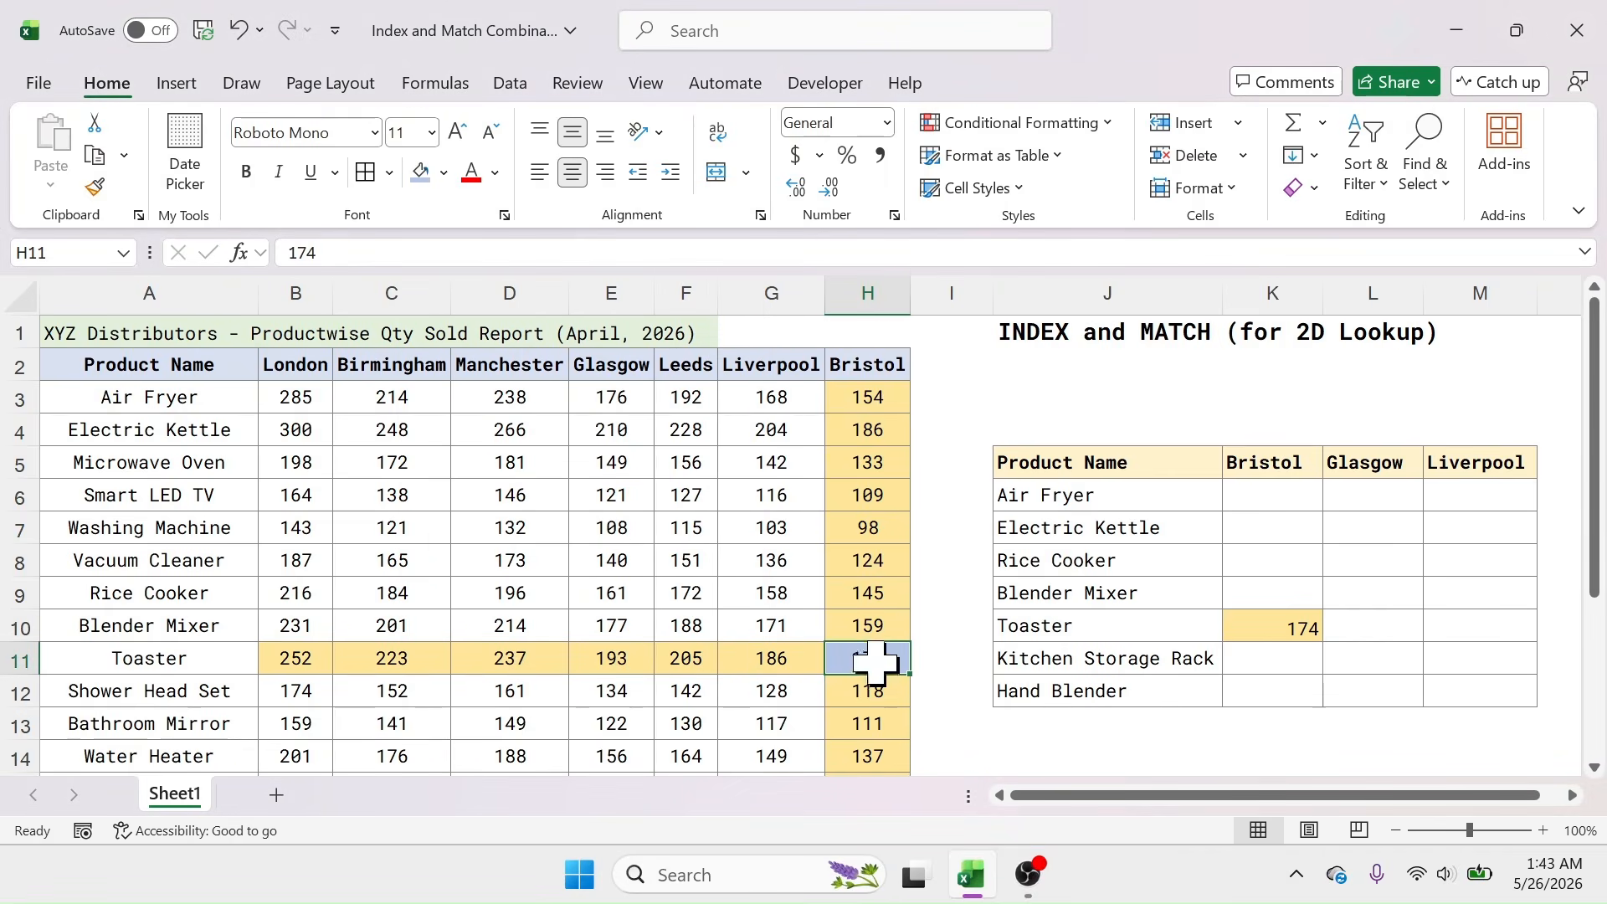
click(1279, 630)
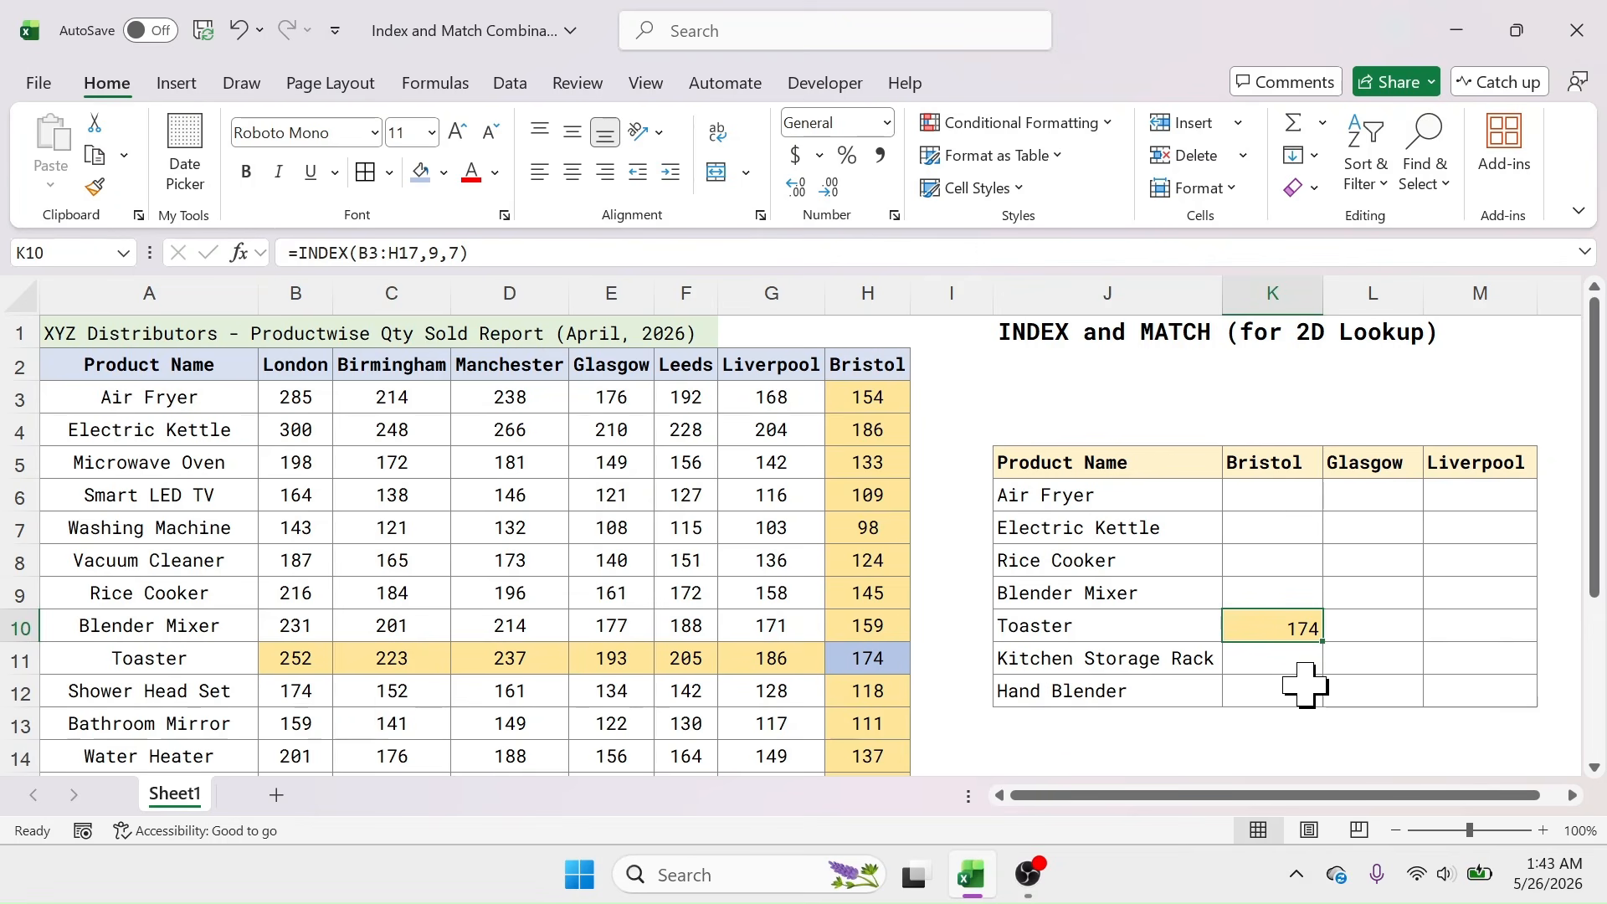
drag(1285, 494, 1485, 707)
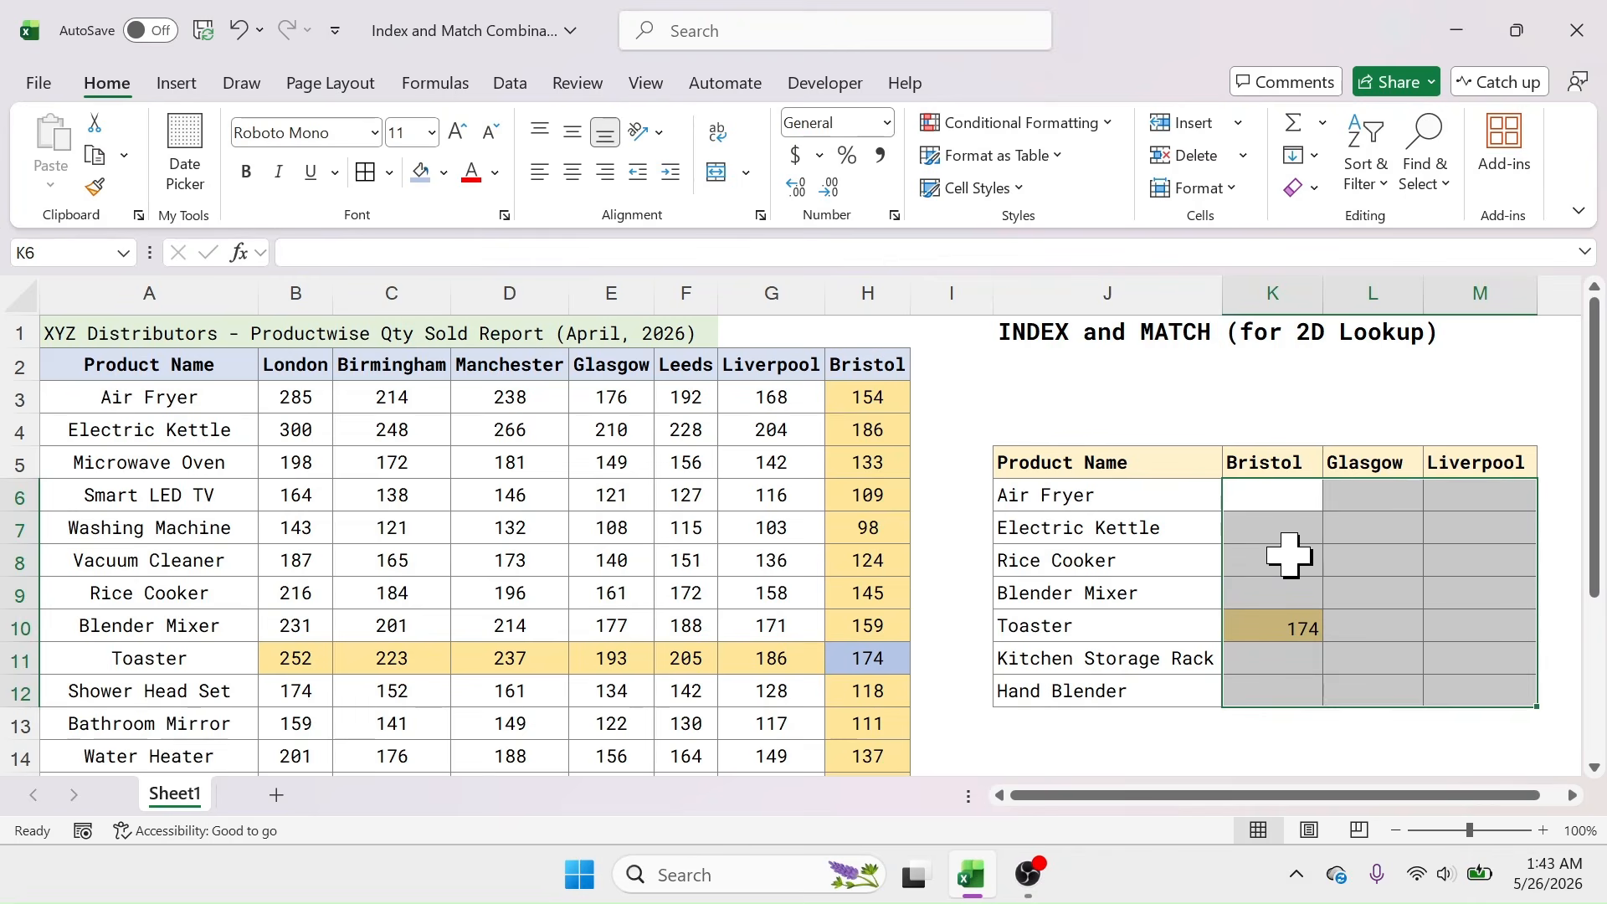
click(1056, 499)
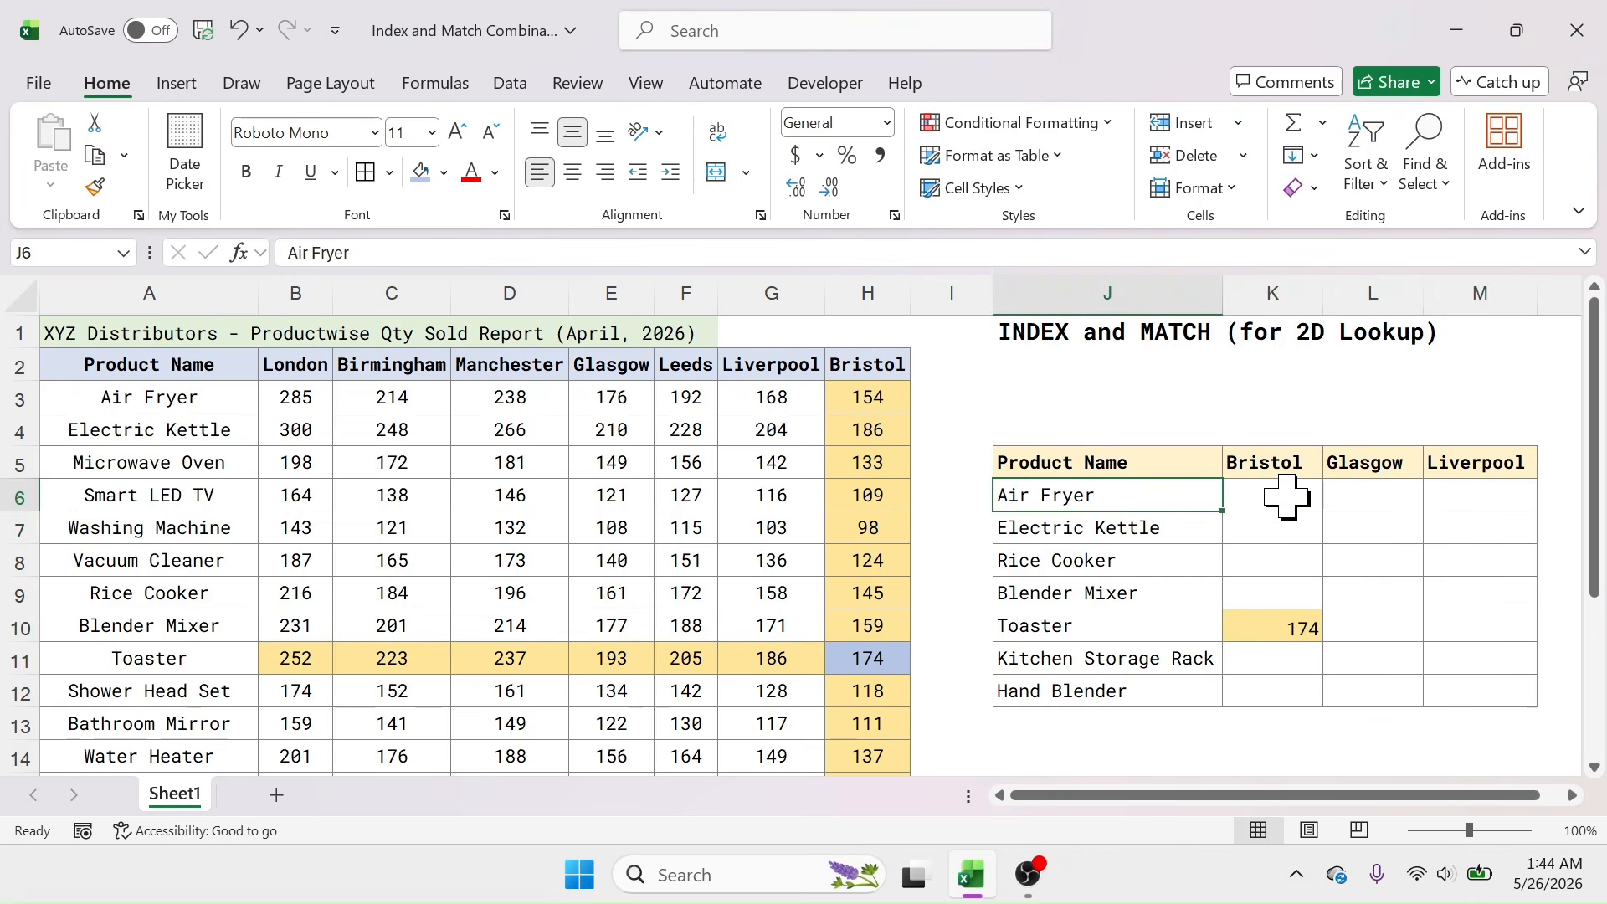
click(1287, 496)
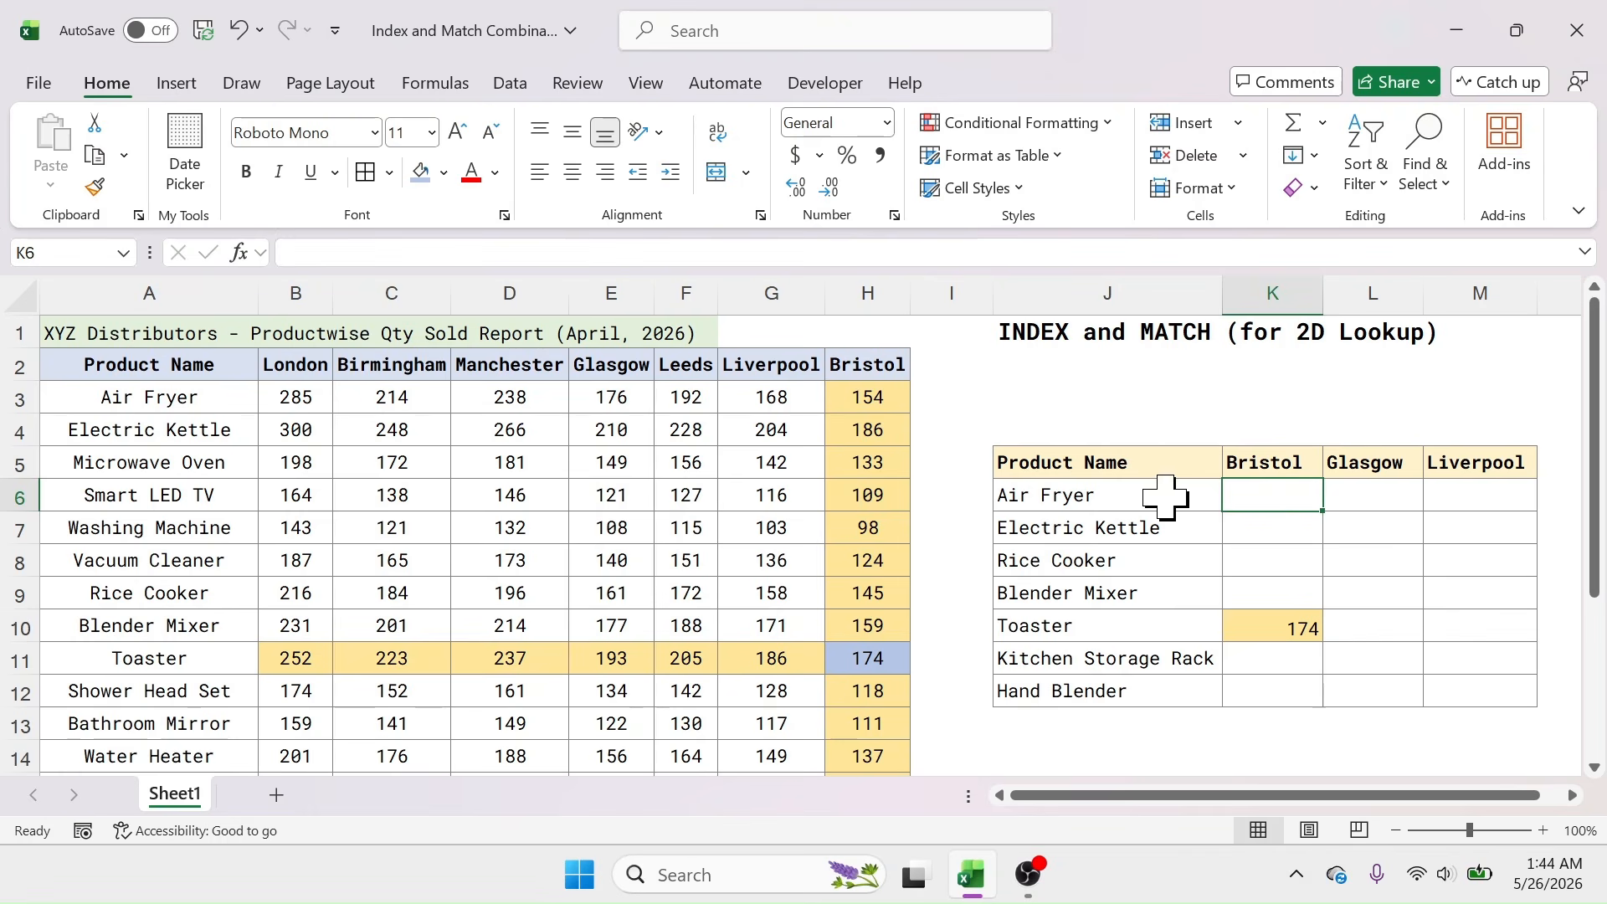
drag(186, 399, 837, 397)
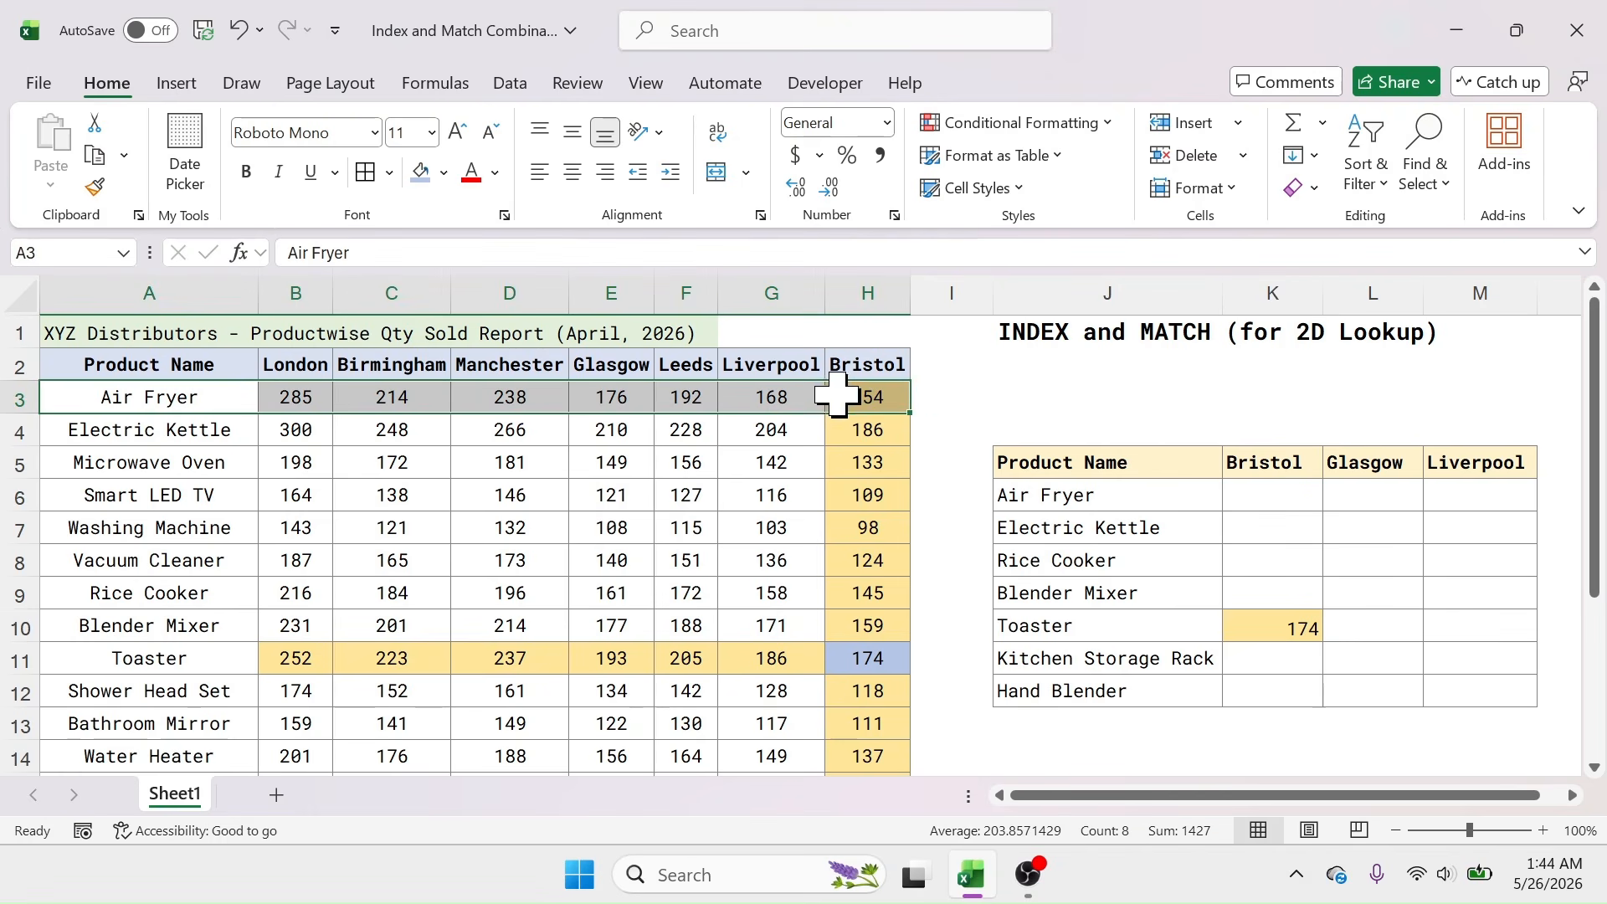
click(1269, 628)
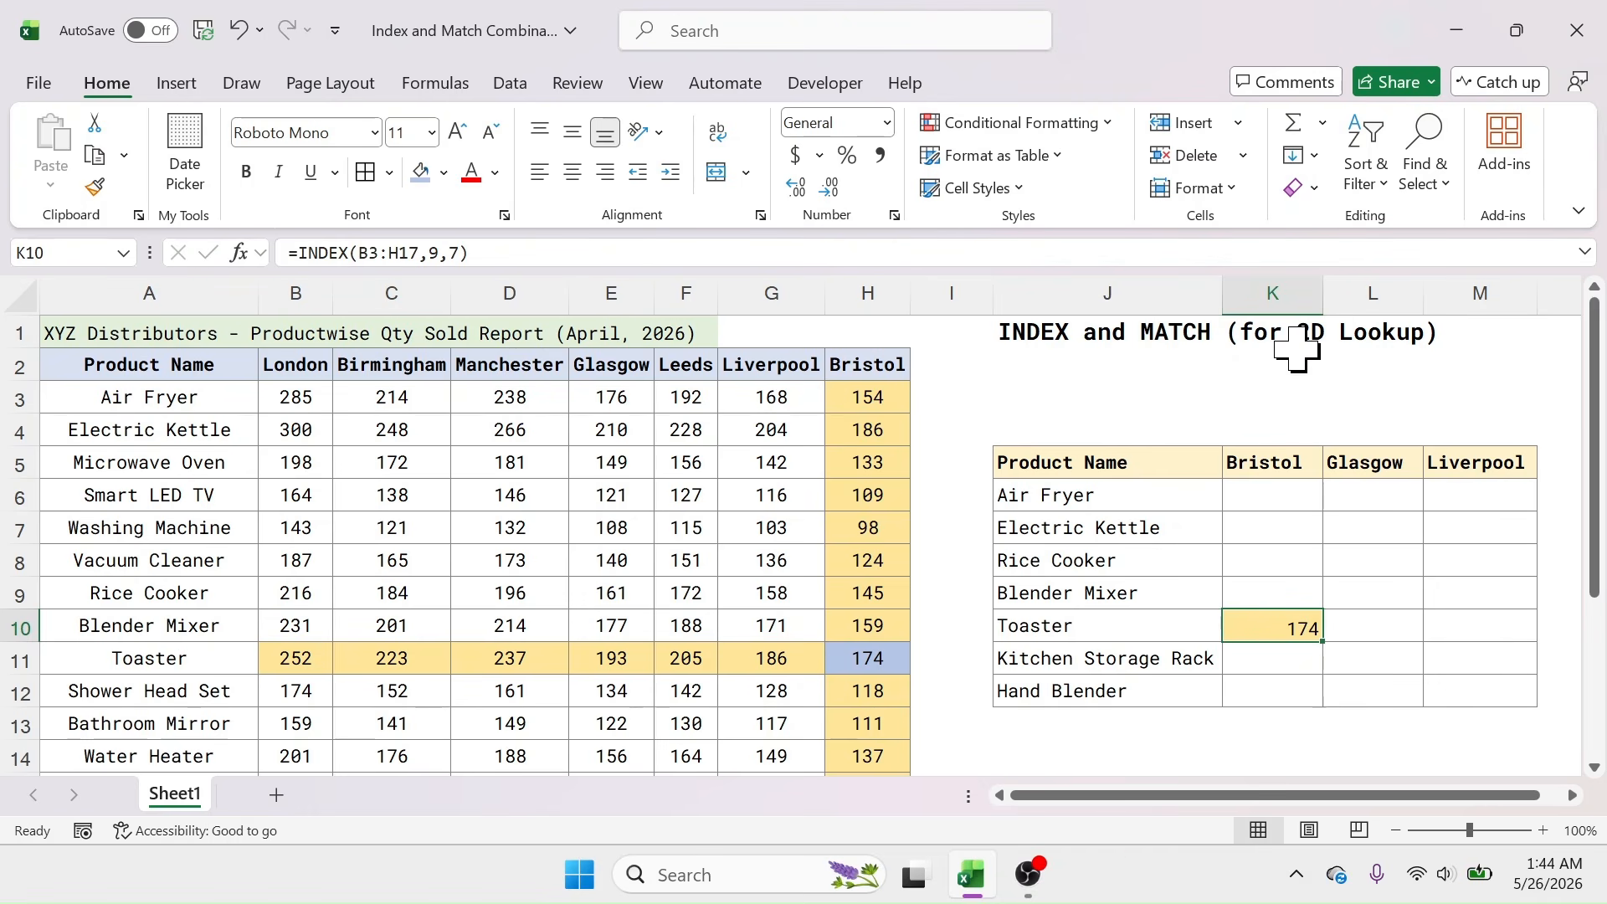
Step: Enter =MATCH(J6,A3:A17,0) with exact match in I6, returning Air Fryer's position 1
click(964, 504)
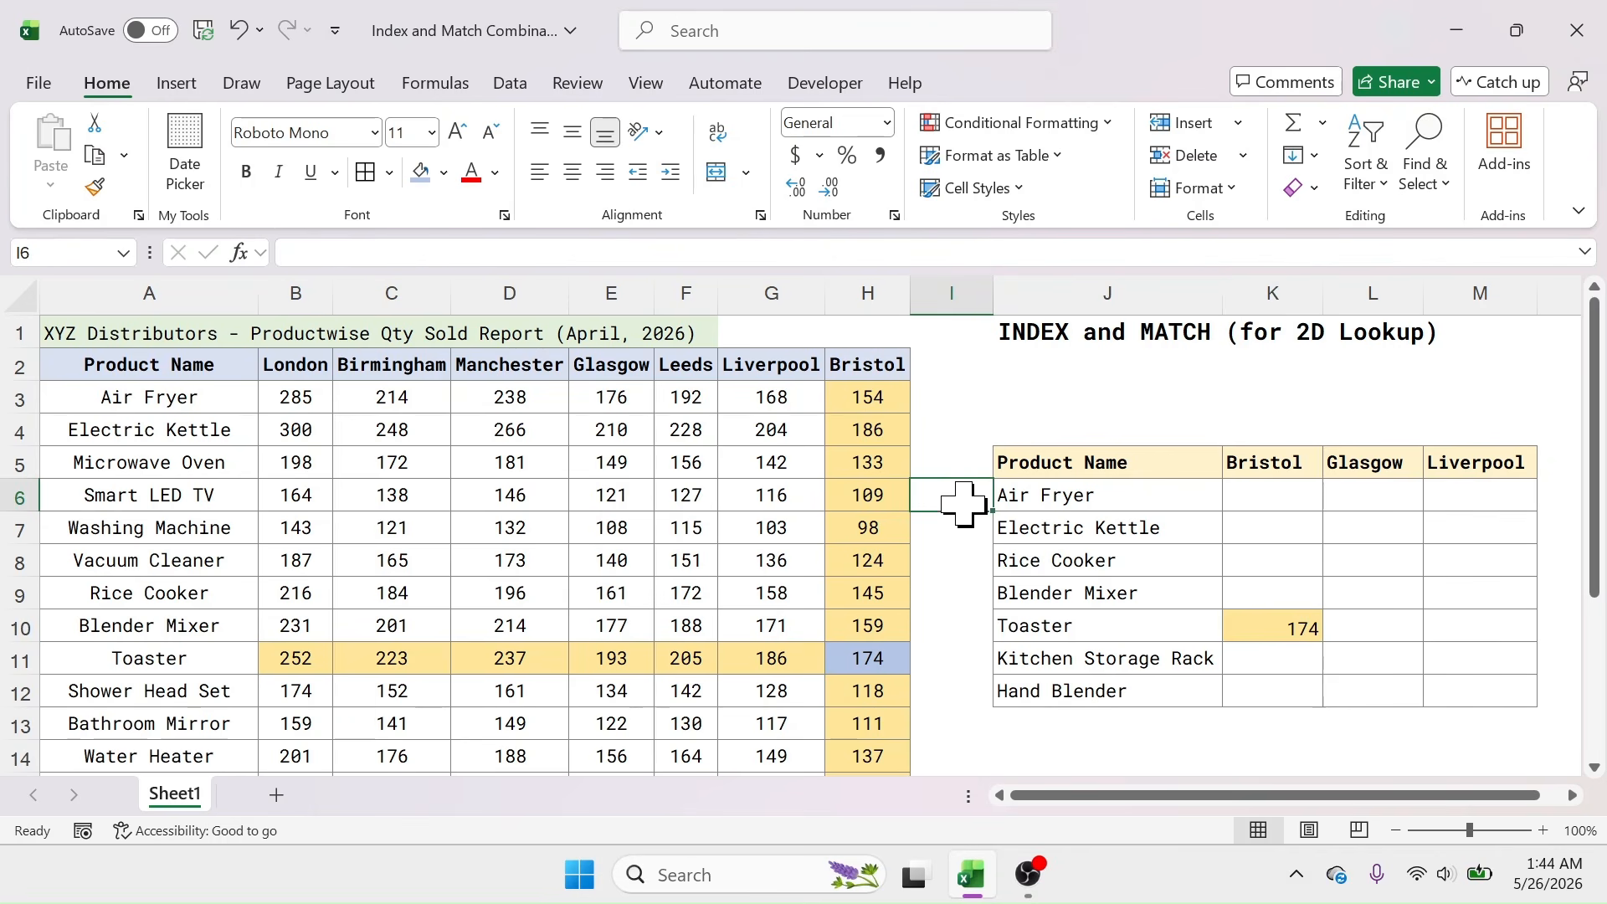
text(=)
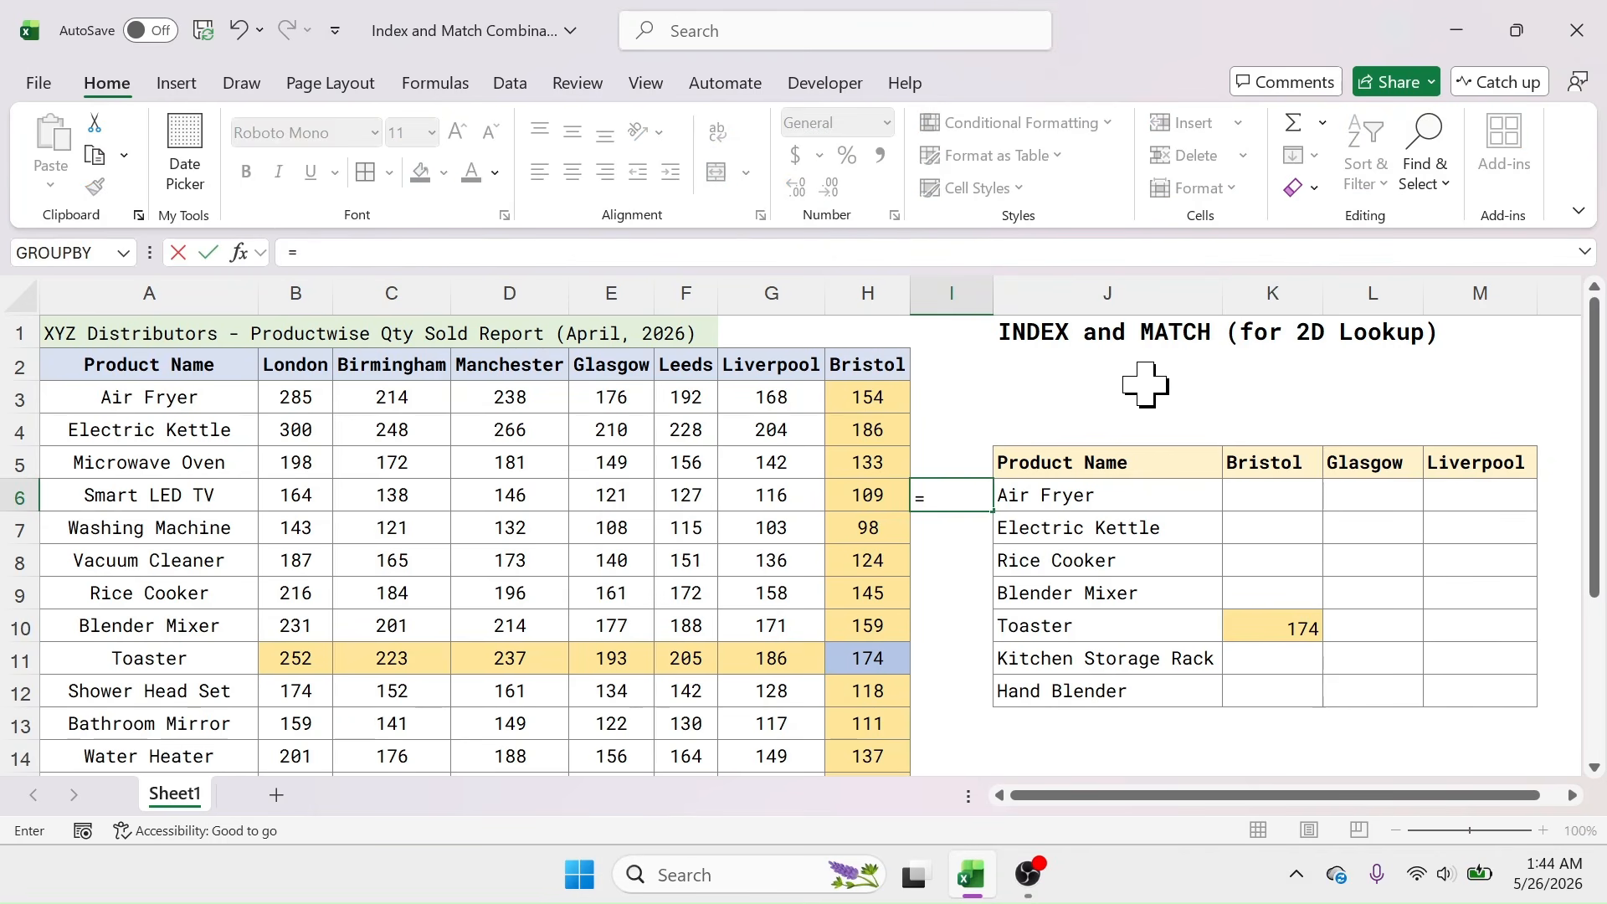
text(MATCH)
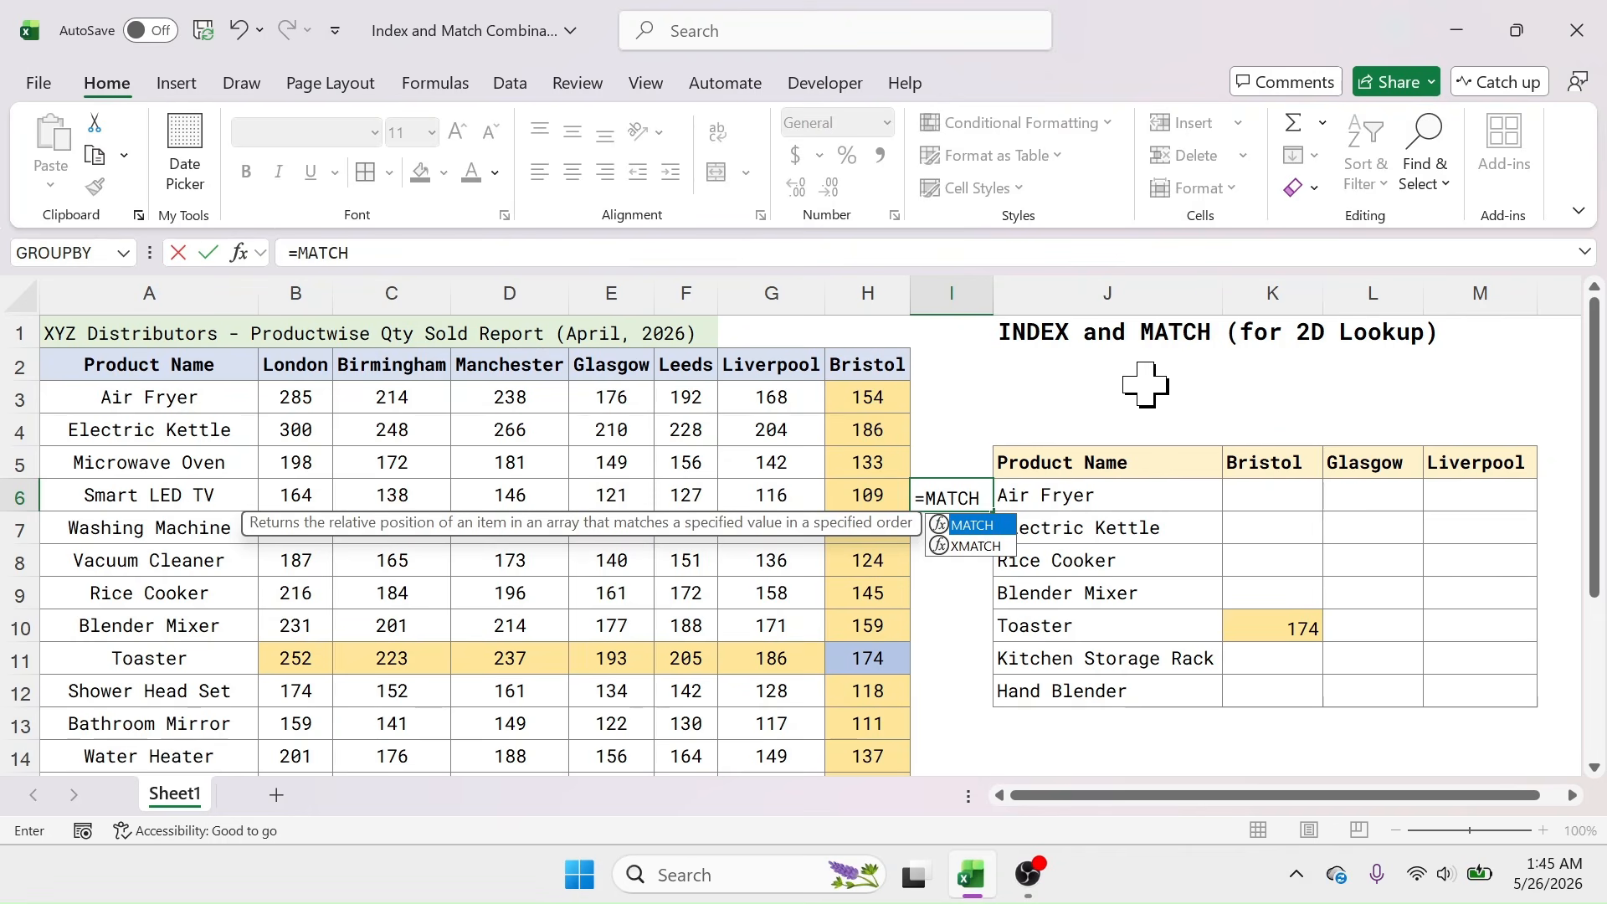
text(()
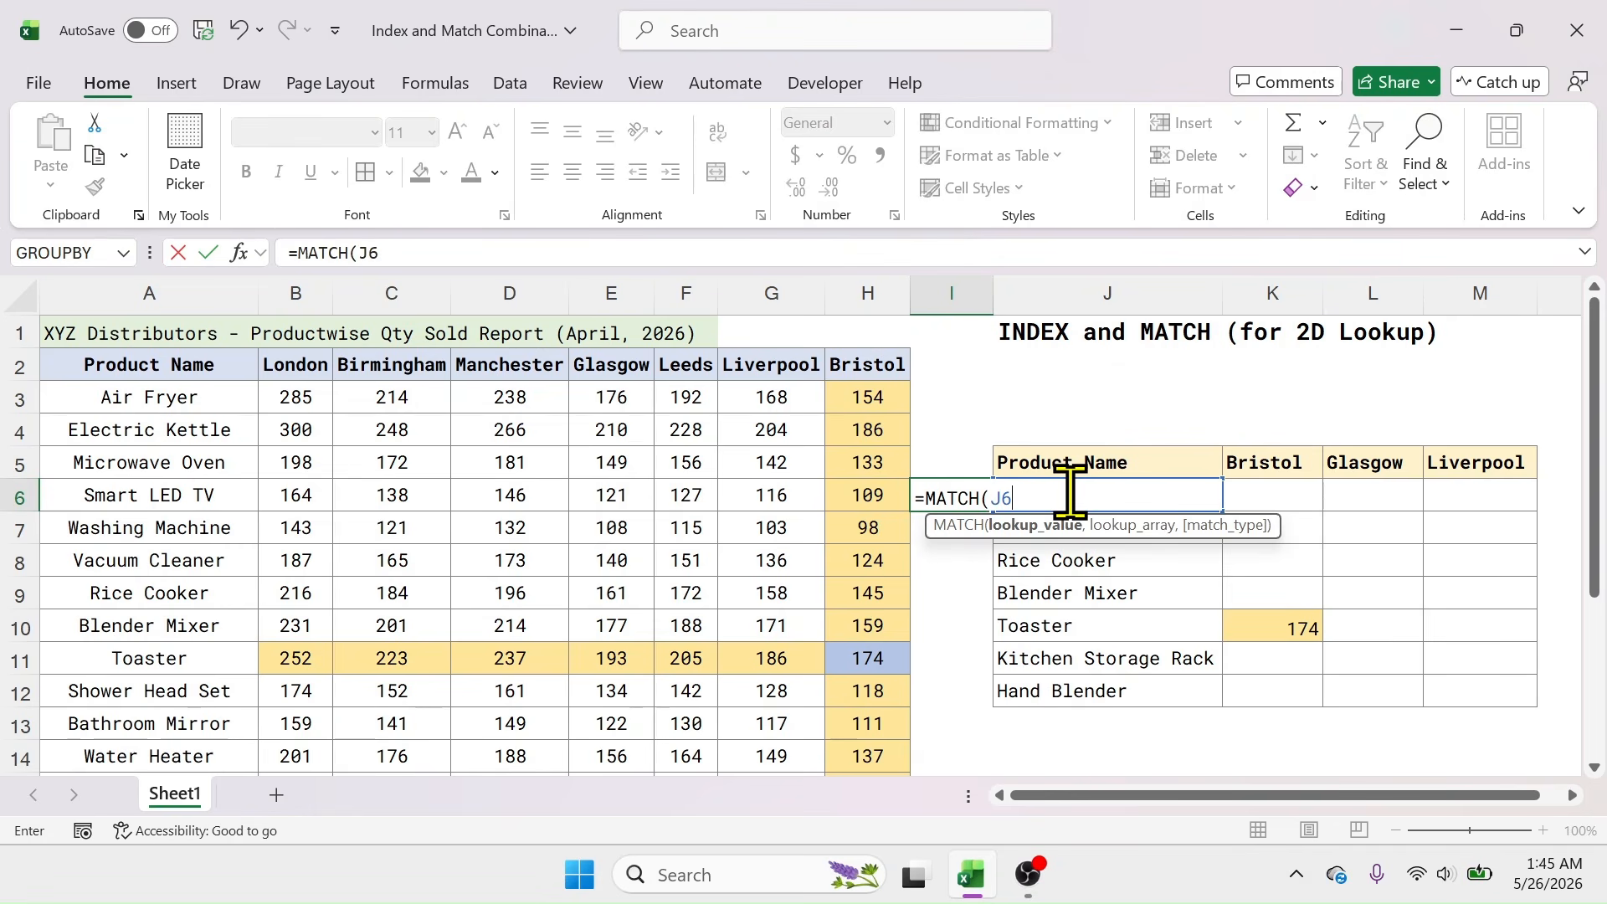
text(,)
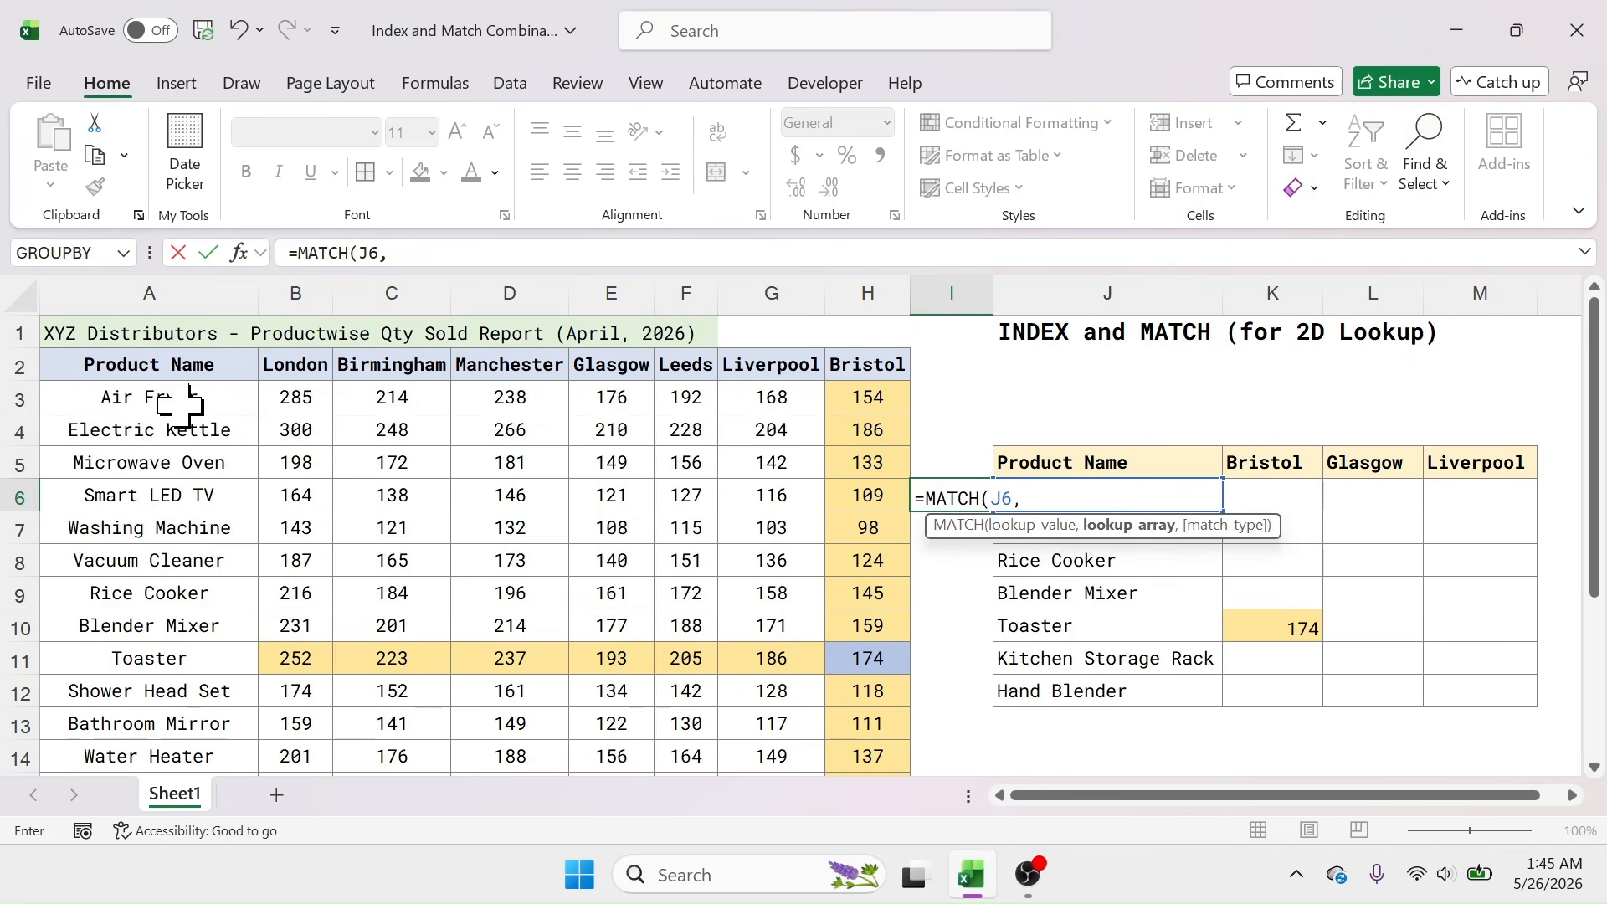
drag(180, 404, 168, 733)
text(,)
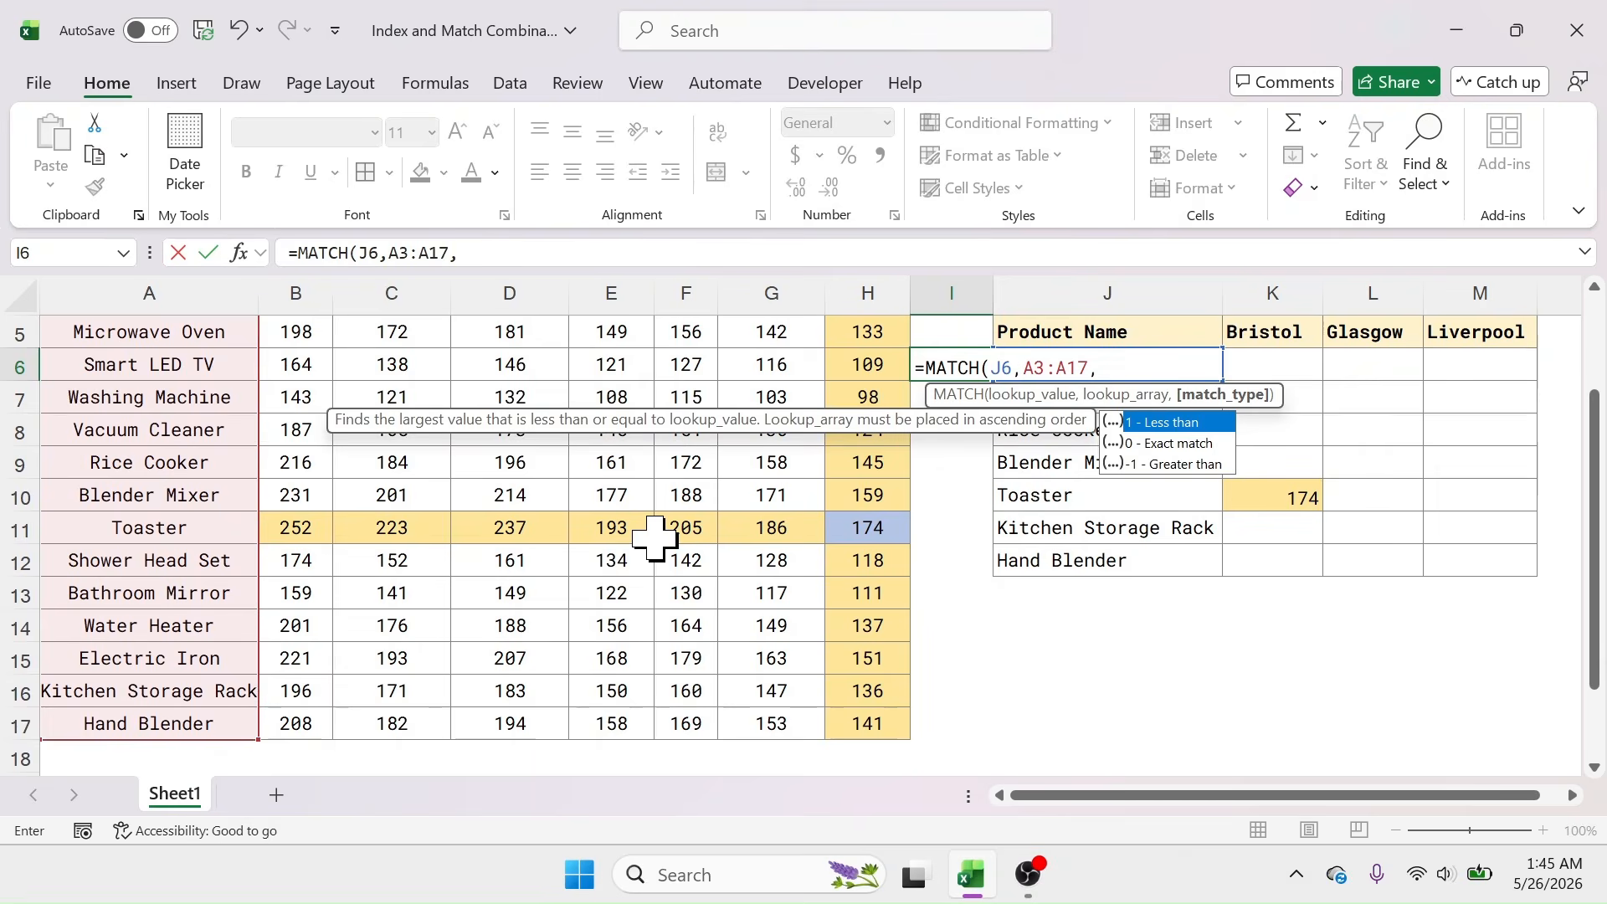
scroll(1046, 503, up, 2)
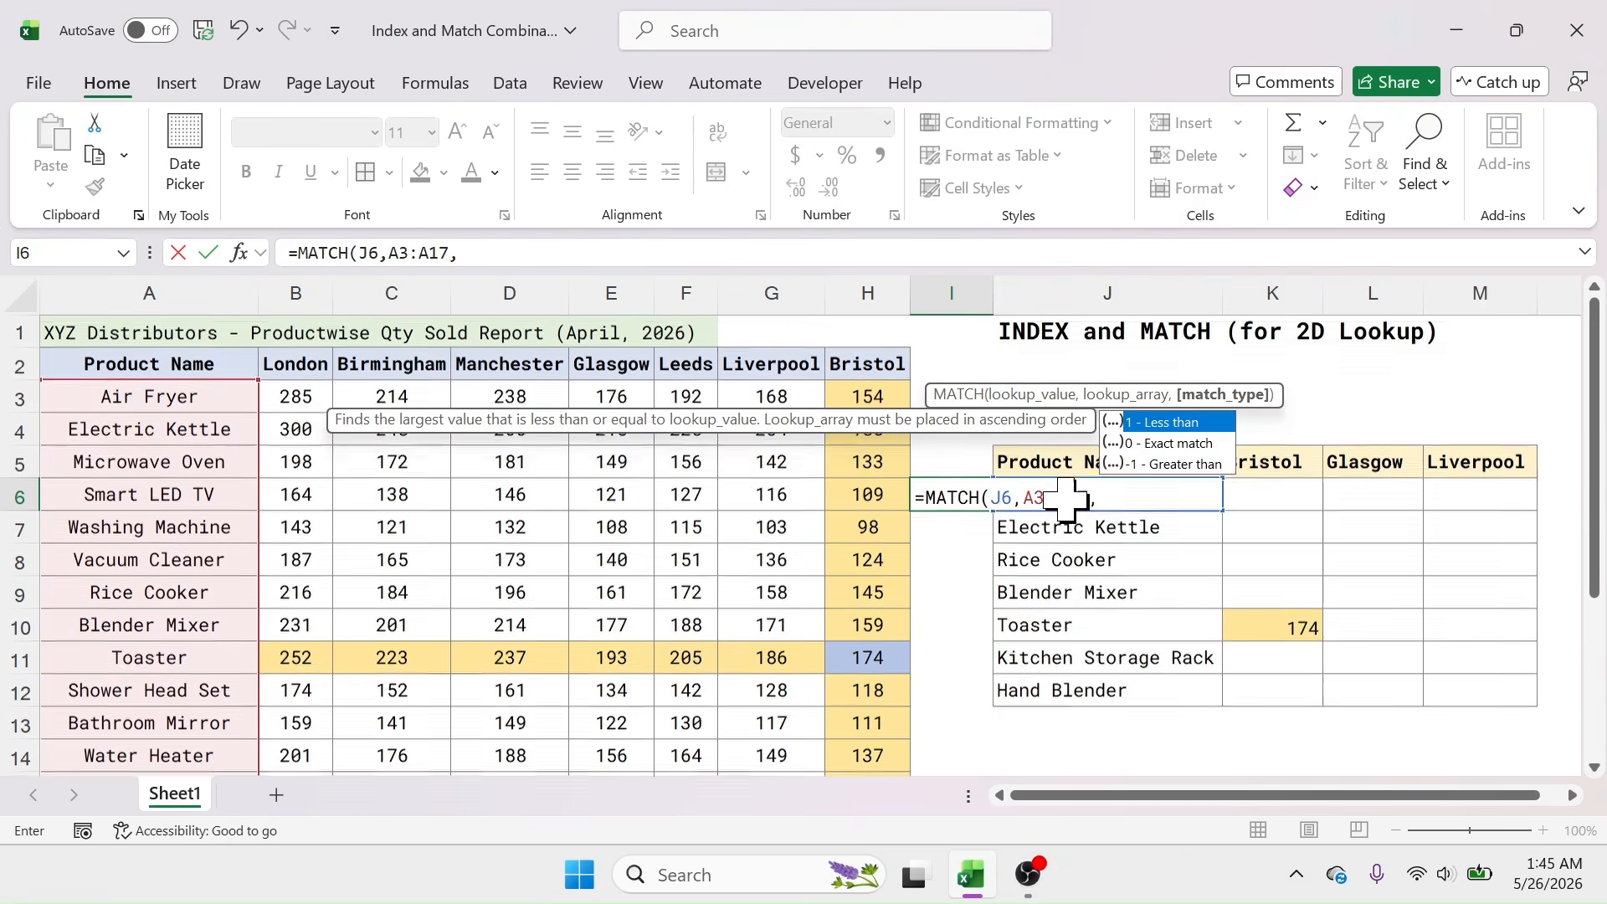
double_click(1164, 446)
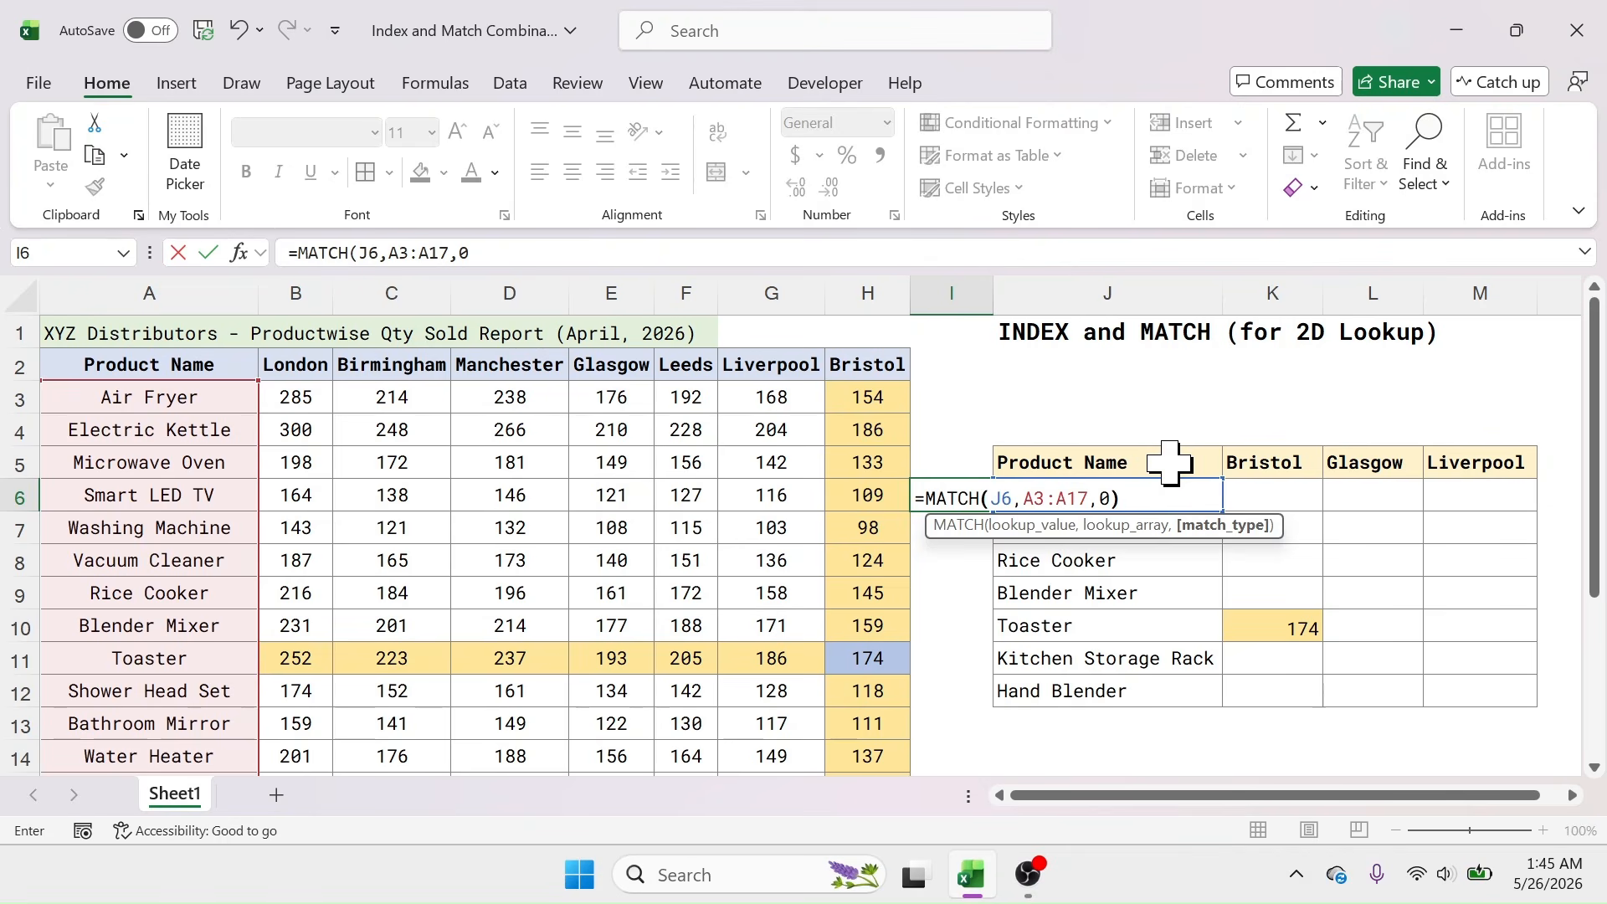
key(Return)
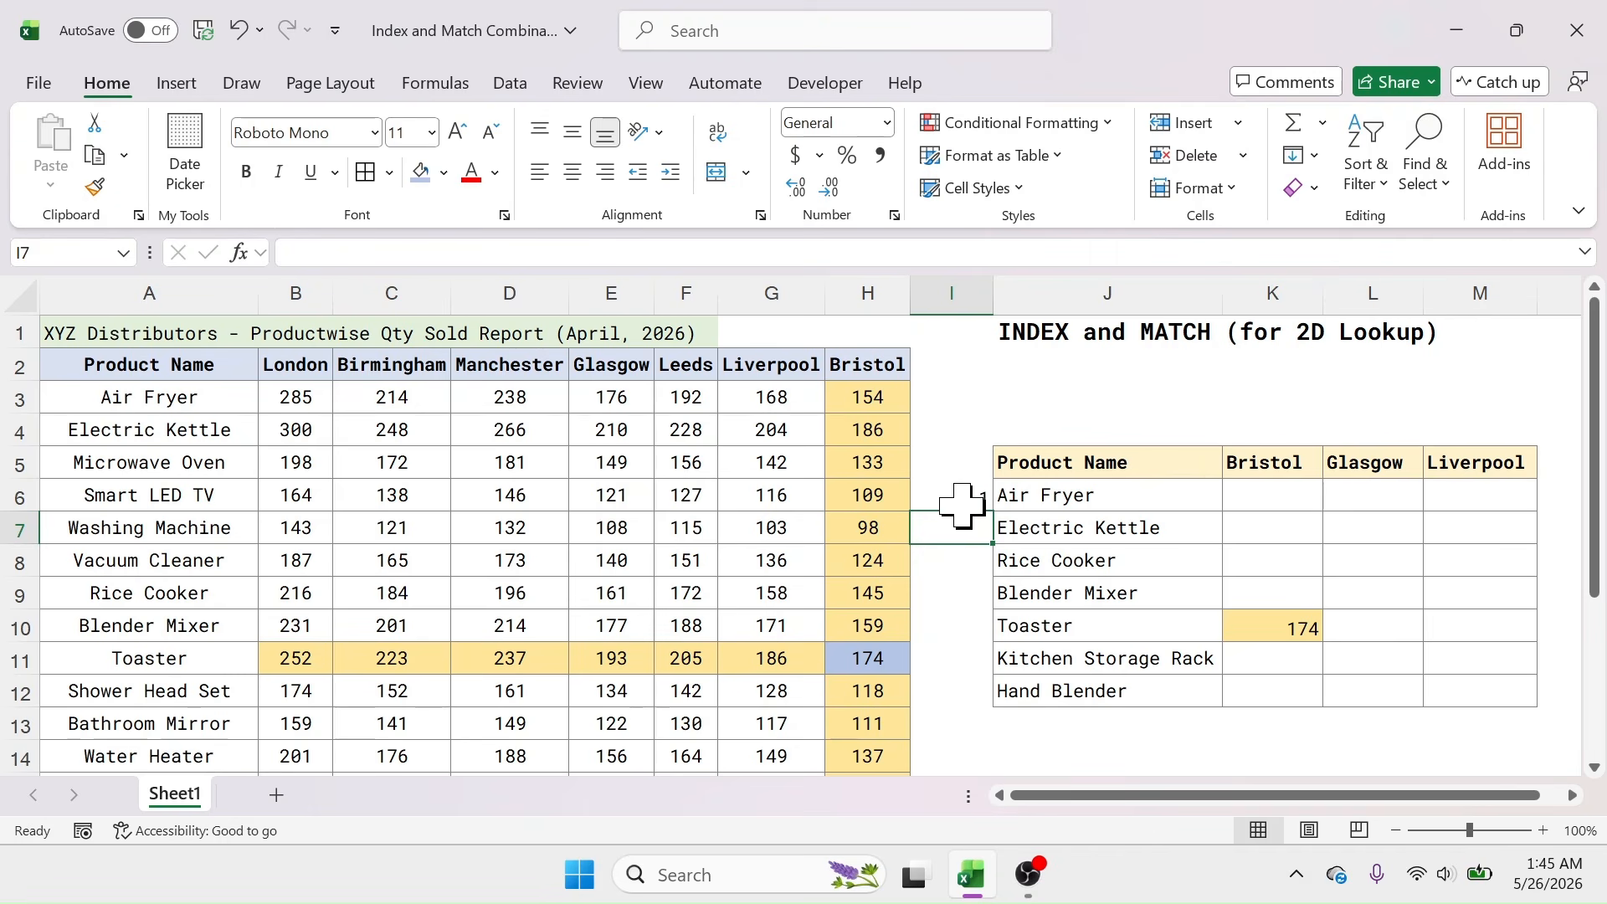
click(1041, 499)
click(952, 496)
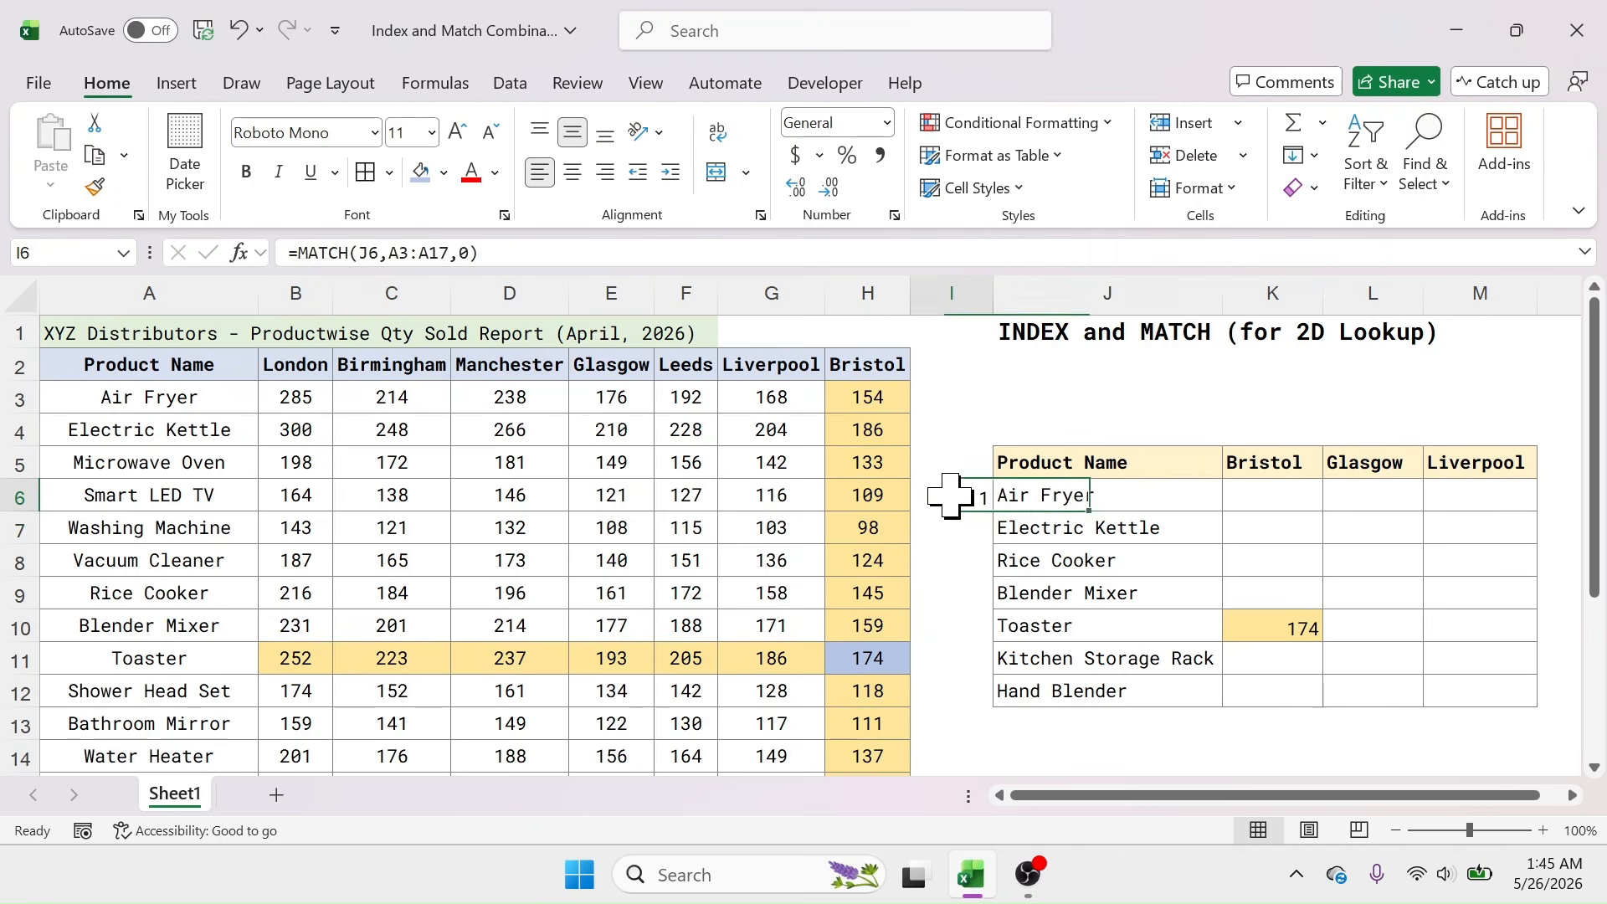
click(1293, 434)
Step: Enter =MATCH(K5,B2:H2,0) in K4 to get Bristol's column position 7
text(=)
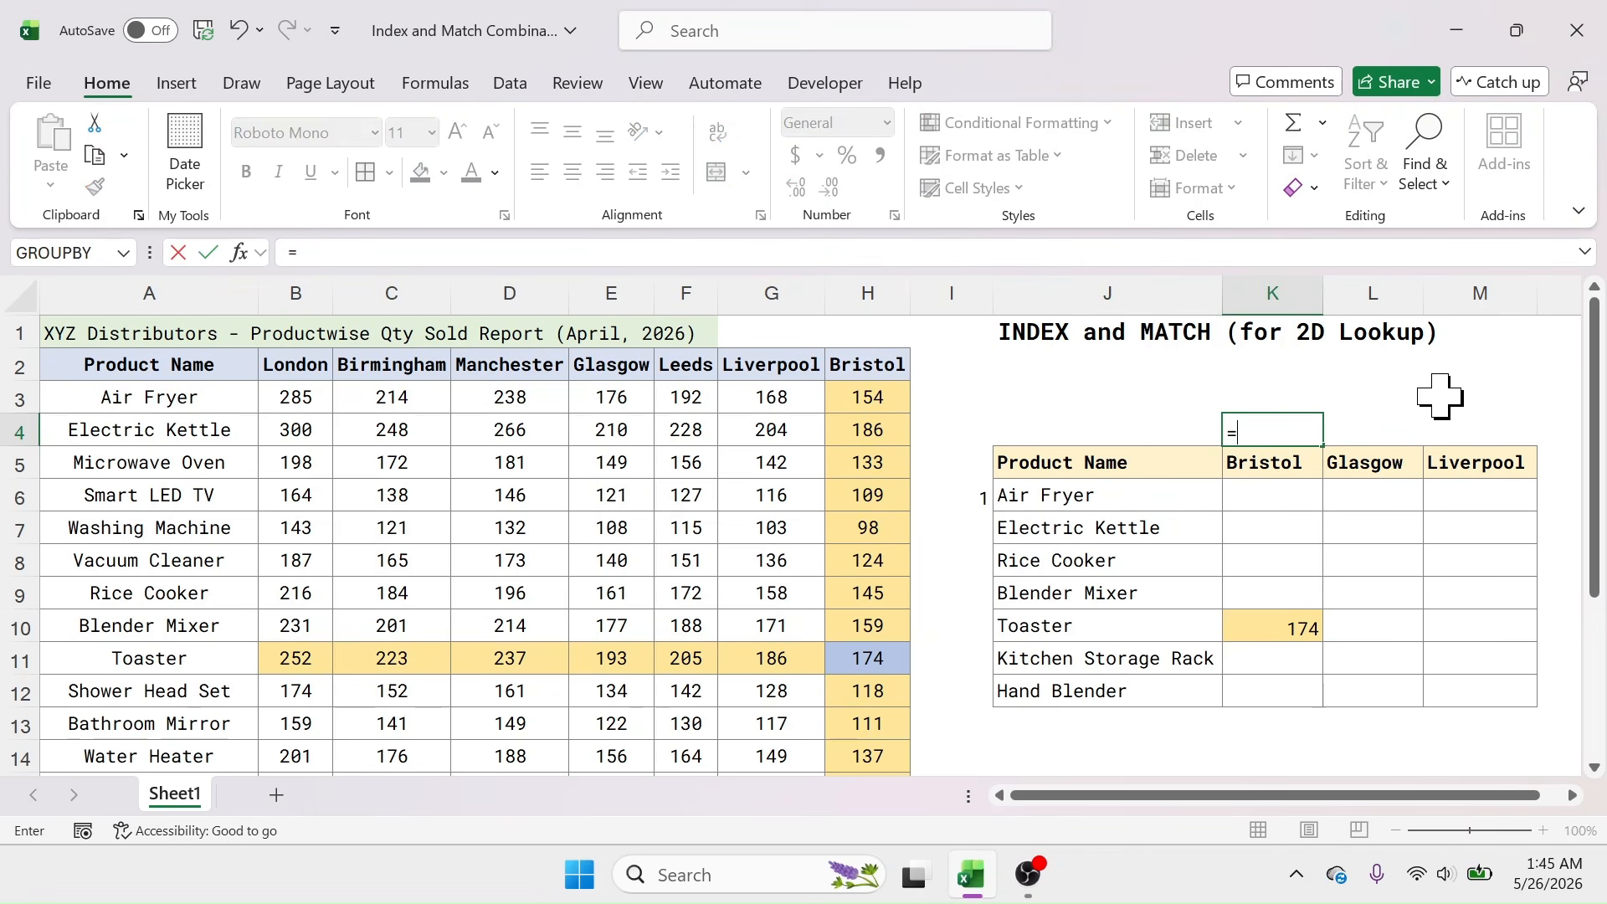
text(MATCH()
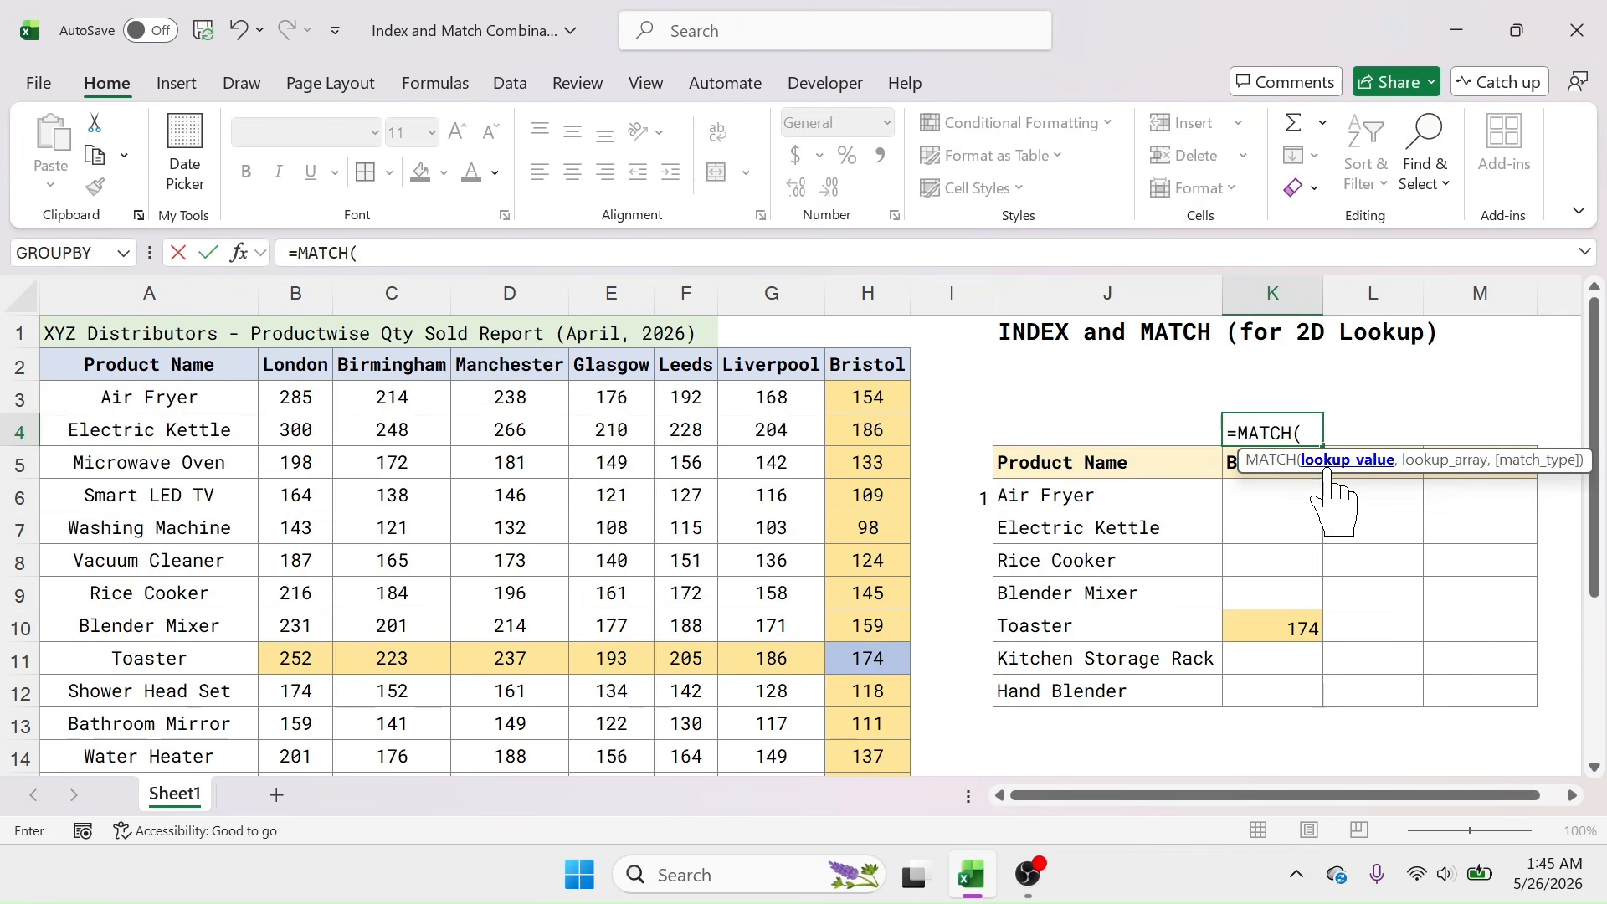
click(1235, 463)
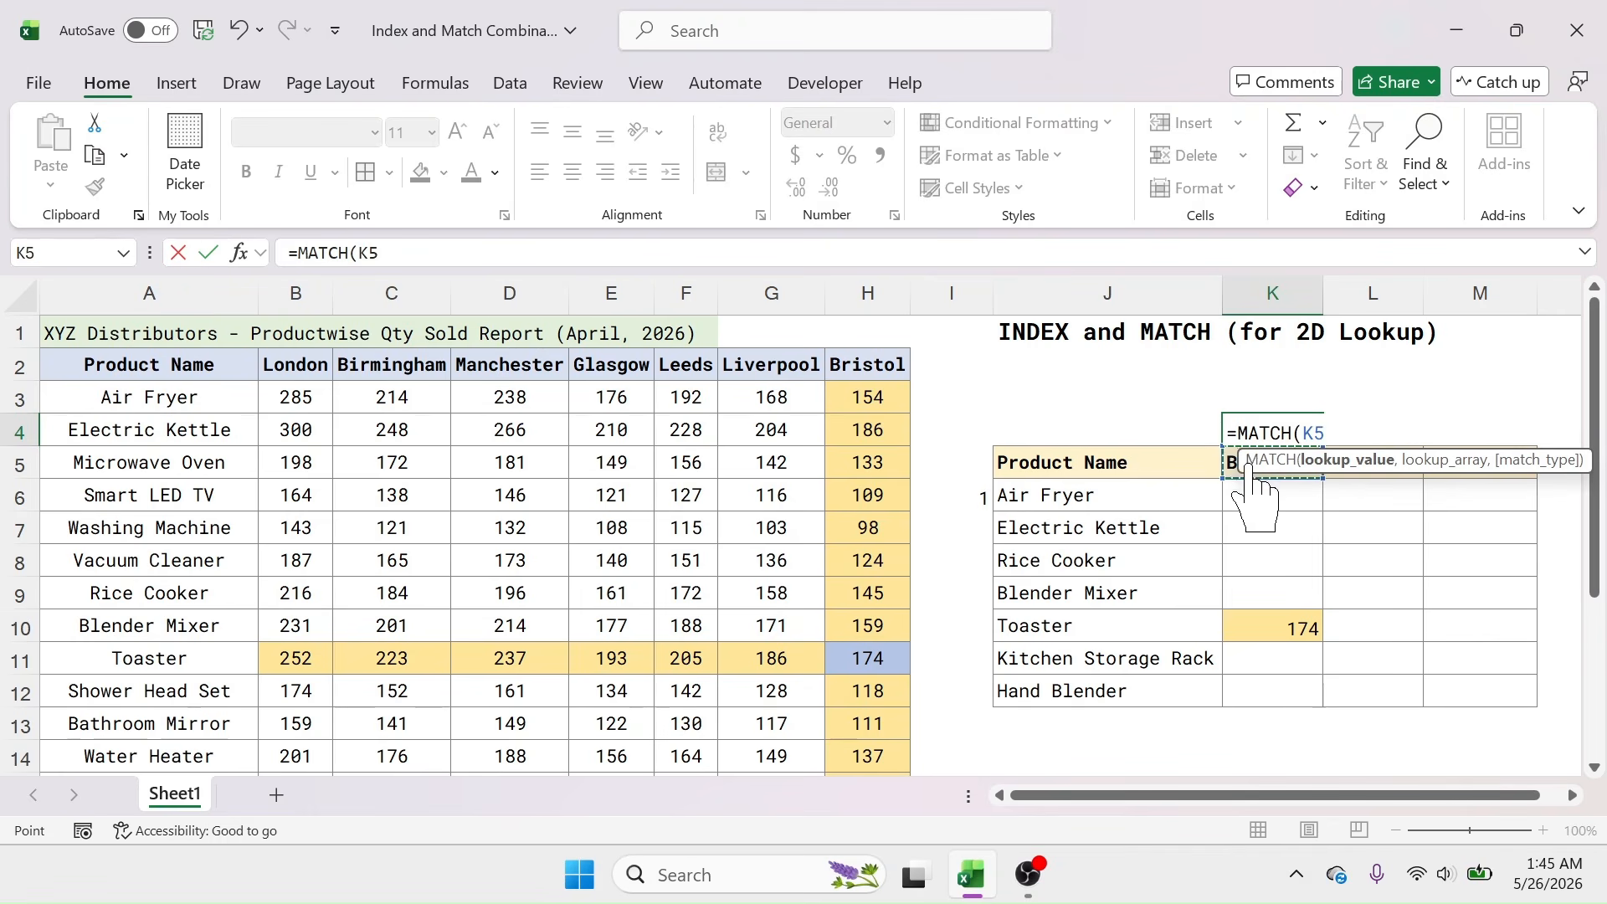
text(,)
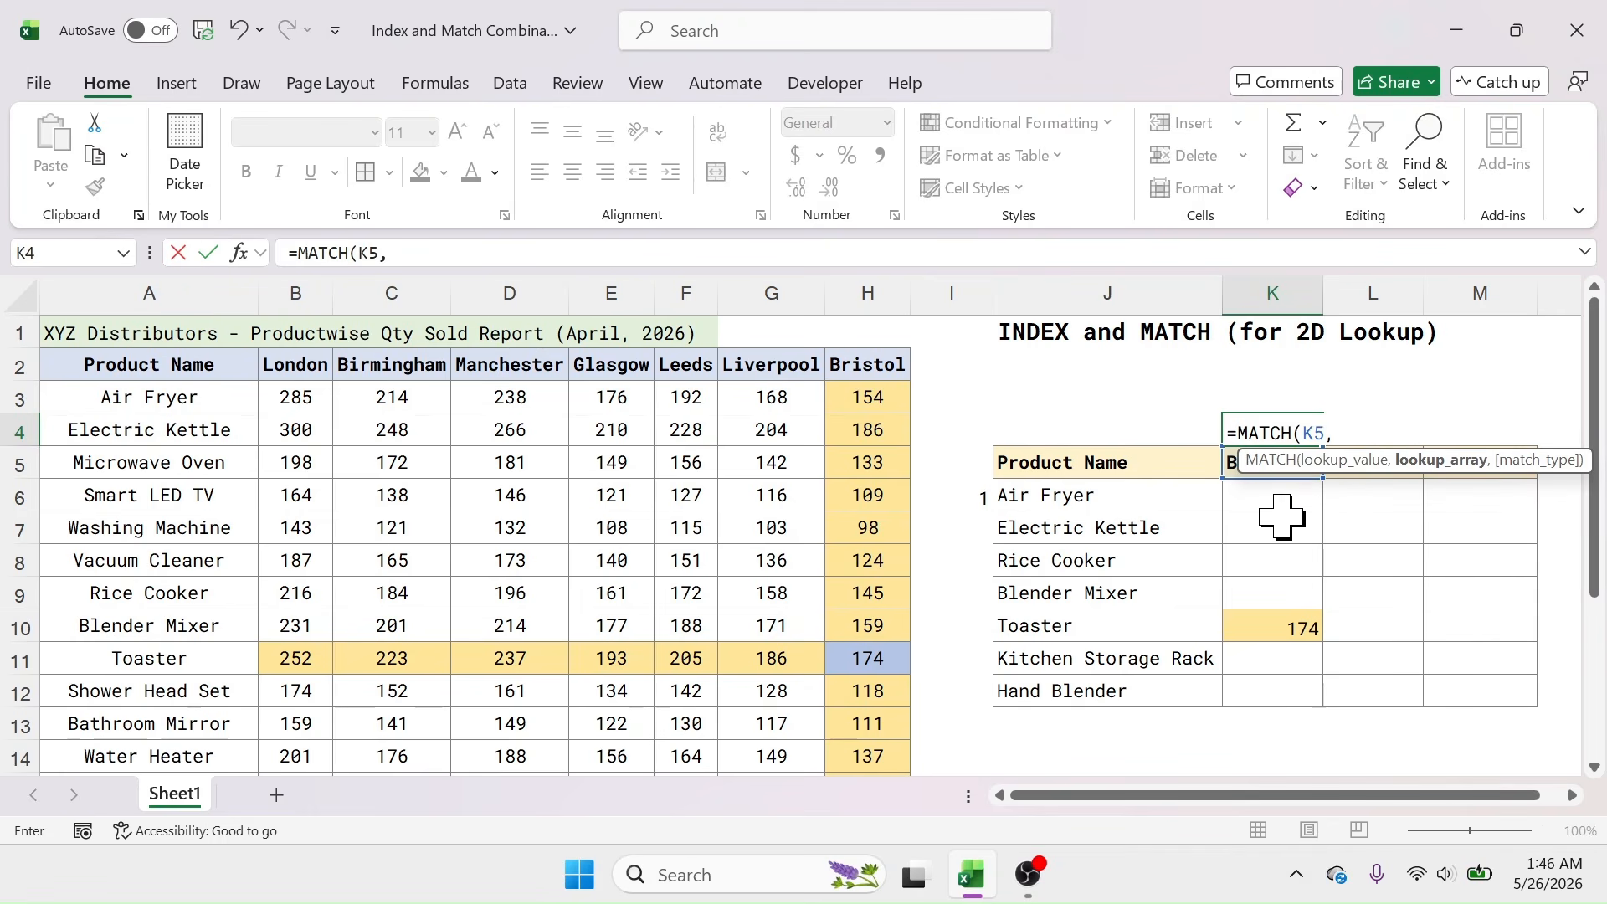
click(297, 356)
drag(297, 356, 871, 364)
text(,)
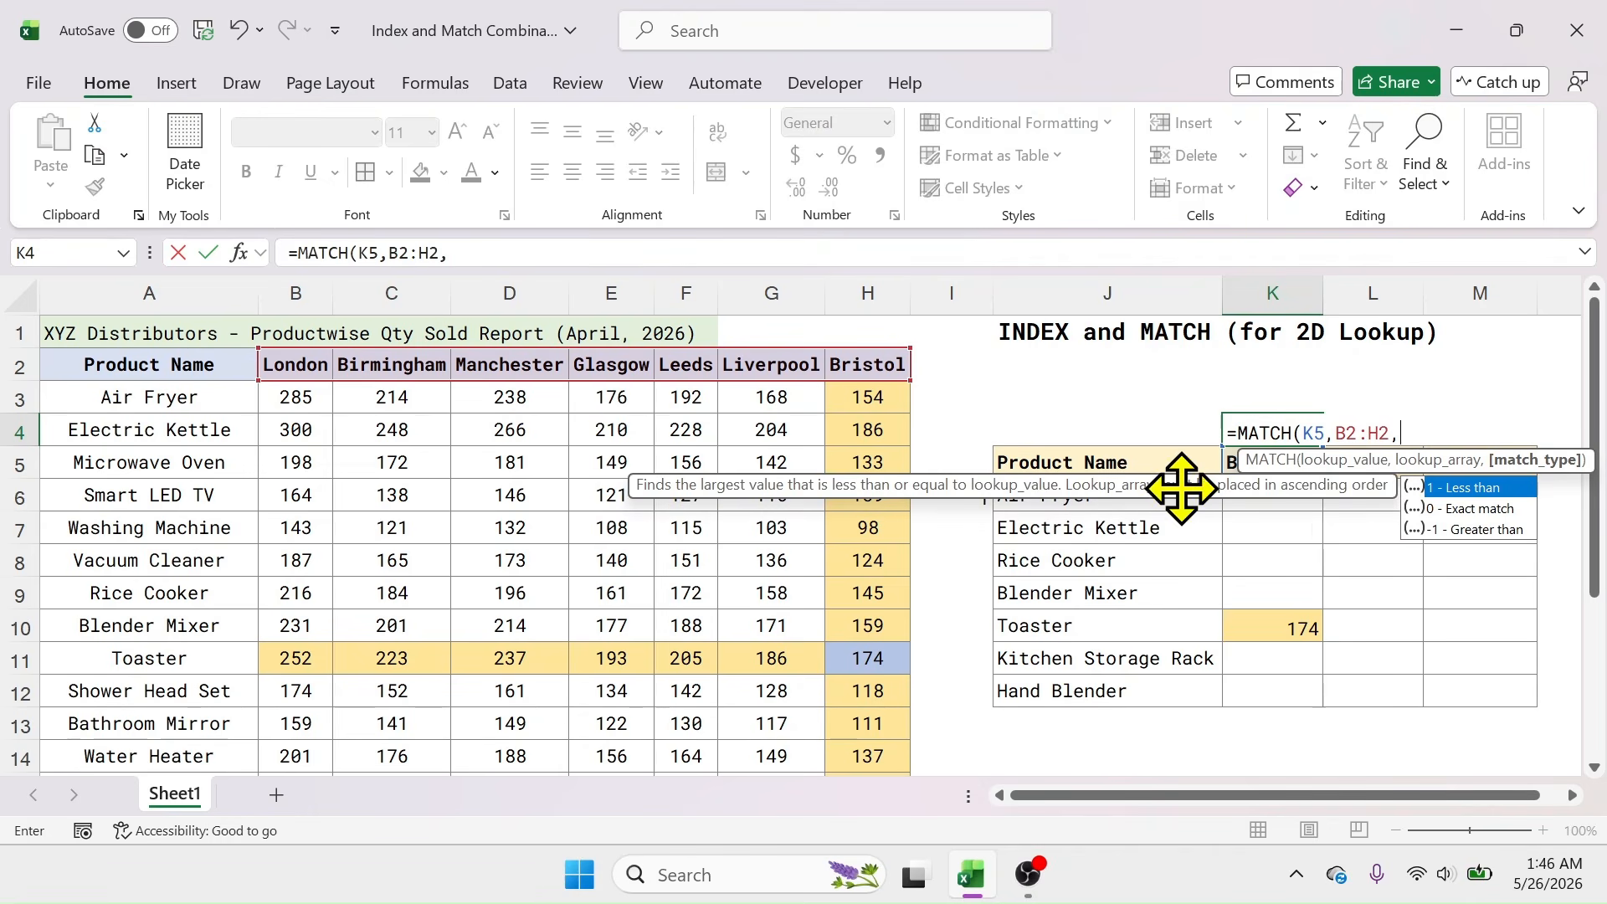
double_click(1463, 509)
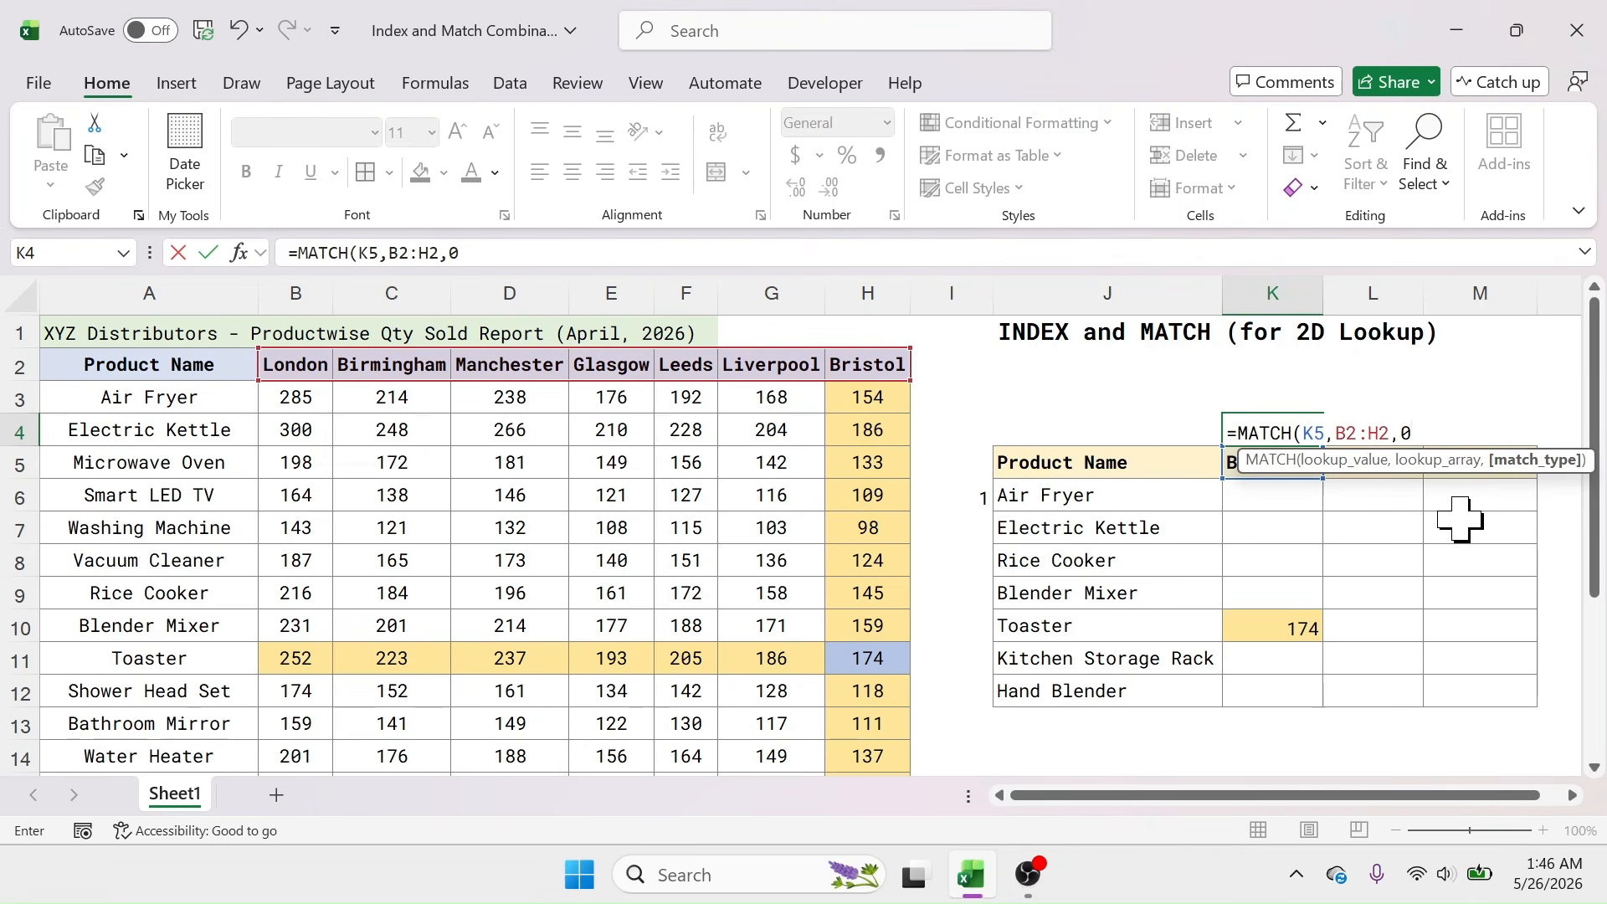
text())
key(Return)
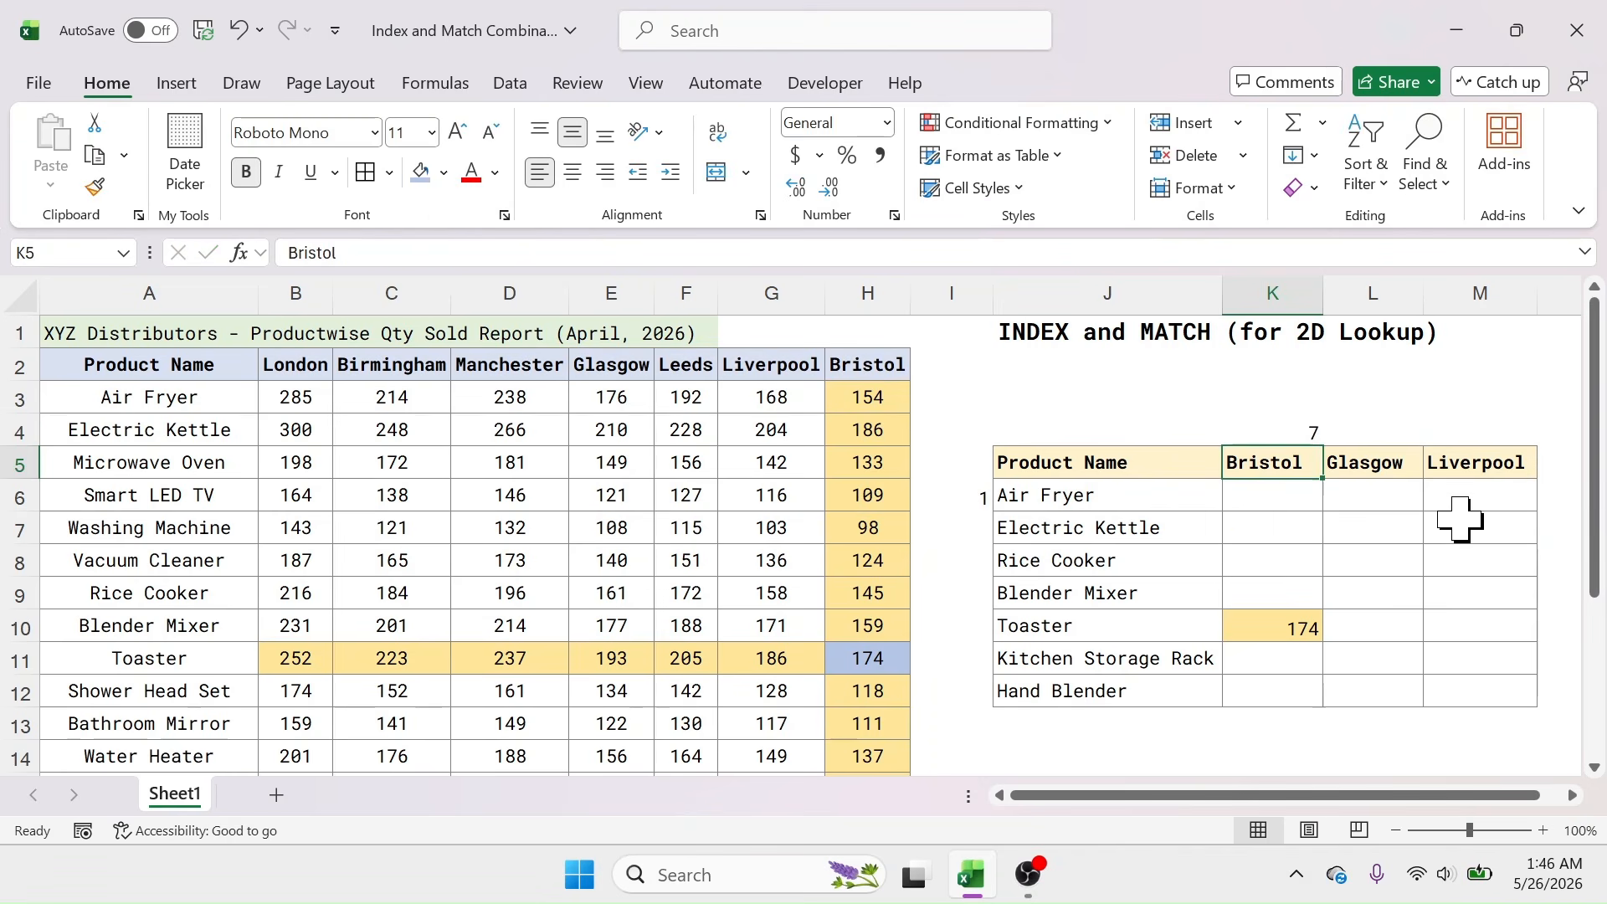
Step: Review the I6 and K4 MATCH formulas against the city headers and Air Fryer
click(1273, 430)
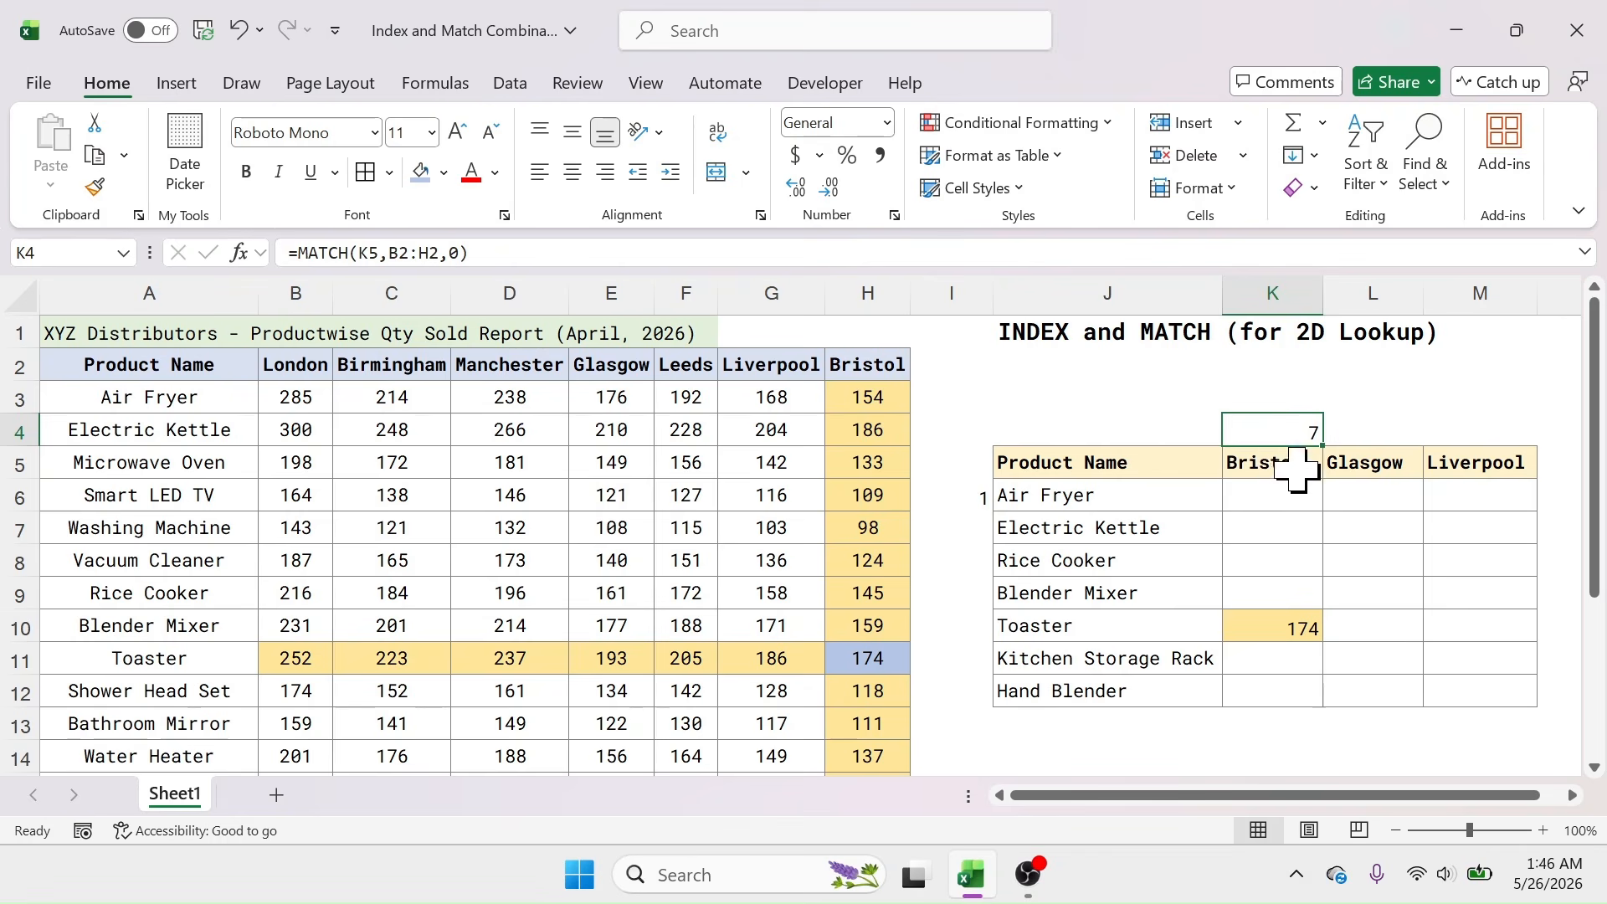
drag(310, 361, 890, 351)
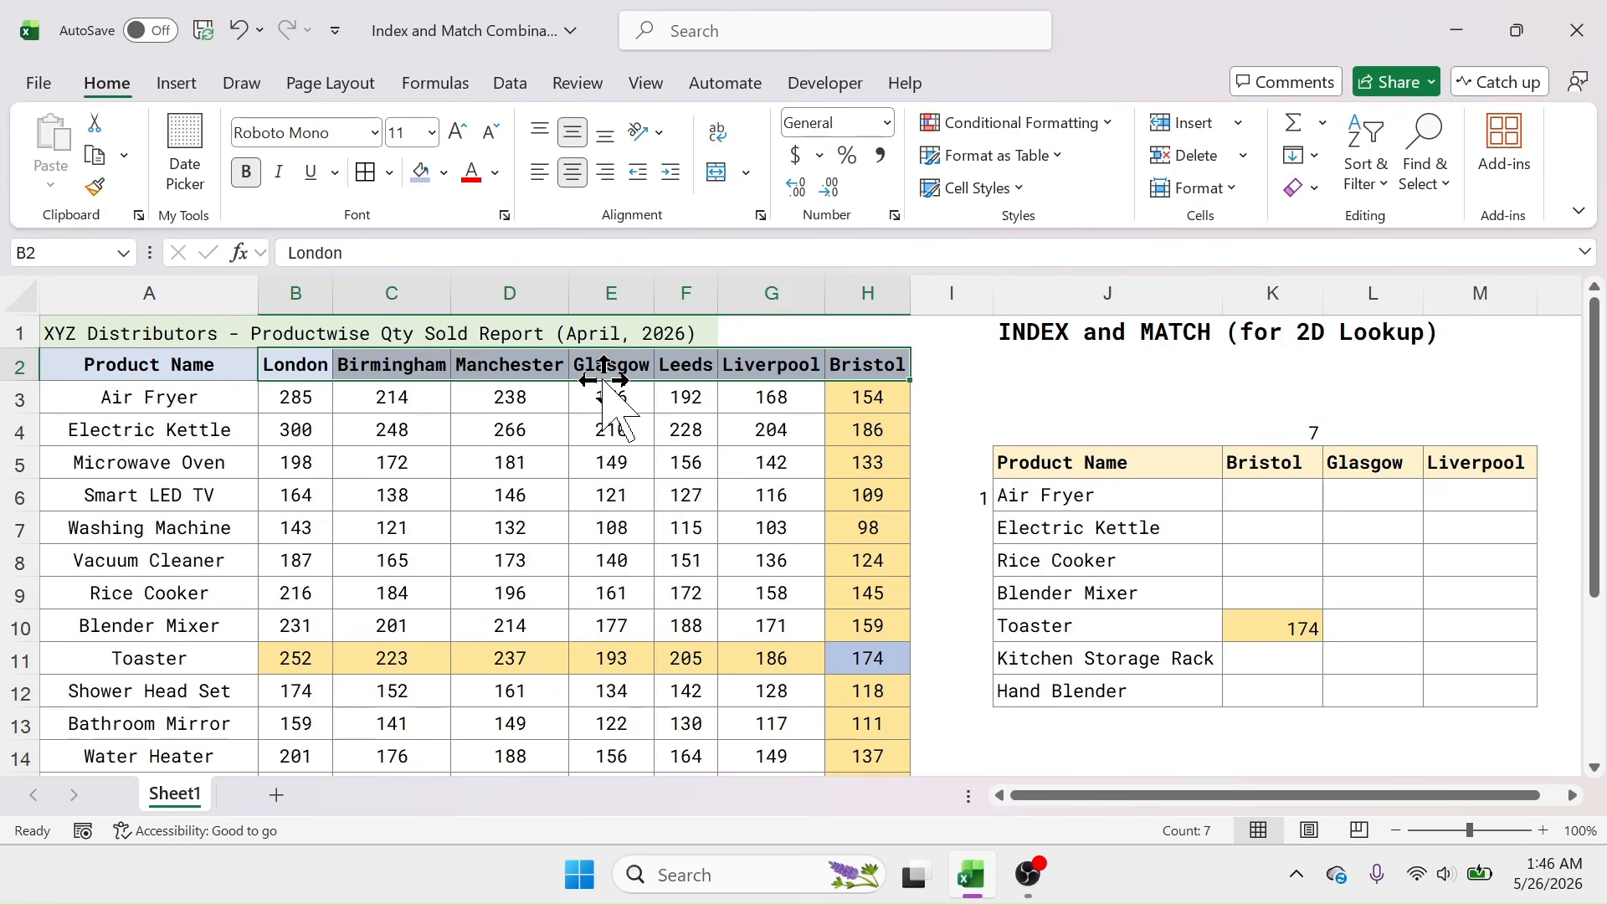
click(1273, 430)
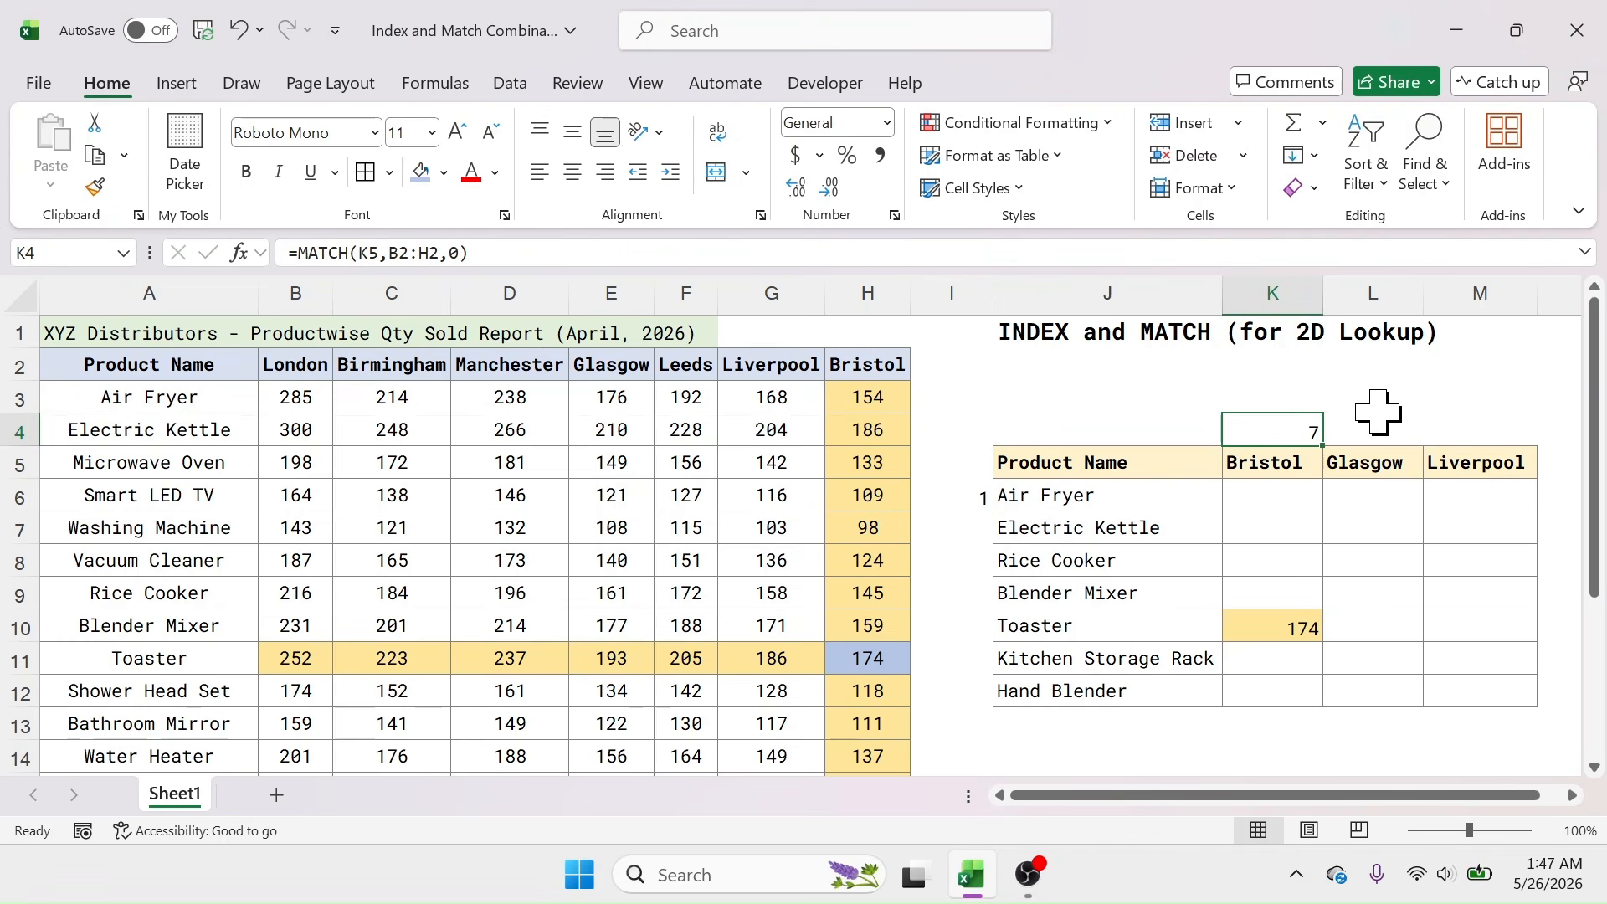
click(967, 500)
click(1067, 497)
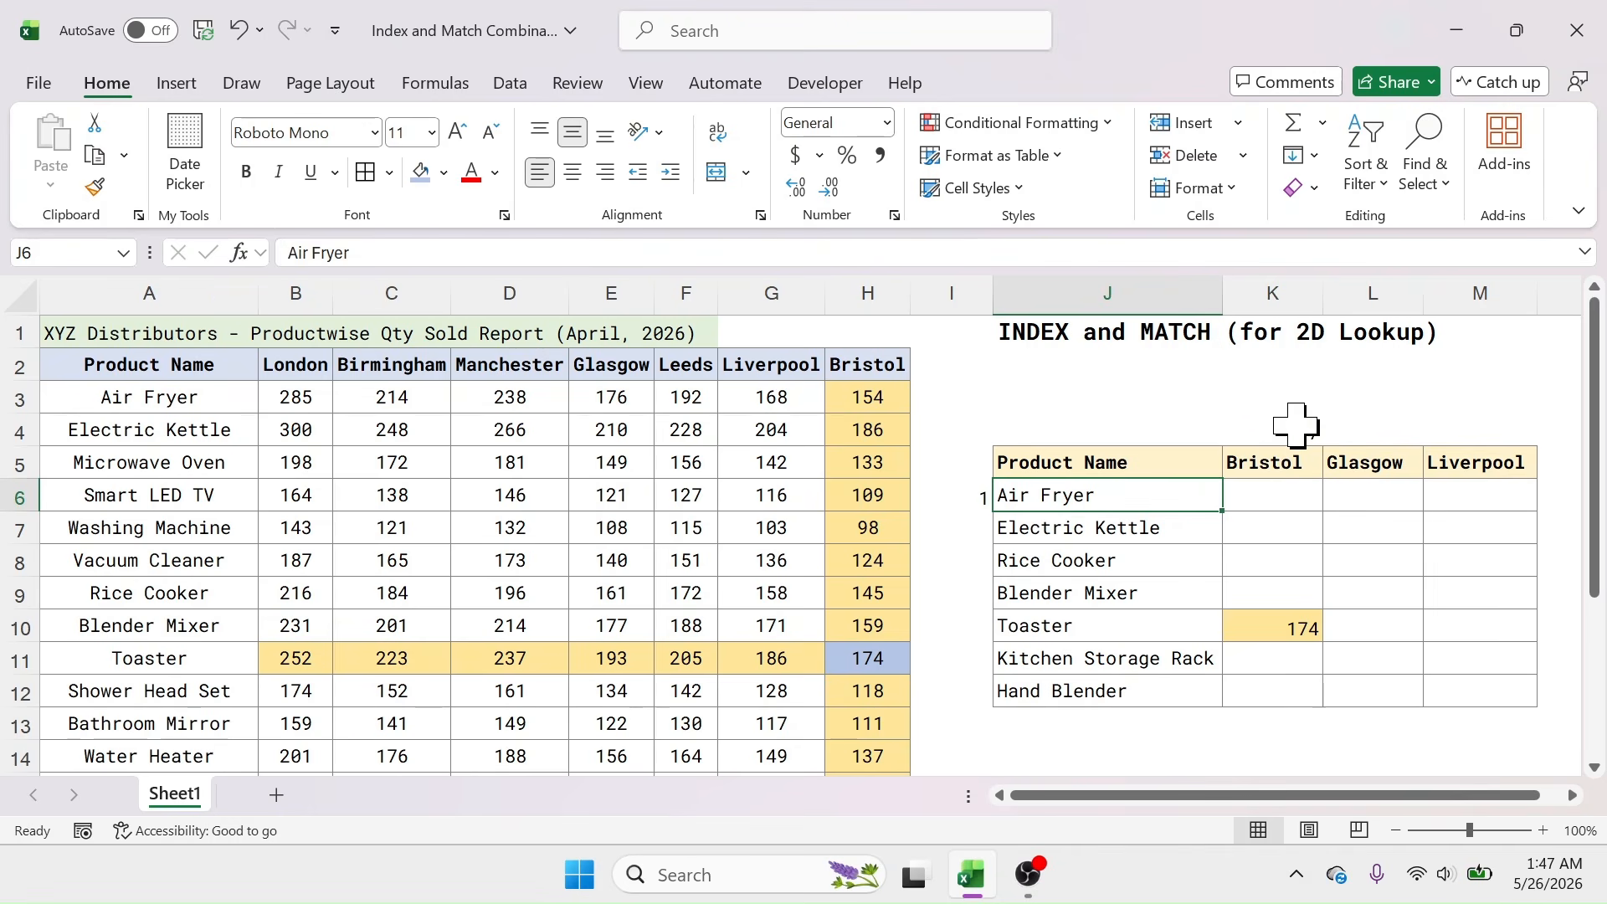
click(1296, 423)
click(963, 503)
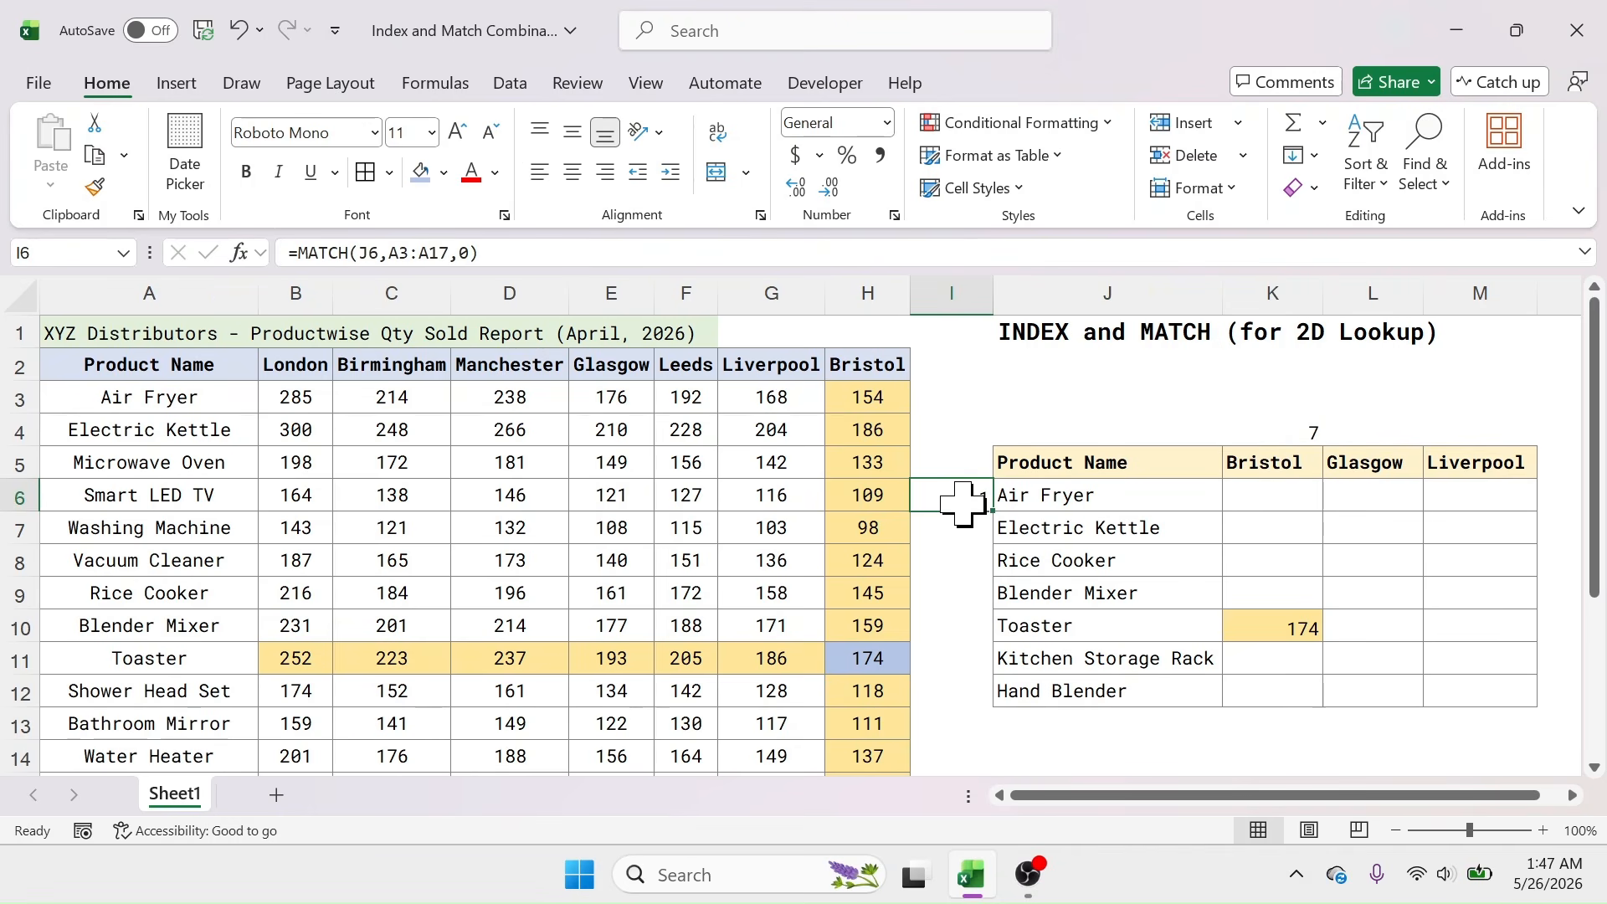
click(1248, 423)
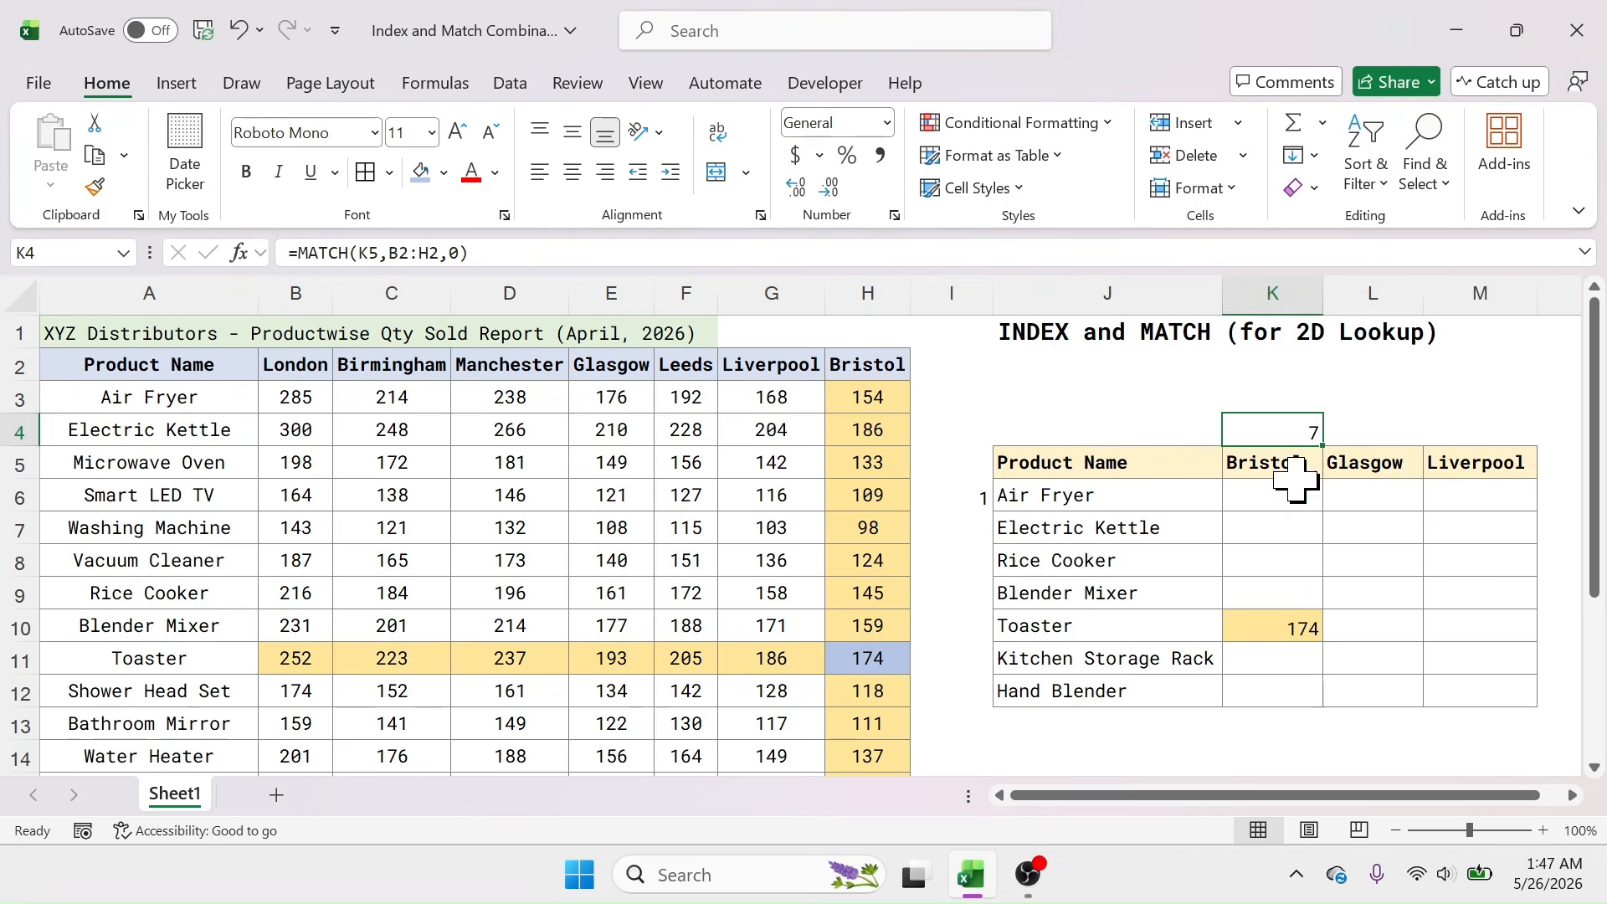
click(1272, 498)
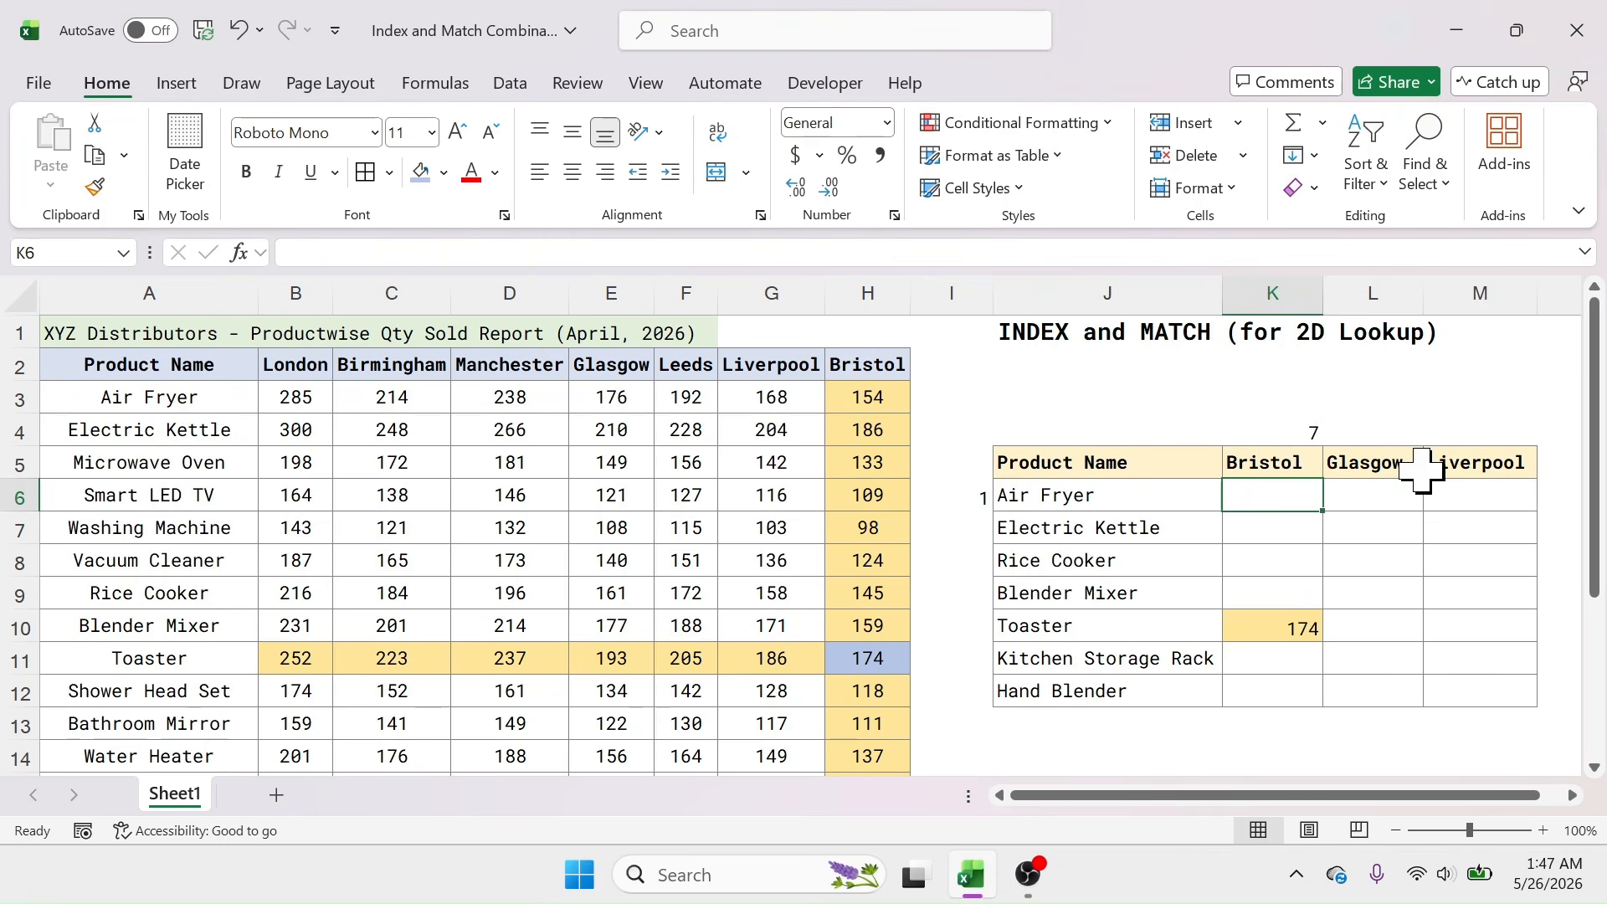
Step: Enter =INDEX(B3:H17,I6,K4) in K6, returning Air Fryer's Bristol quantity 154
text(=INDEX()
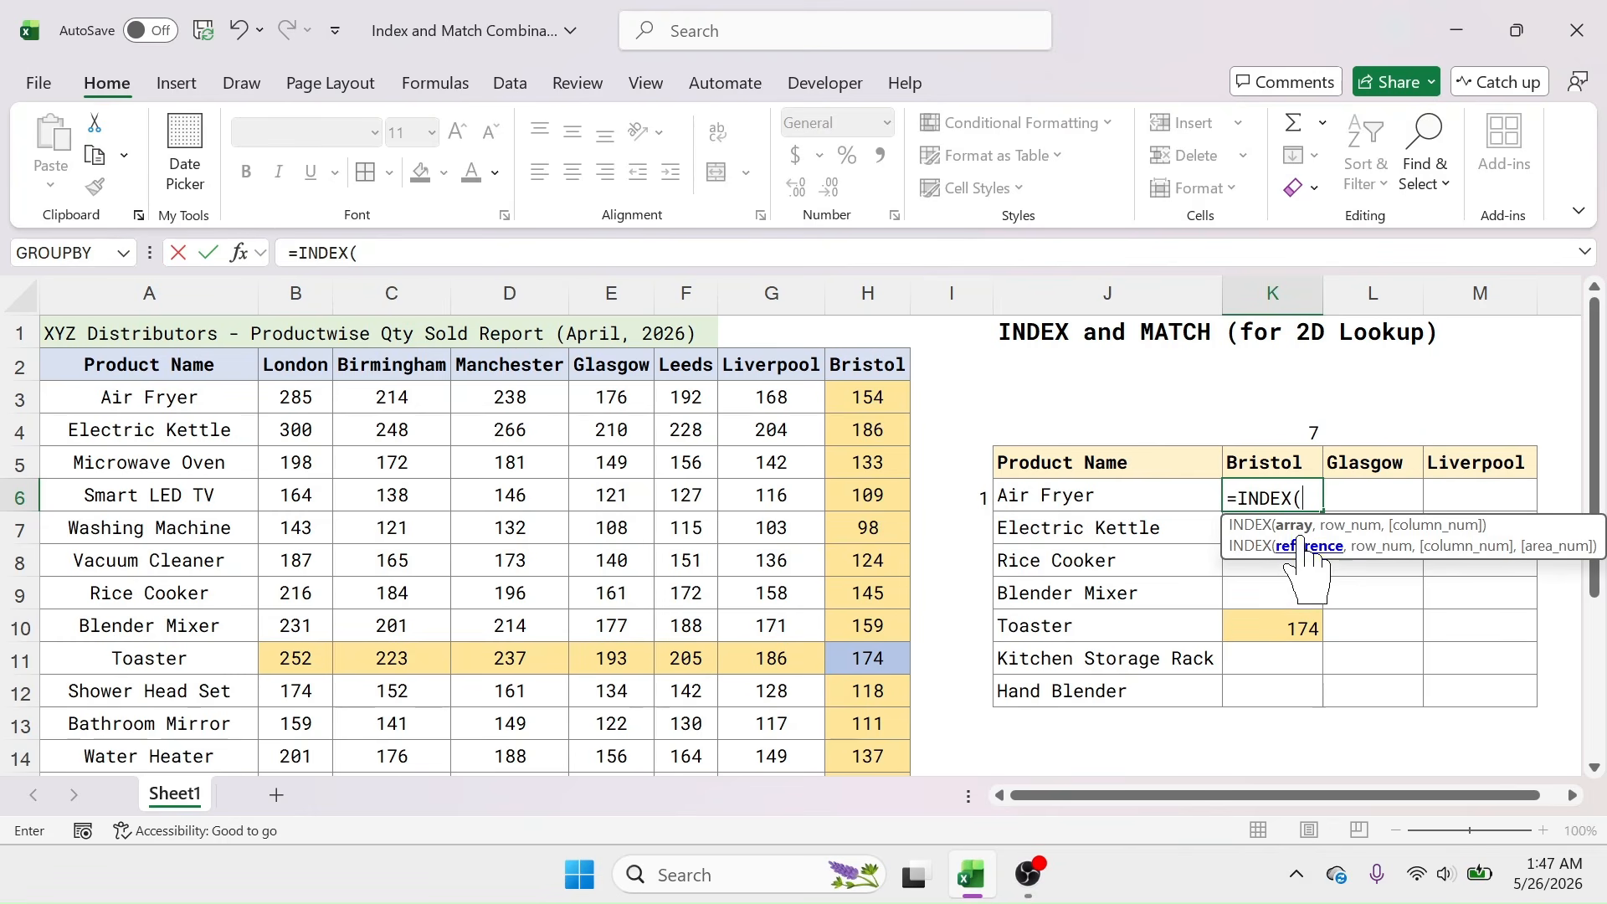
drag(300, 397, 872, 728)
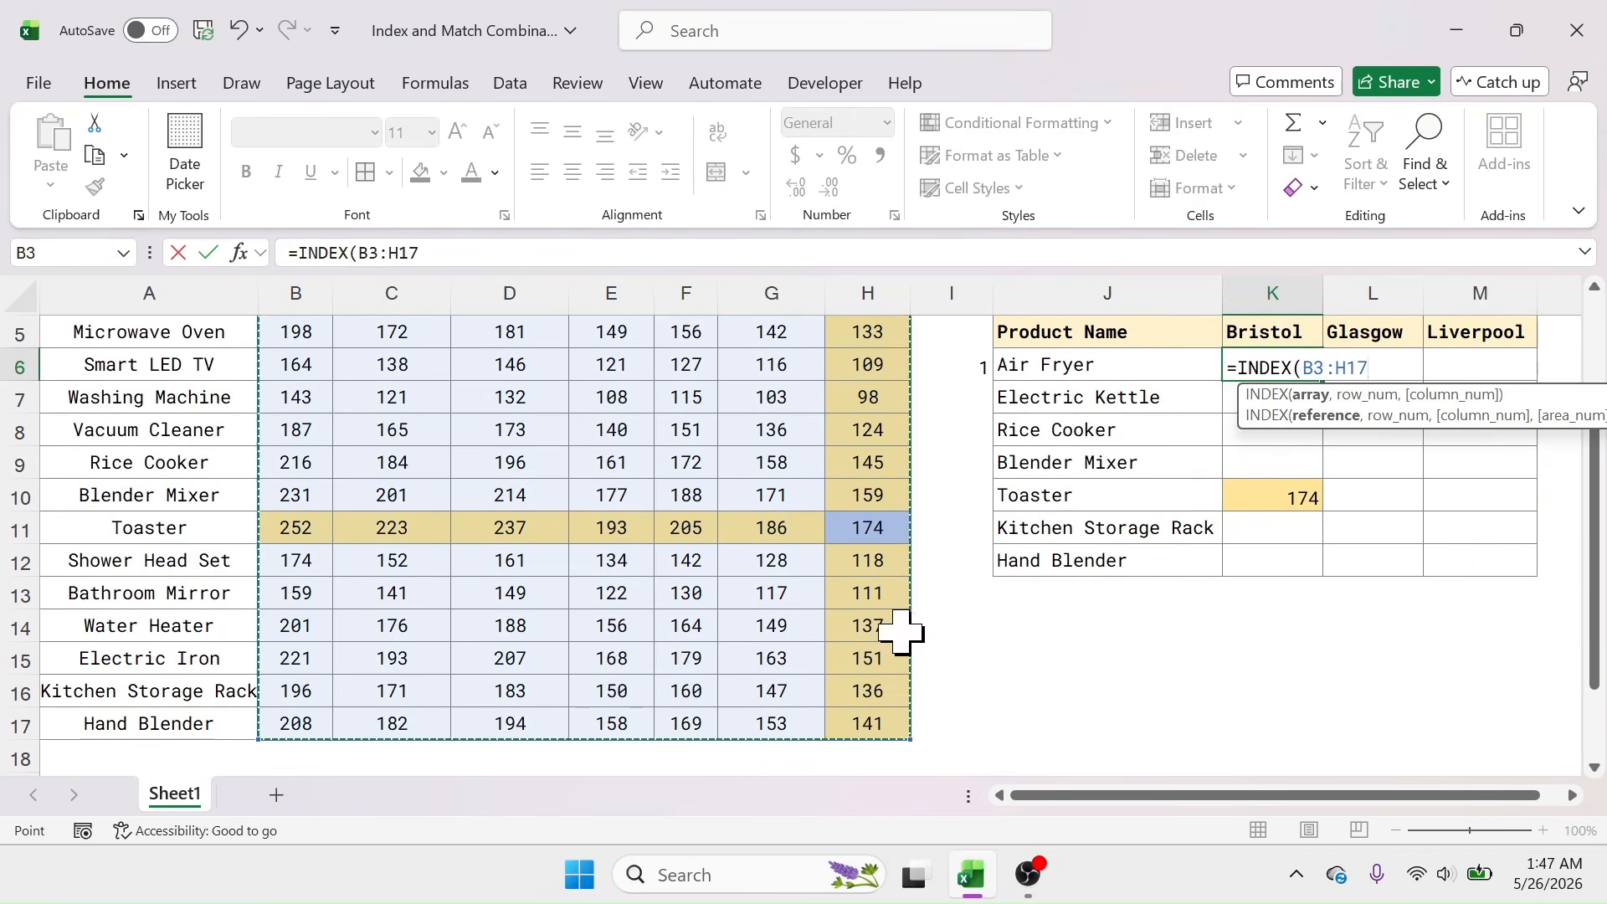
scroll(1047, 570, up, 2)
text(,)
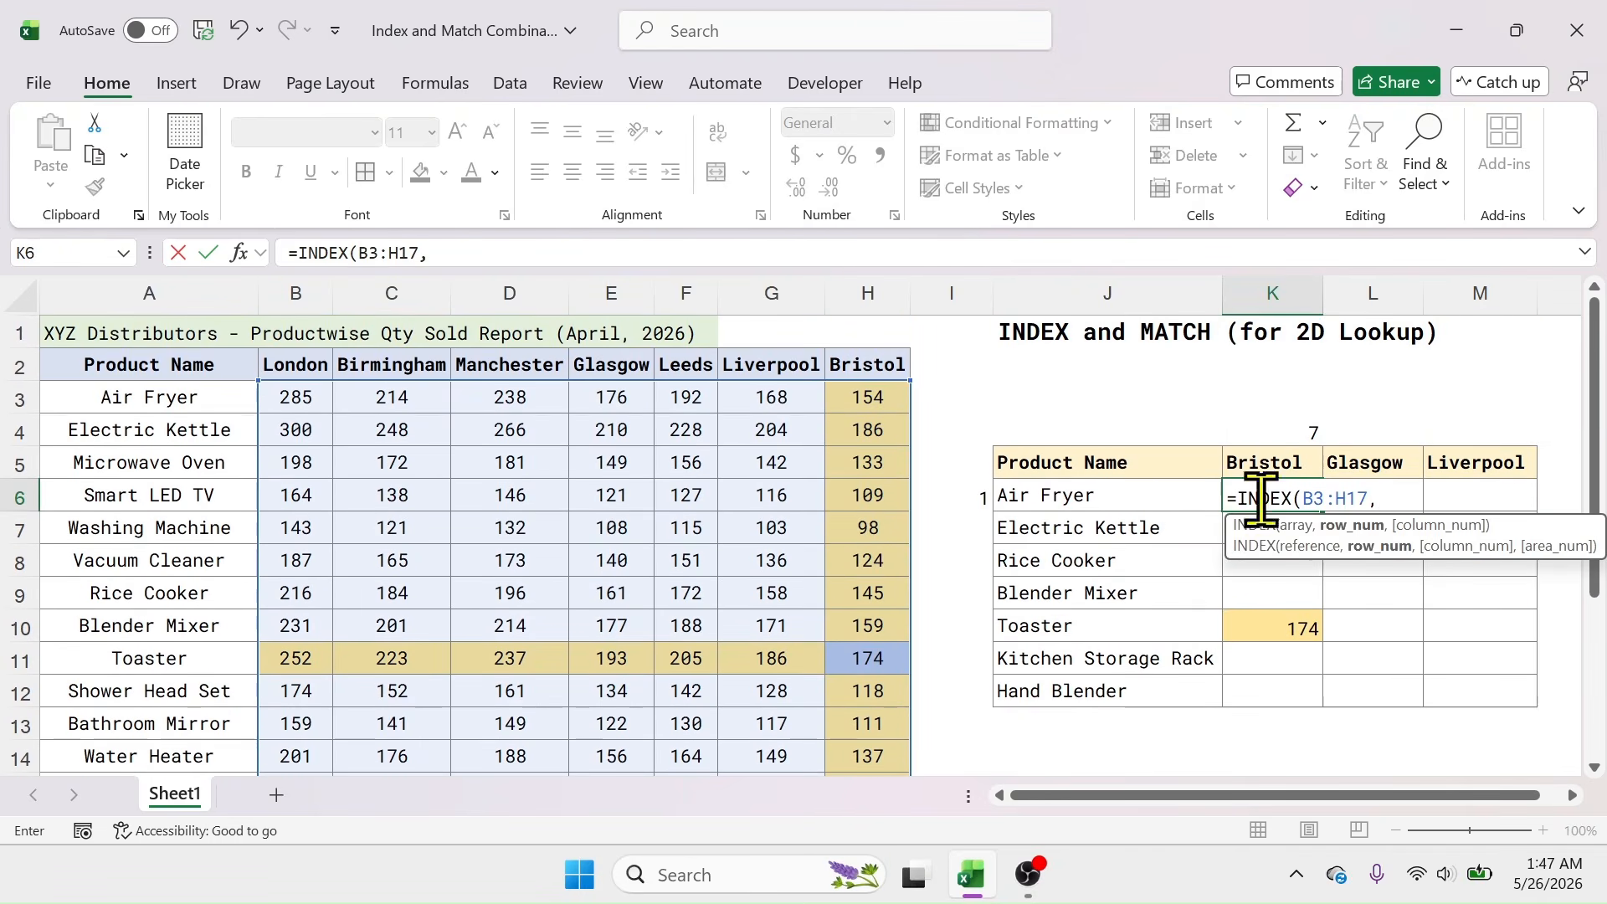
click(957, 499)
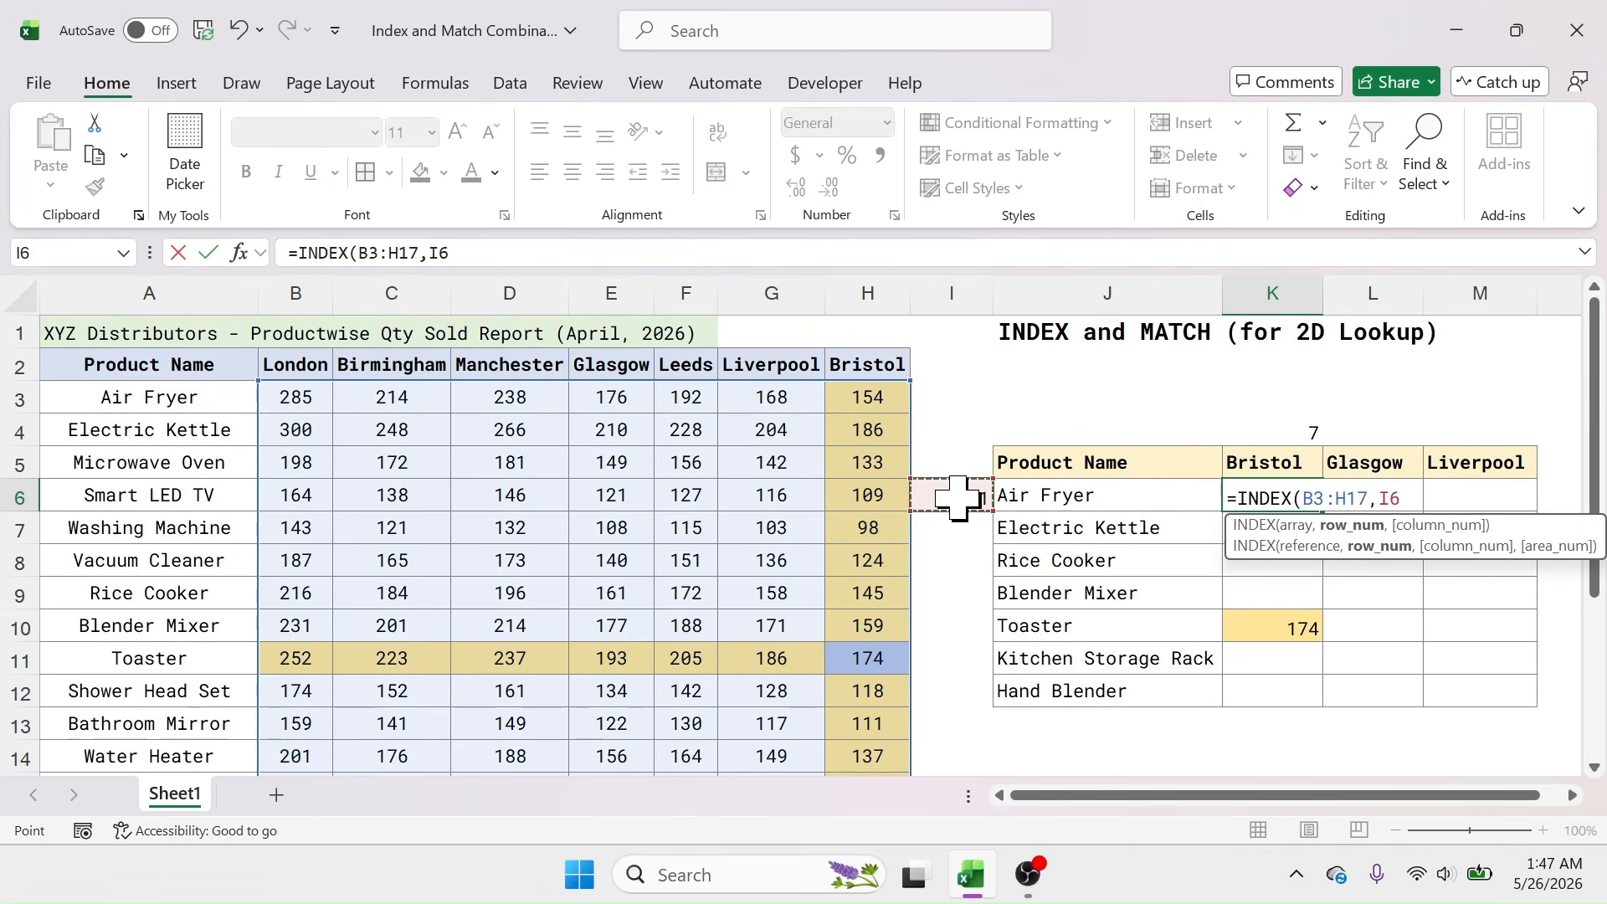
text(,)
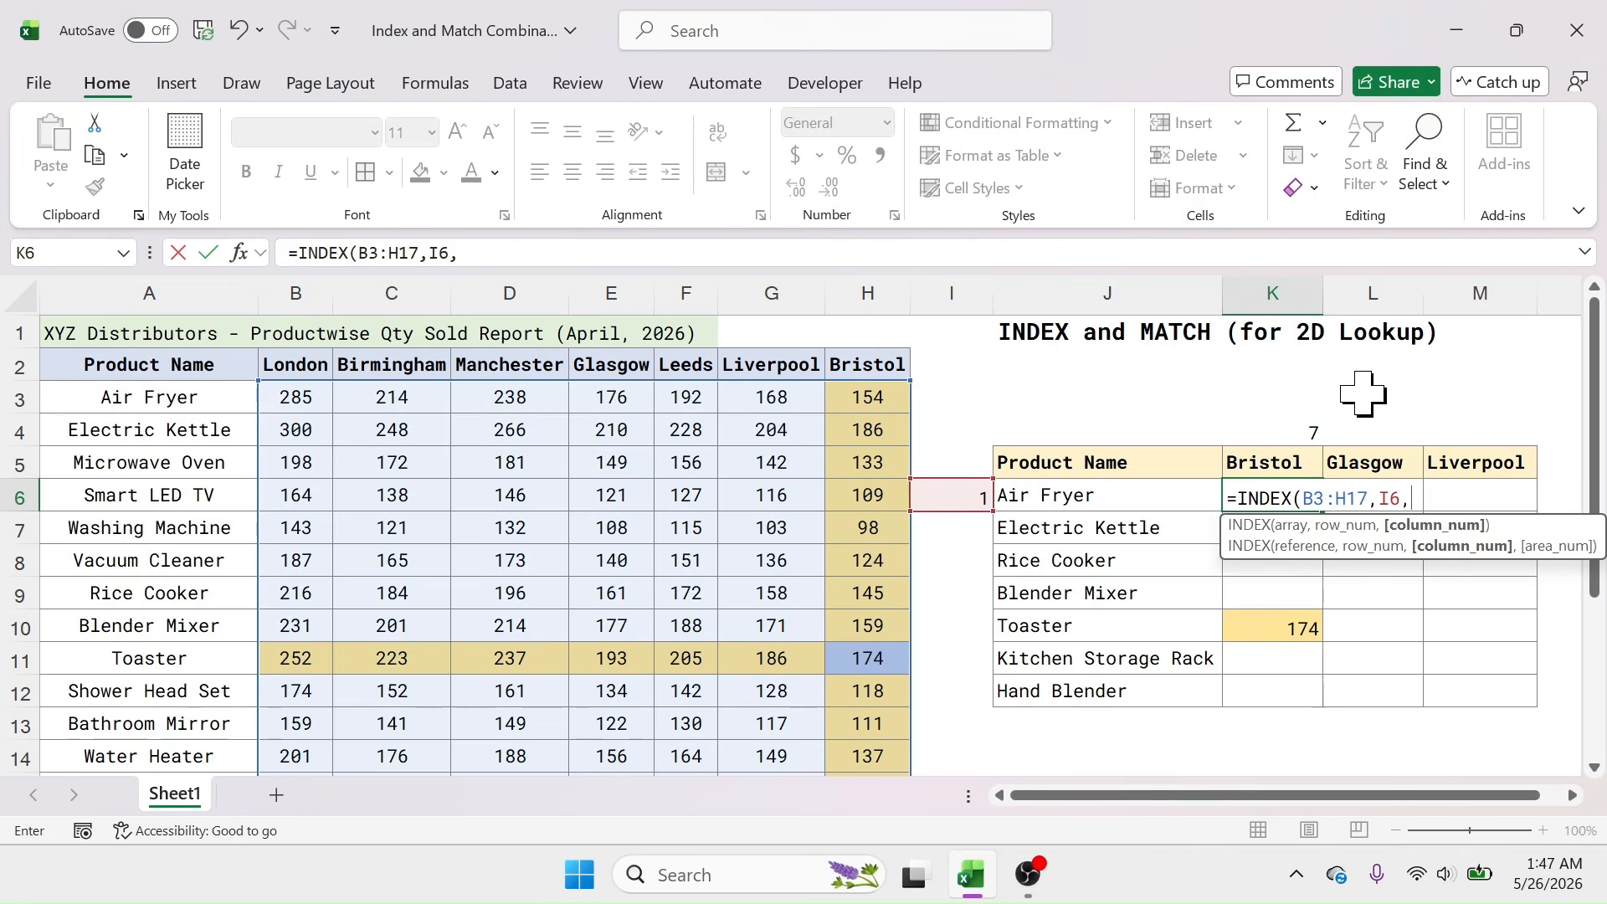
click(1273, 427)
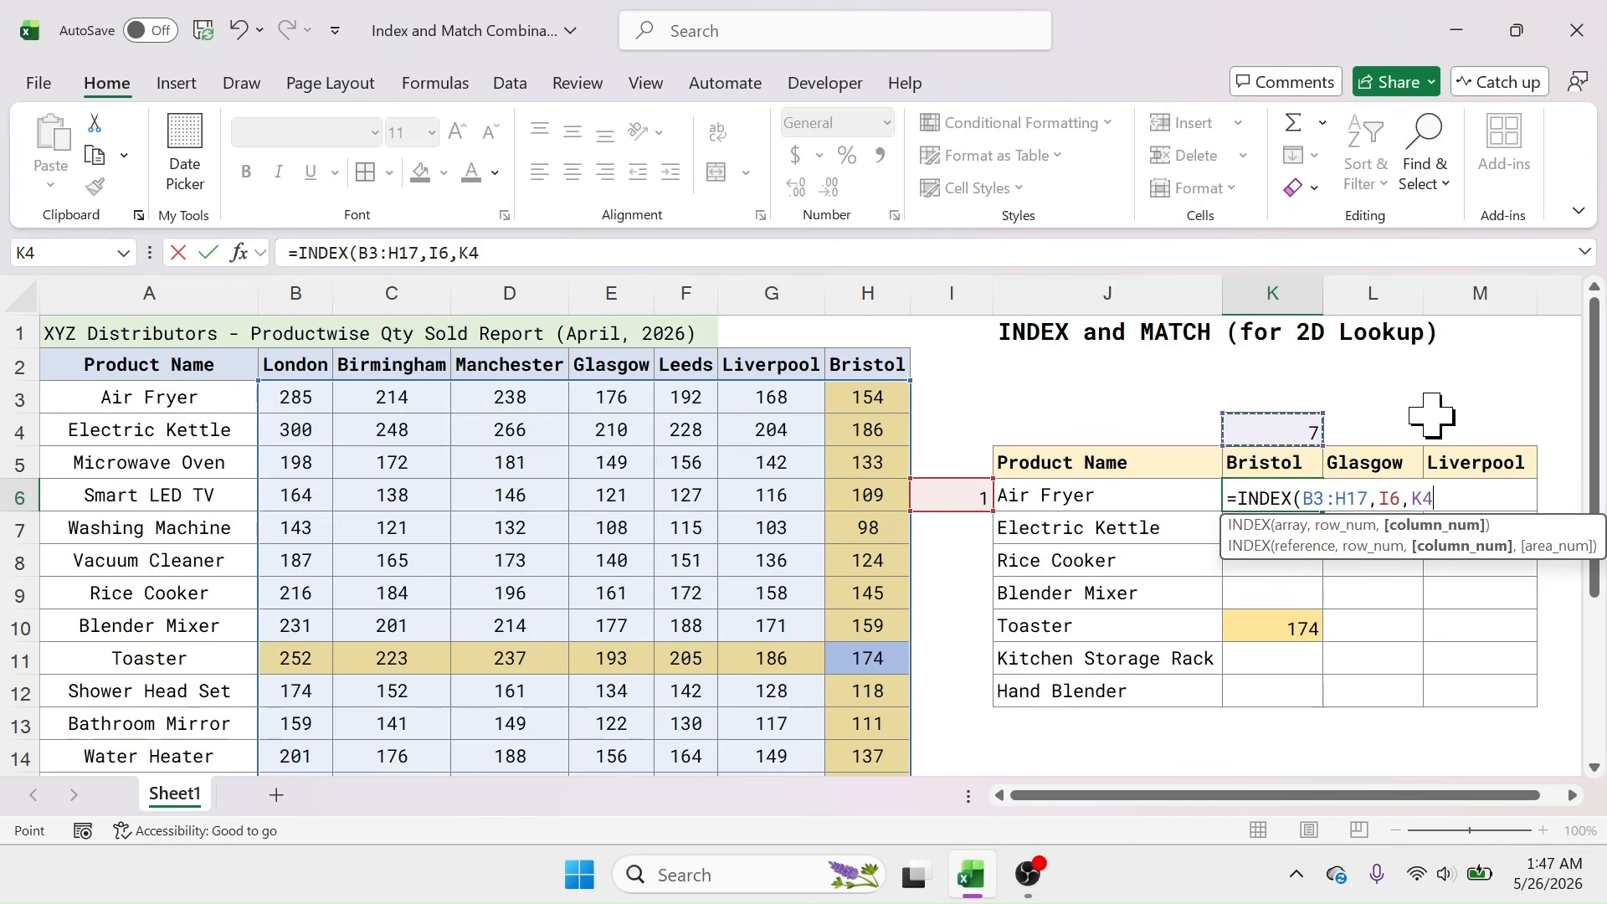
key(Return)
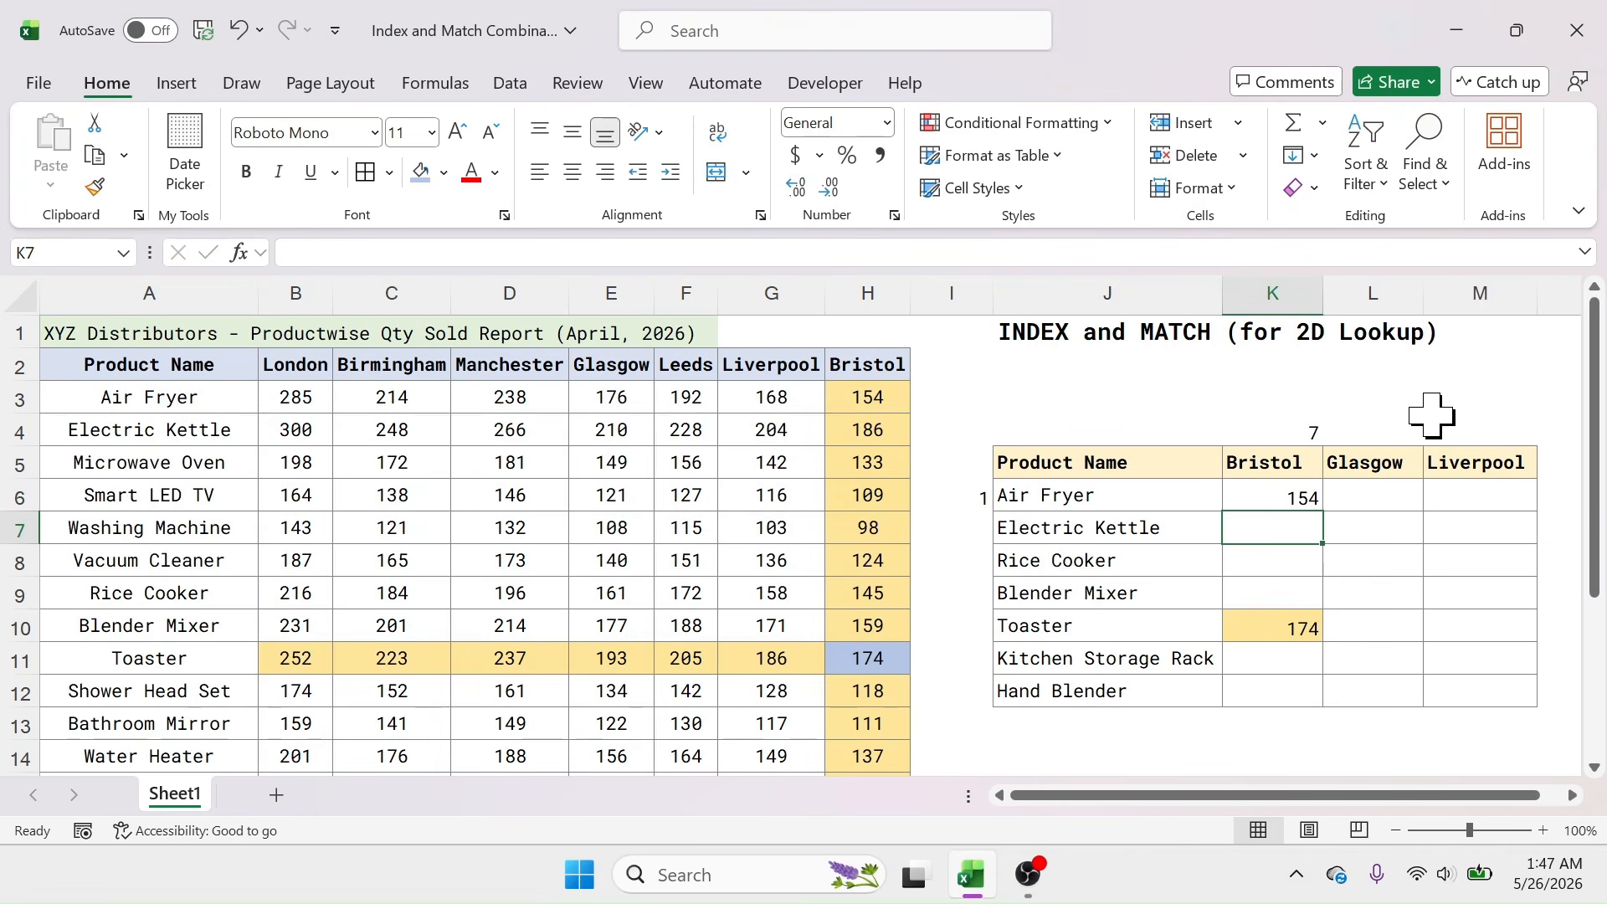
click(1238, 500)
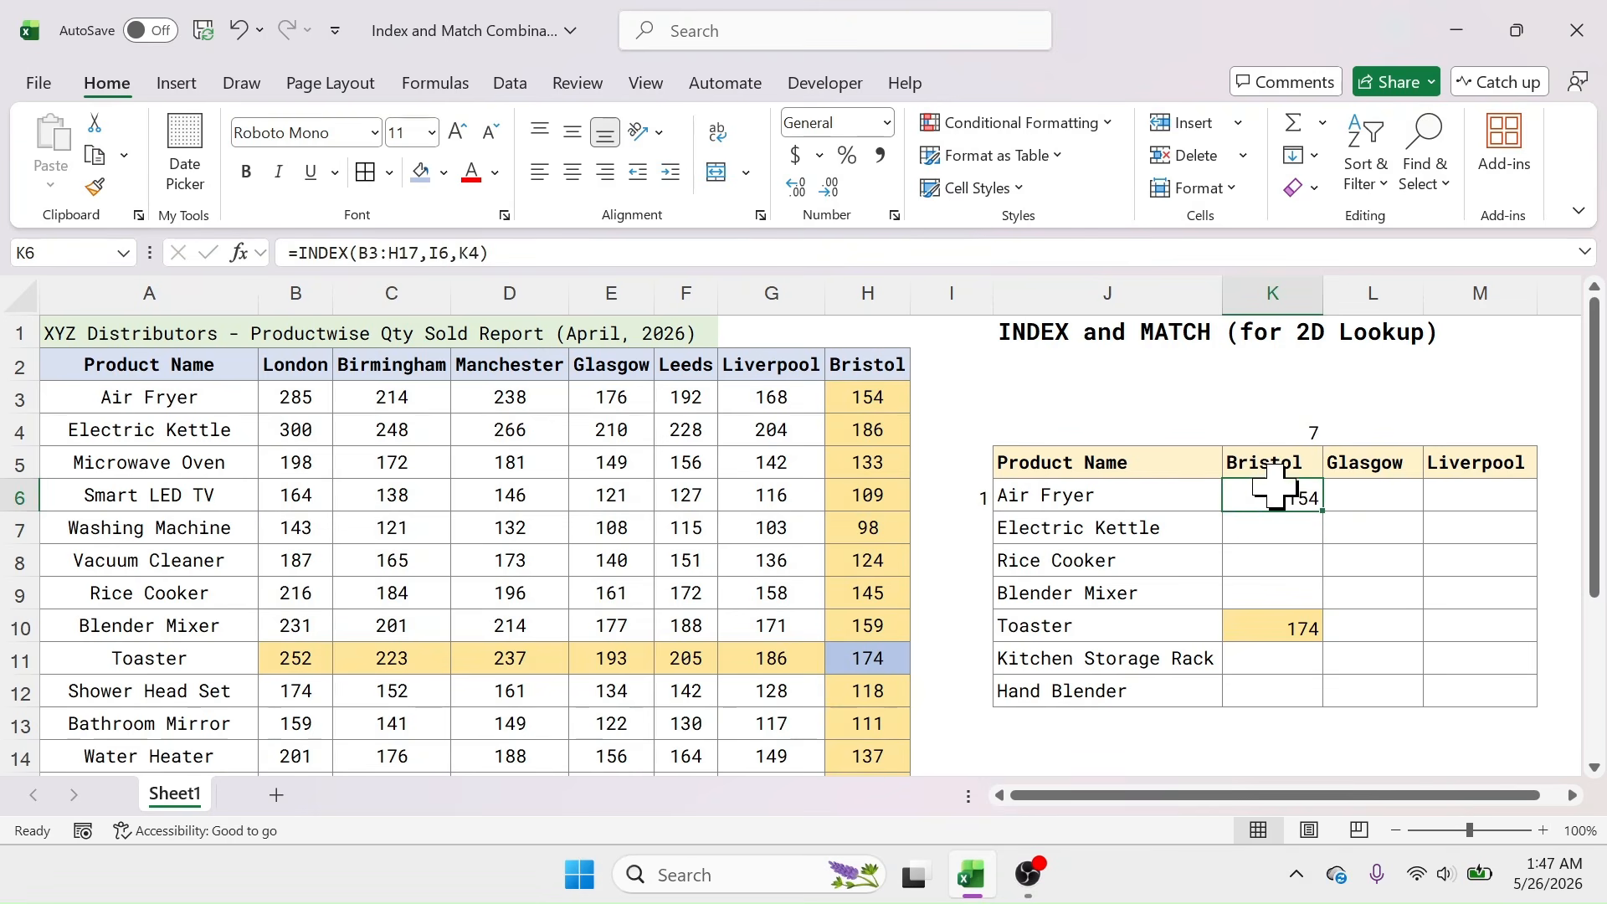
Step: Fill H3 light green, then undo all the demo edits and highlights with Ctrl+Z
click(873, 402)
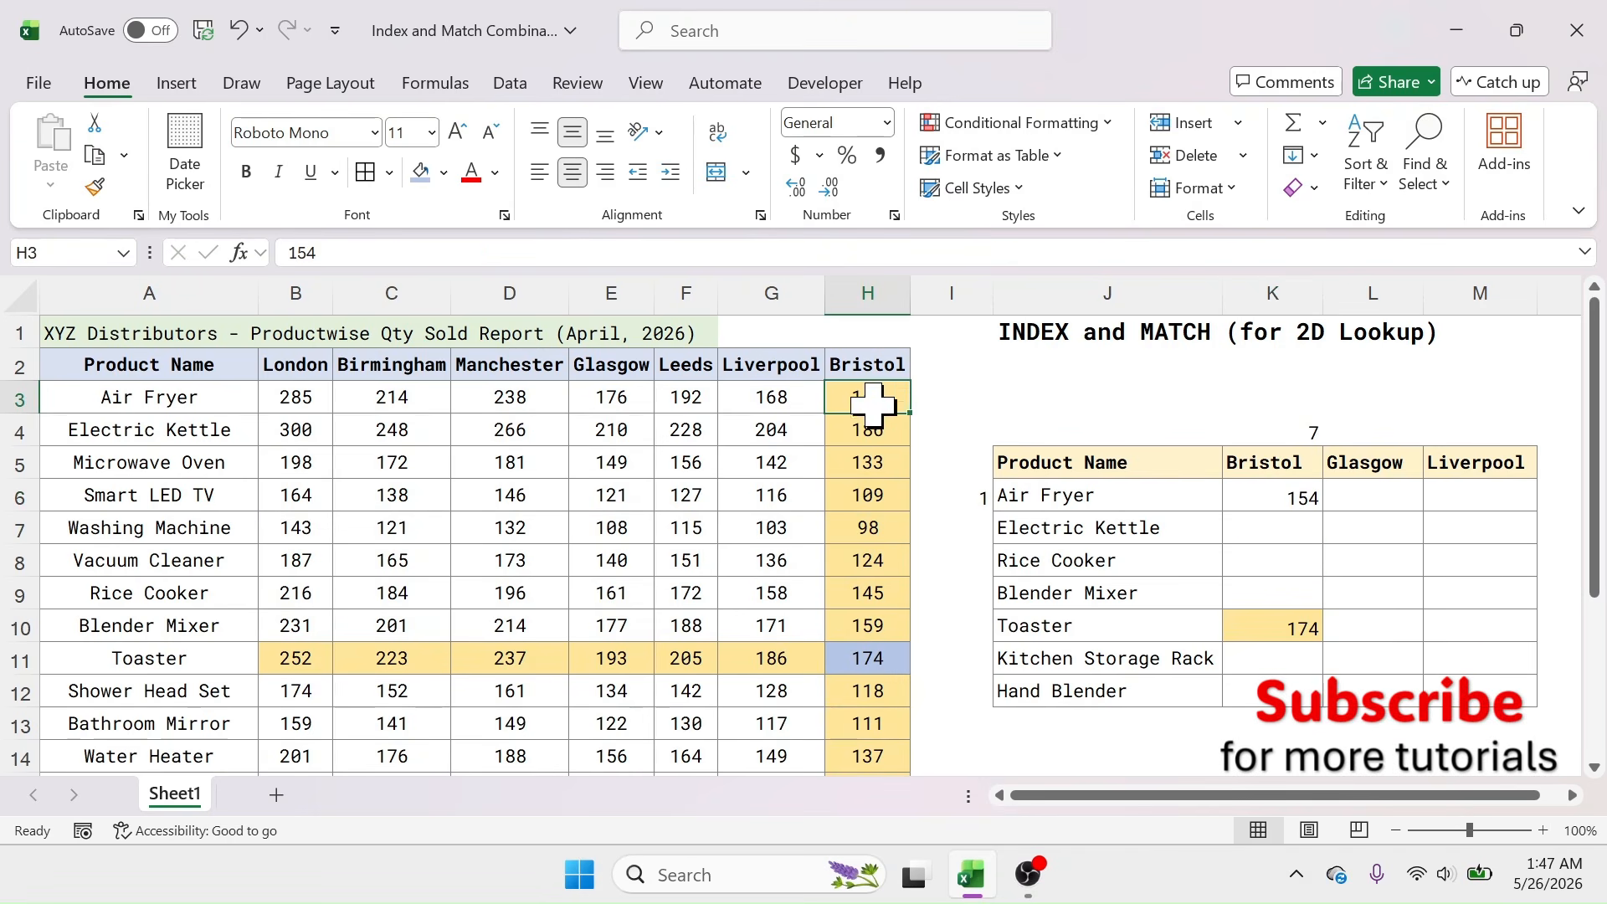
click(443, 173)
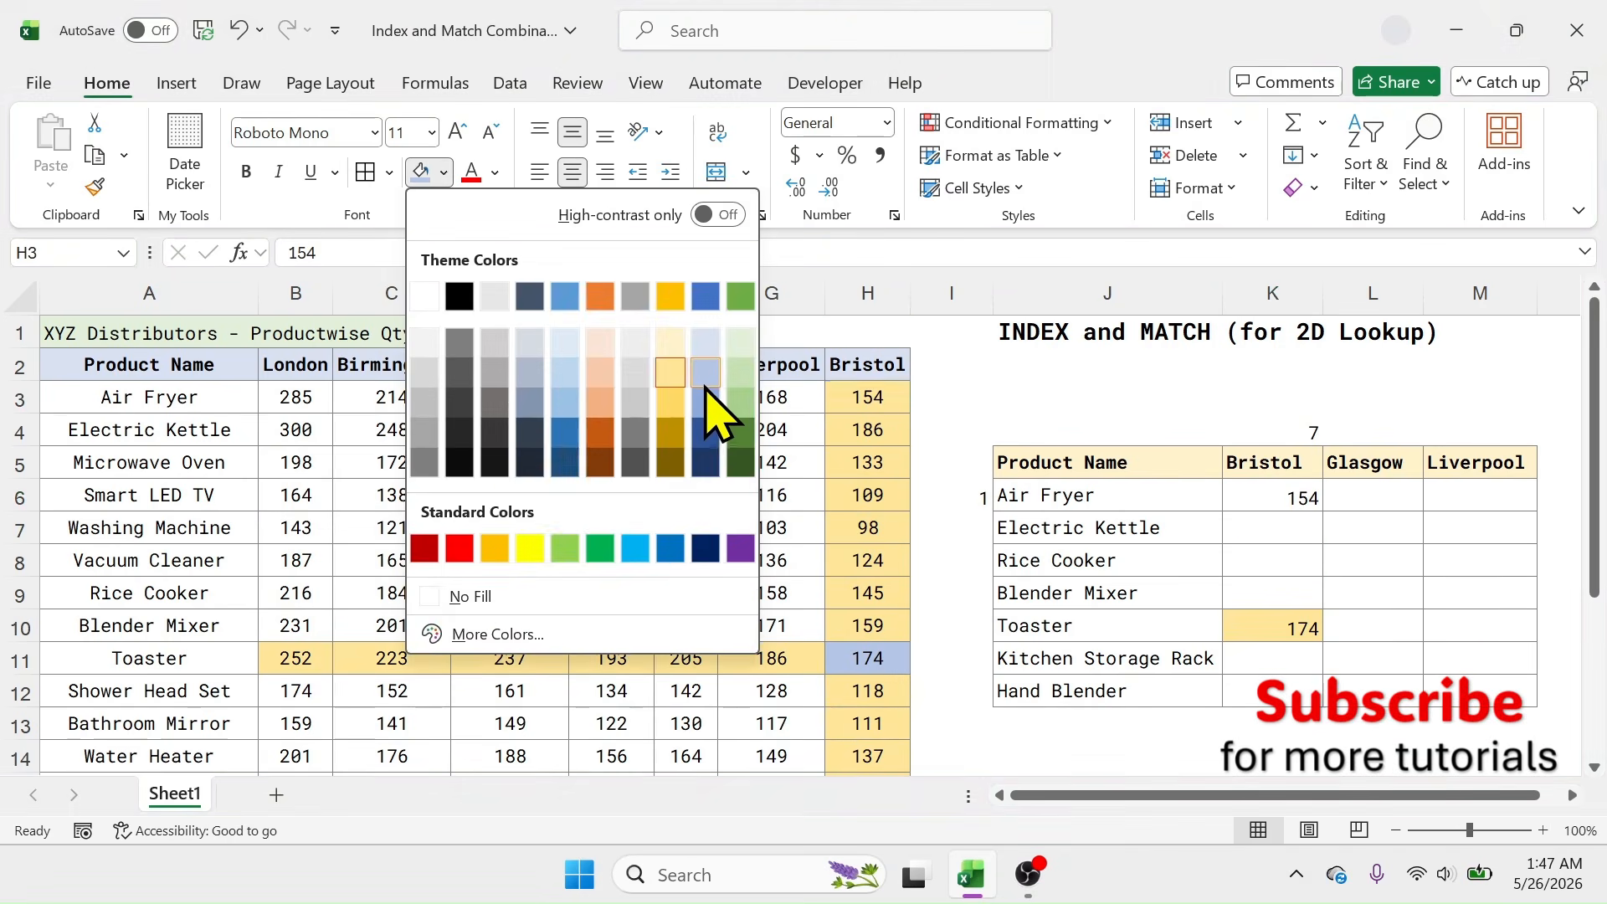
click(740, 374)
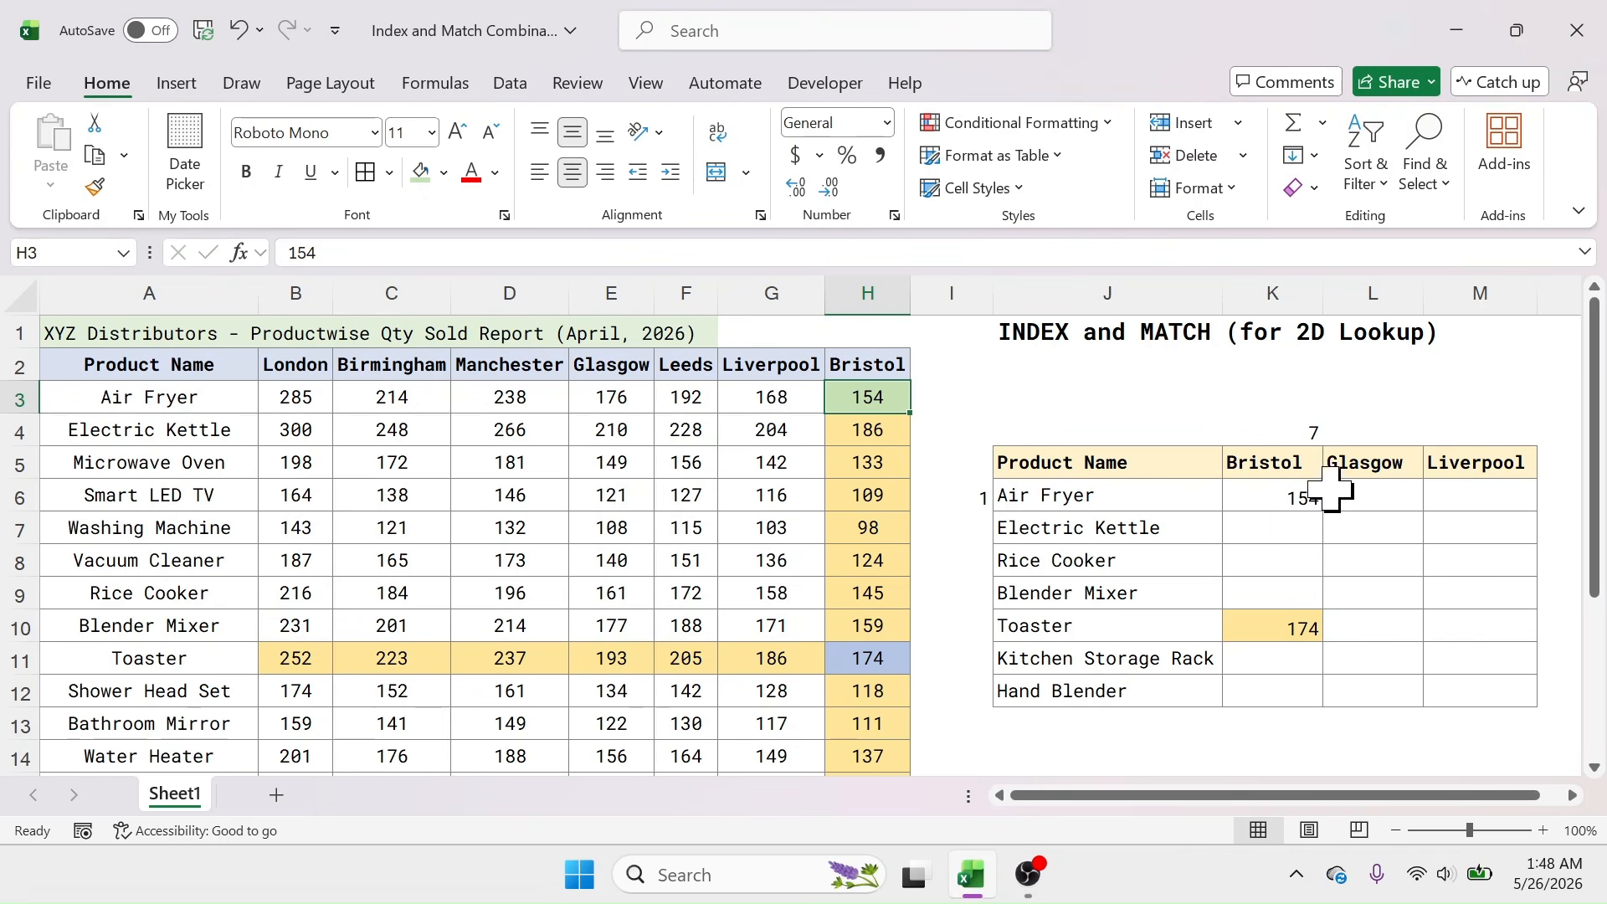
key(ctrl+z)
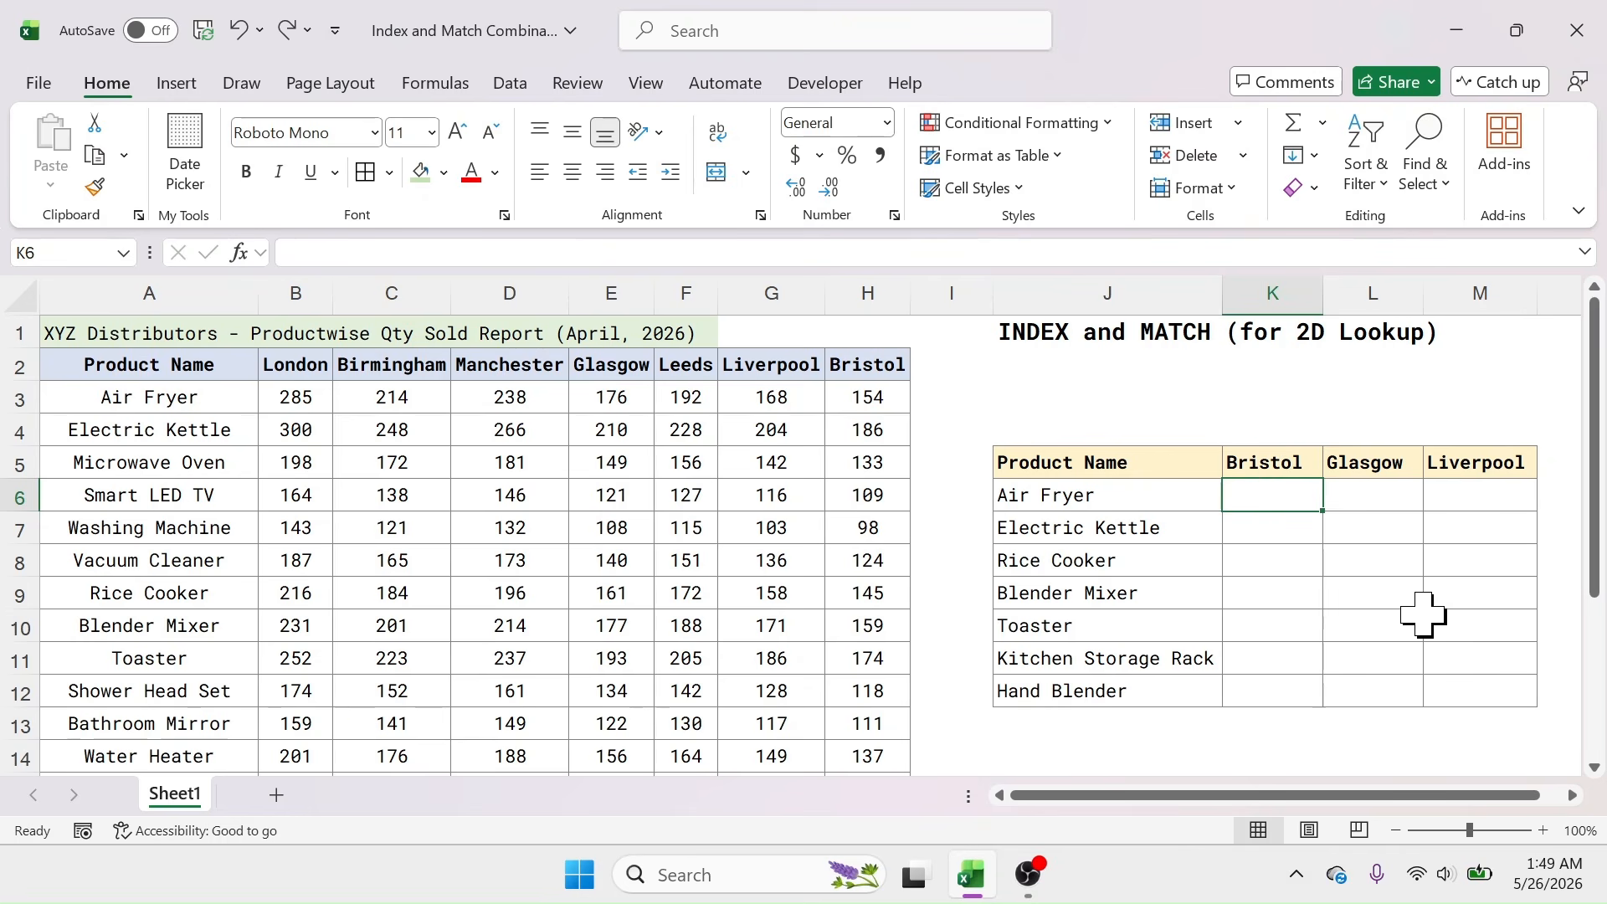
Step: Begin K6's formula as =INDEX($B$3:$H$17, followed by a nested MATCH(
text(=INDE)
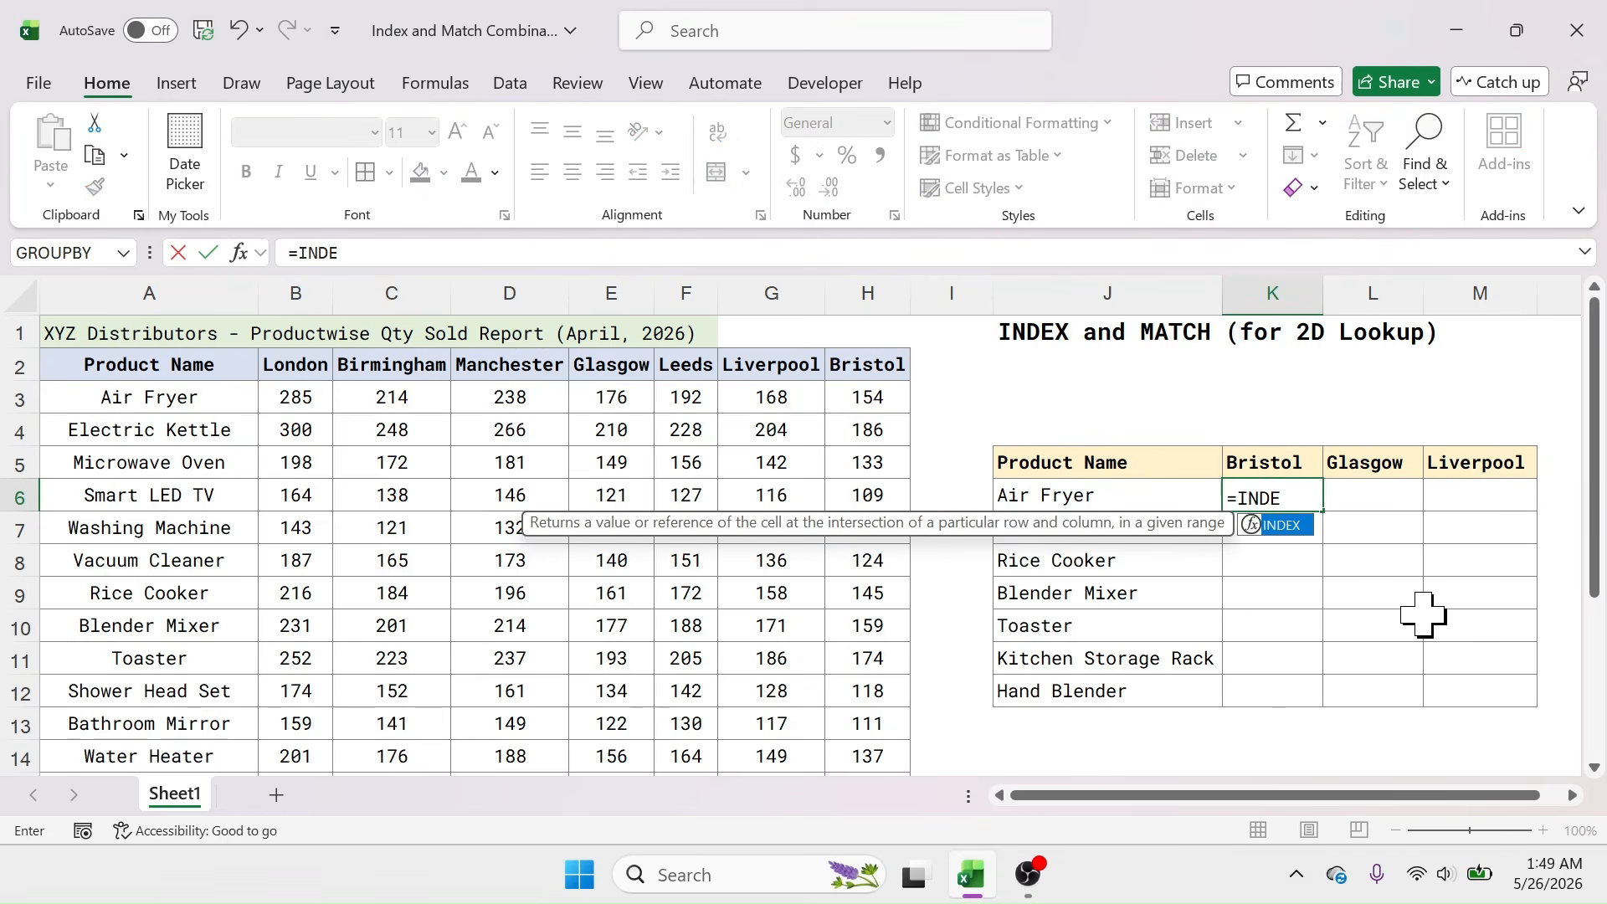
text(X()
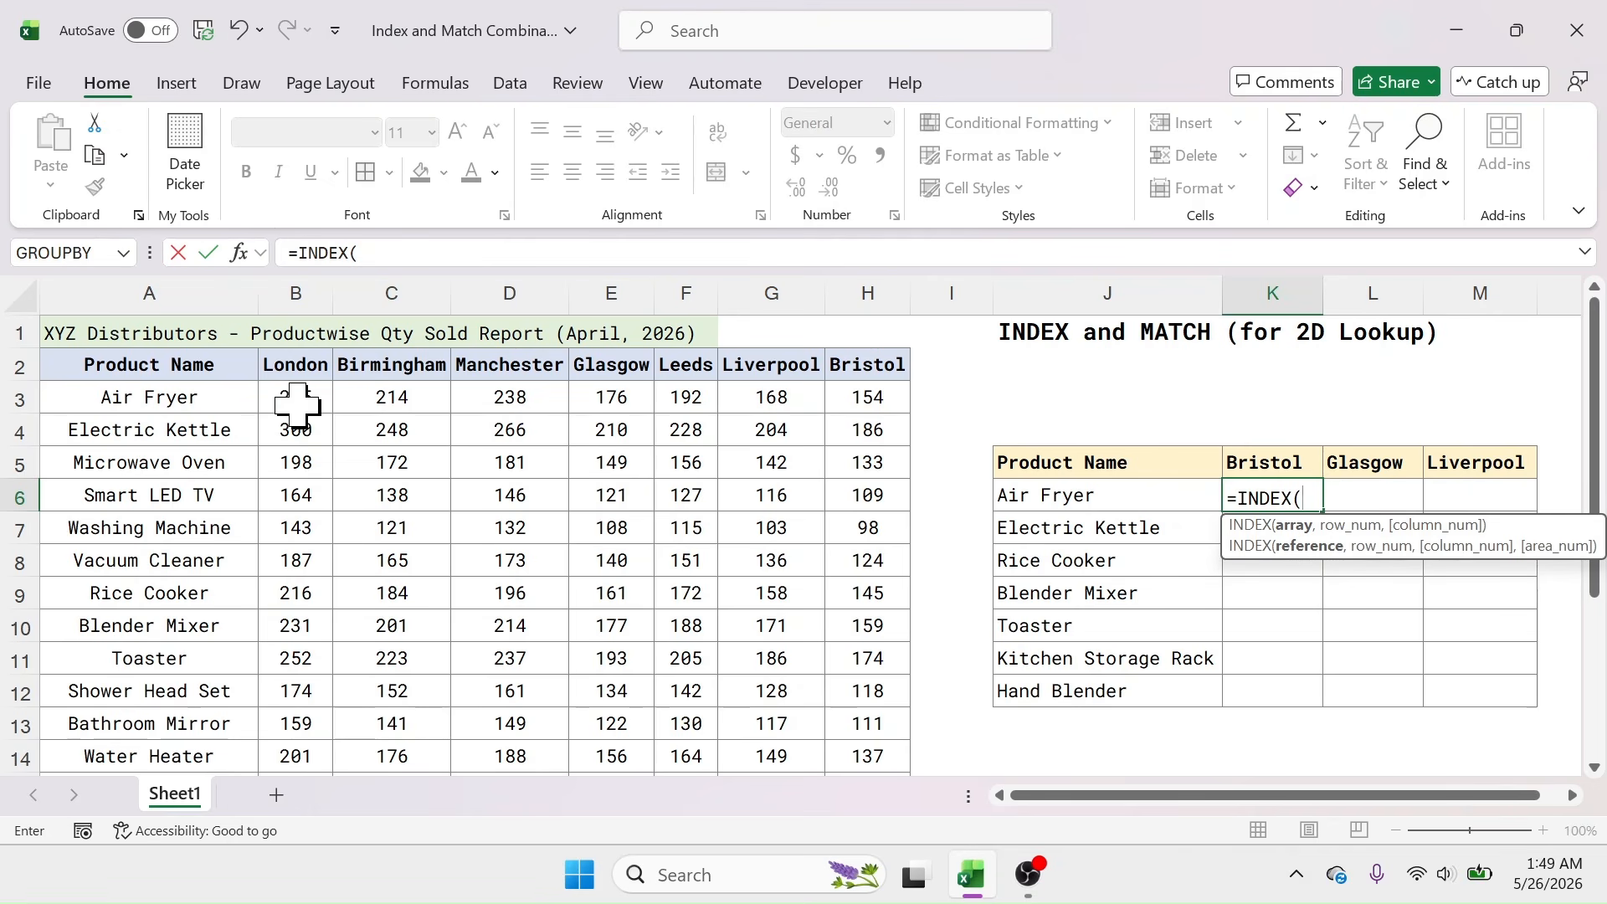
drag(297, 405, 860, 832)
scroll(1176, 513, up, 2)
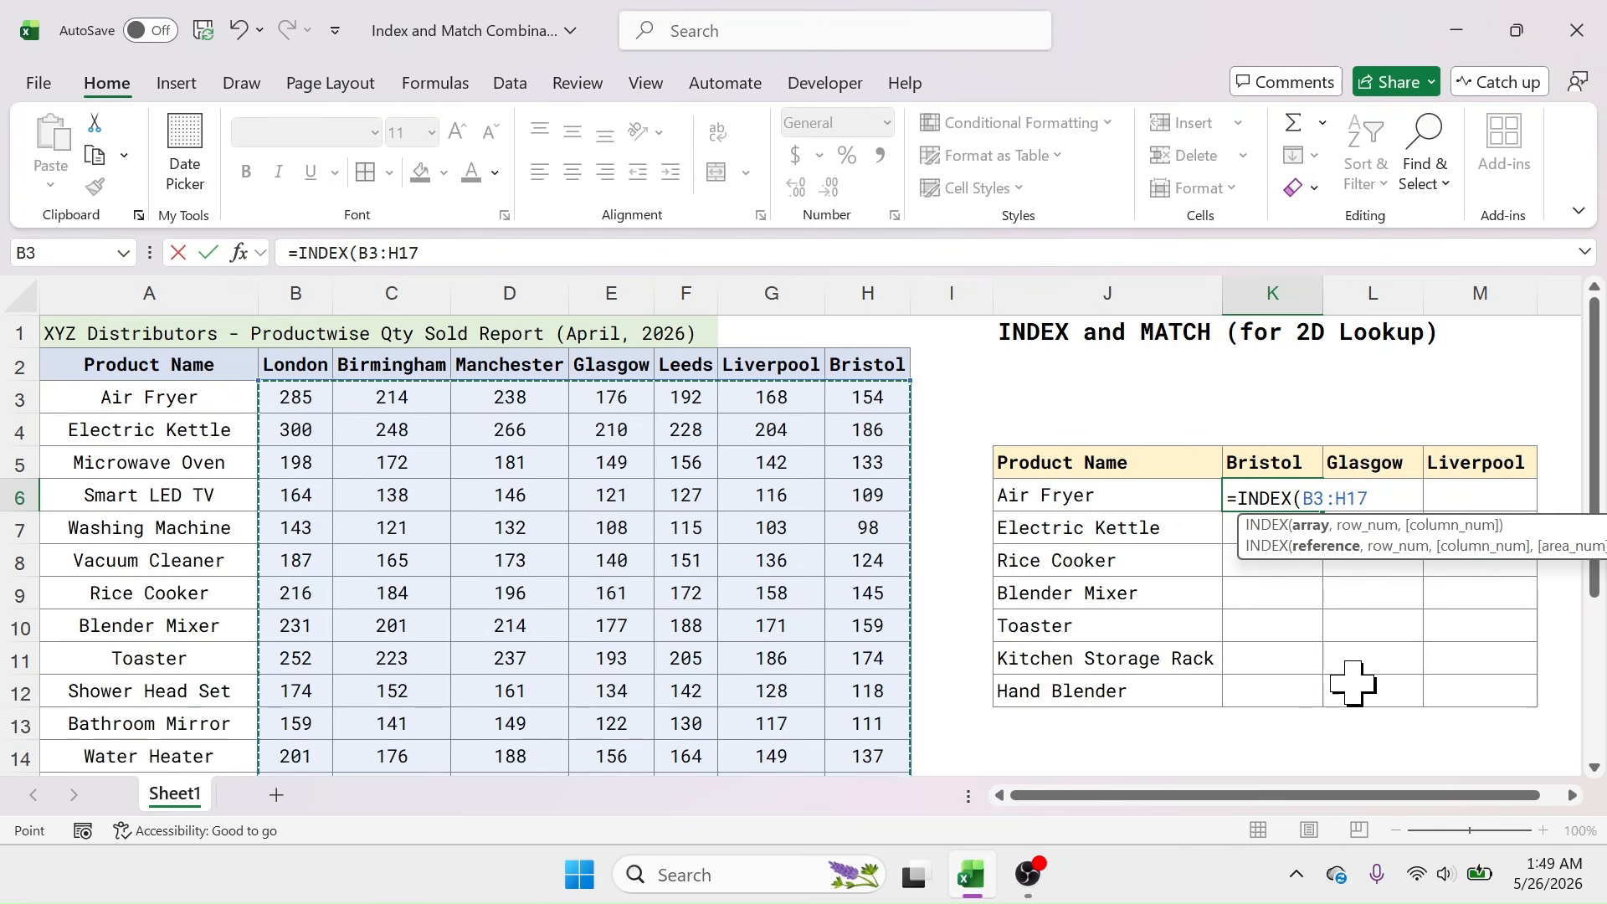
key(F4)
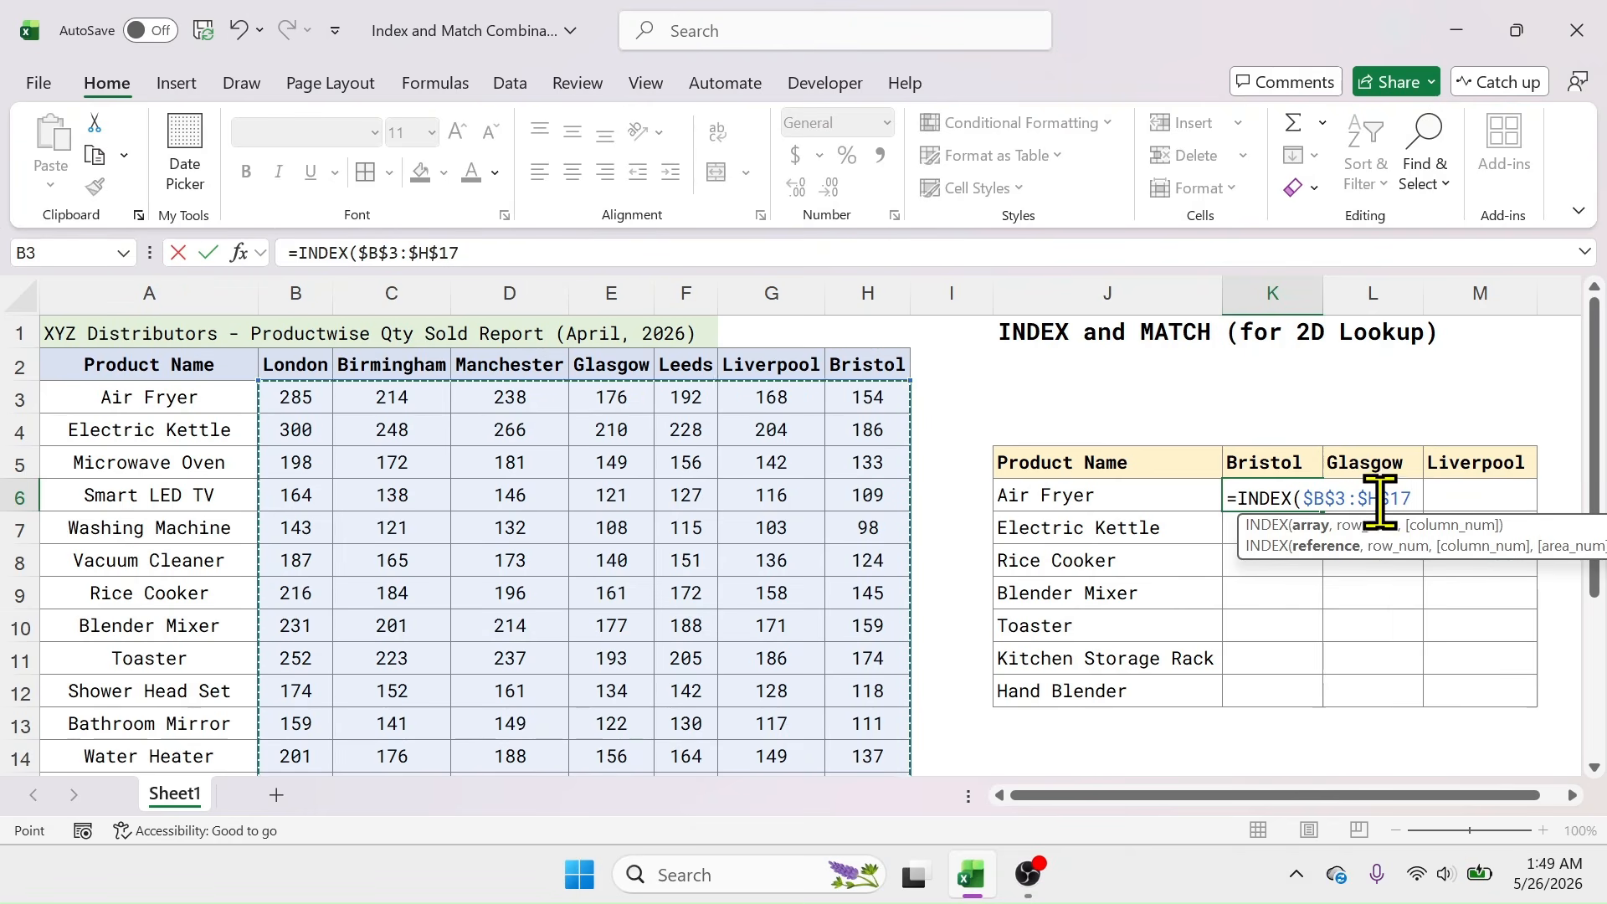
text(,)
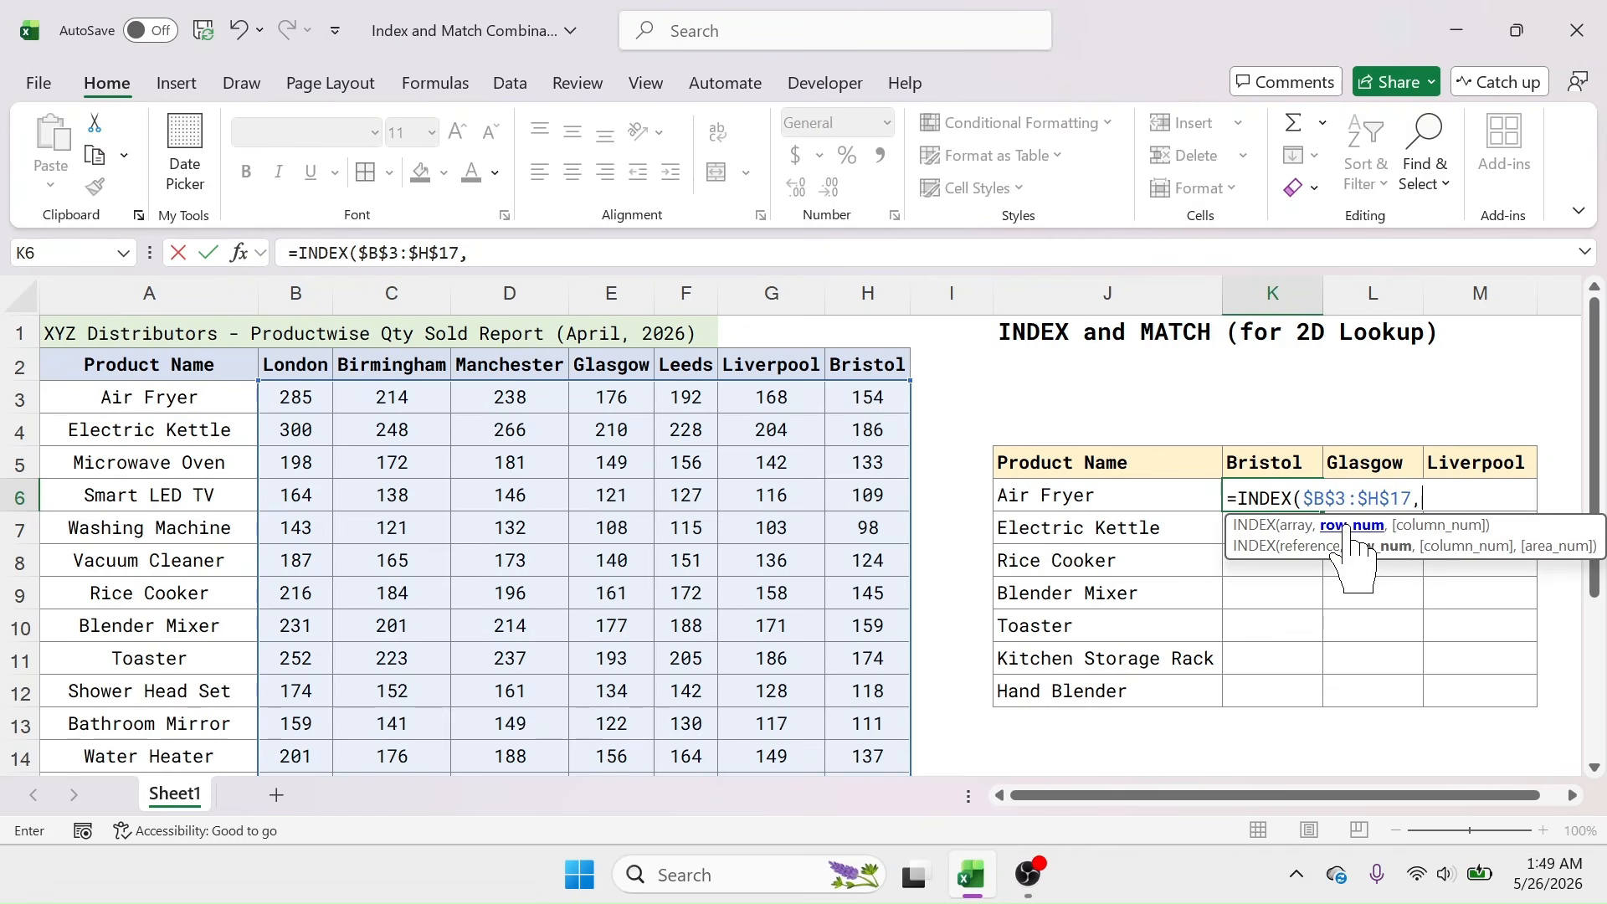
text(MAT)
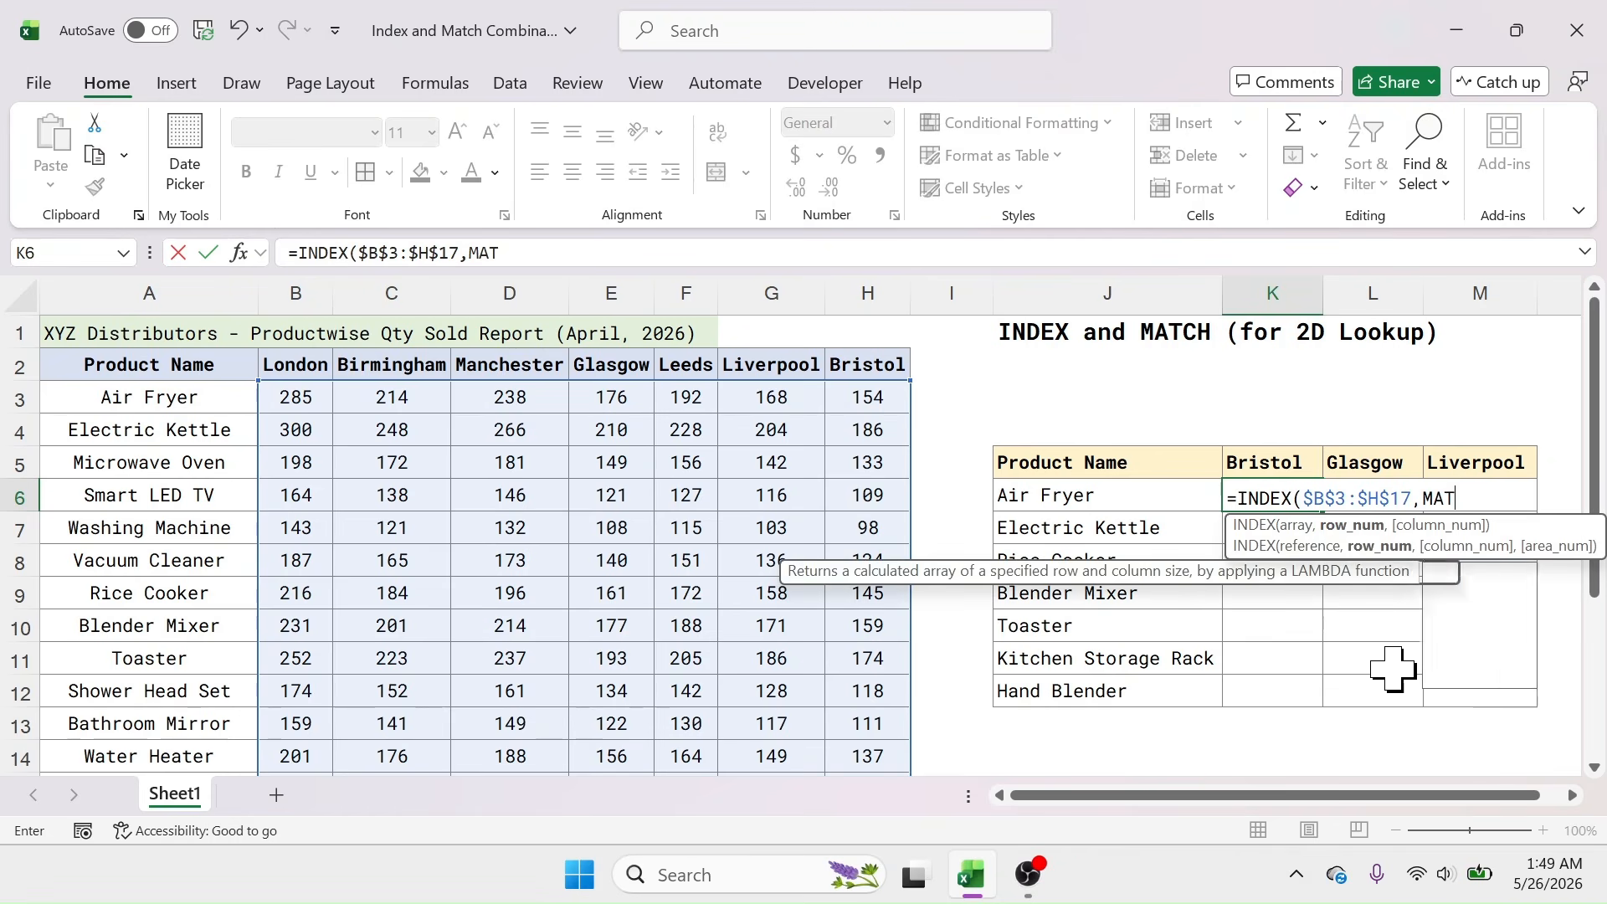
text(CH()
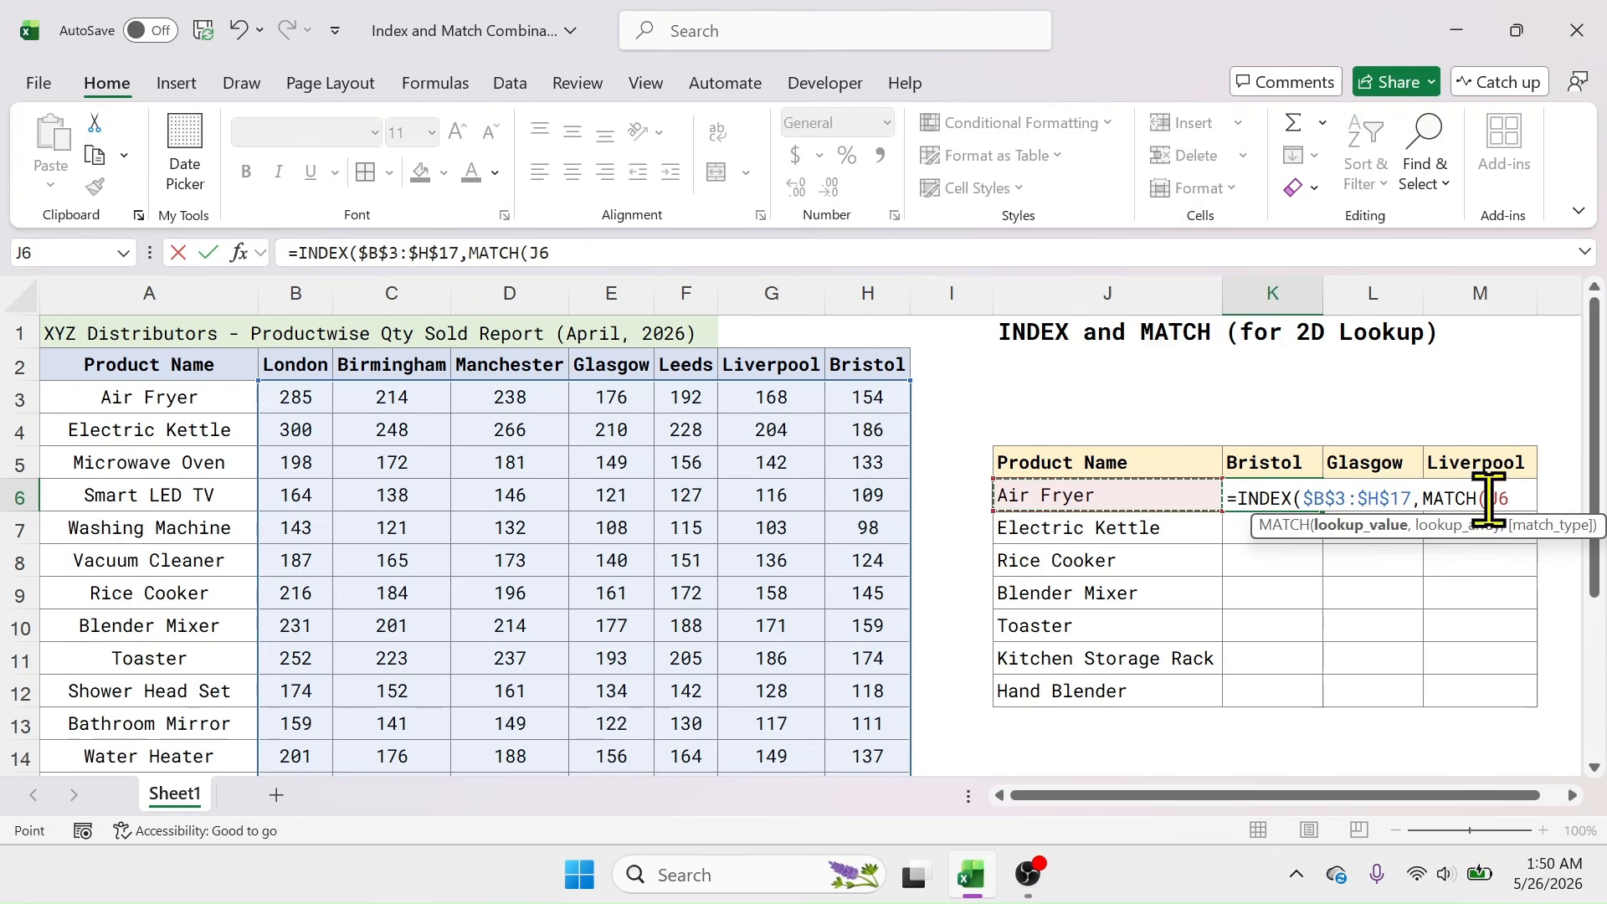
Step: Add MATCH($J6,$A$3:$A$17,0) as the INDEX row argument in K6
key(F4)
key(F4)
key(F4)
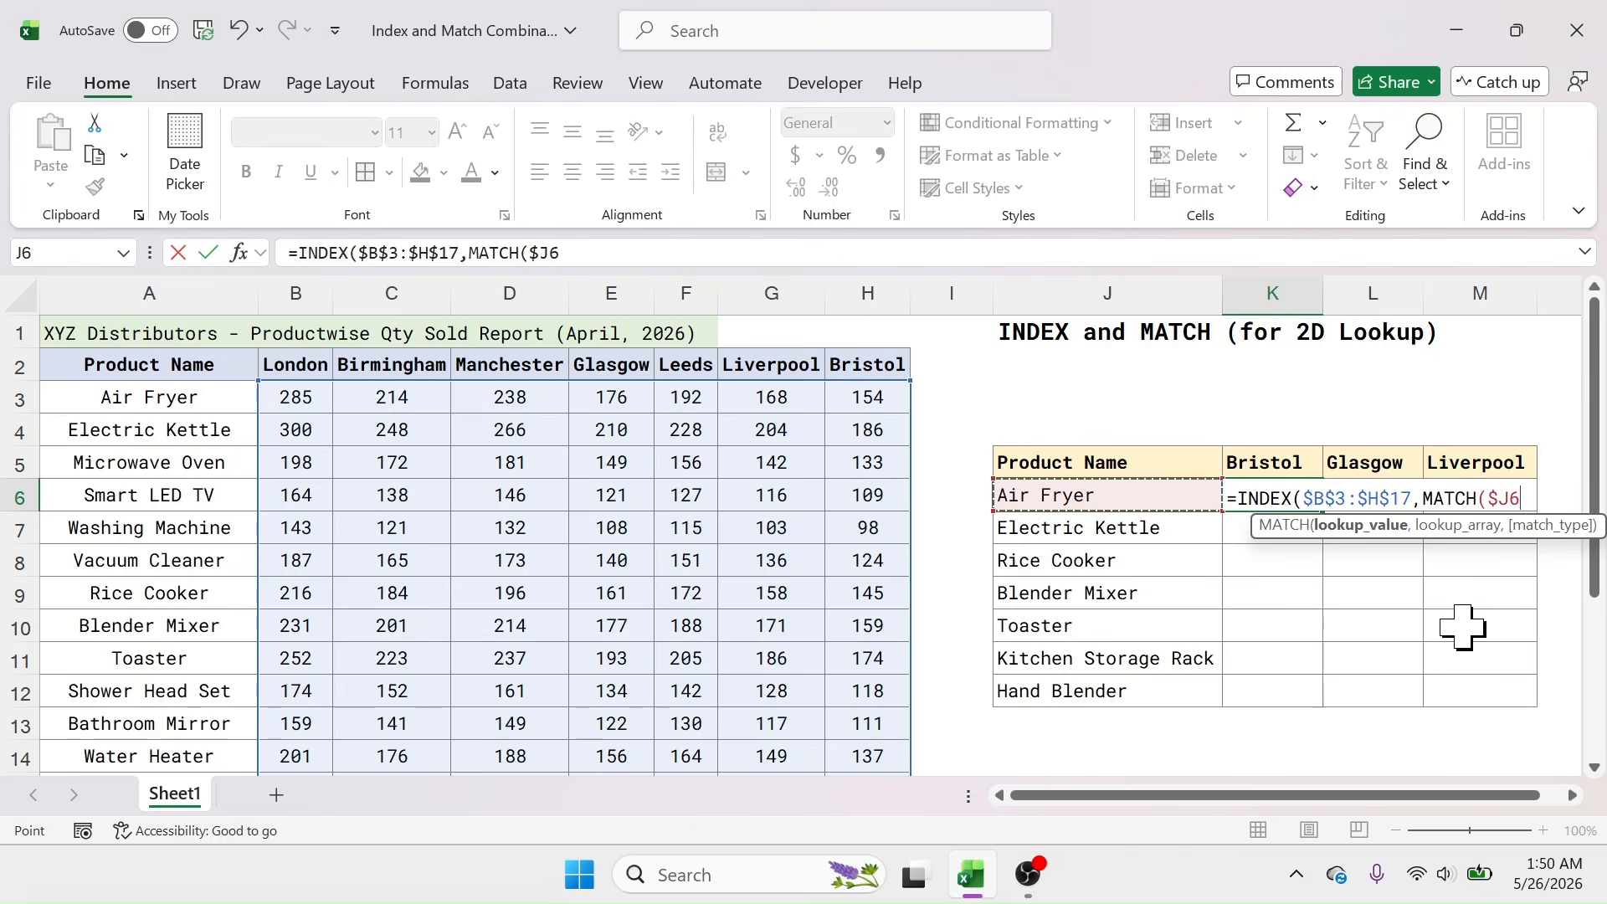
text(,)
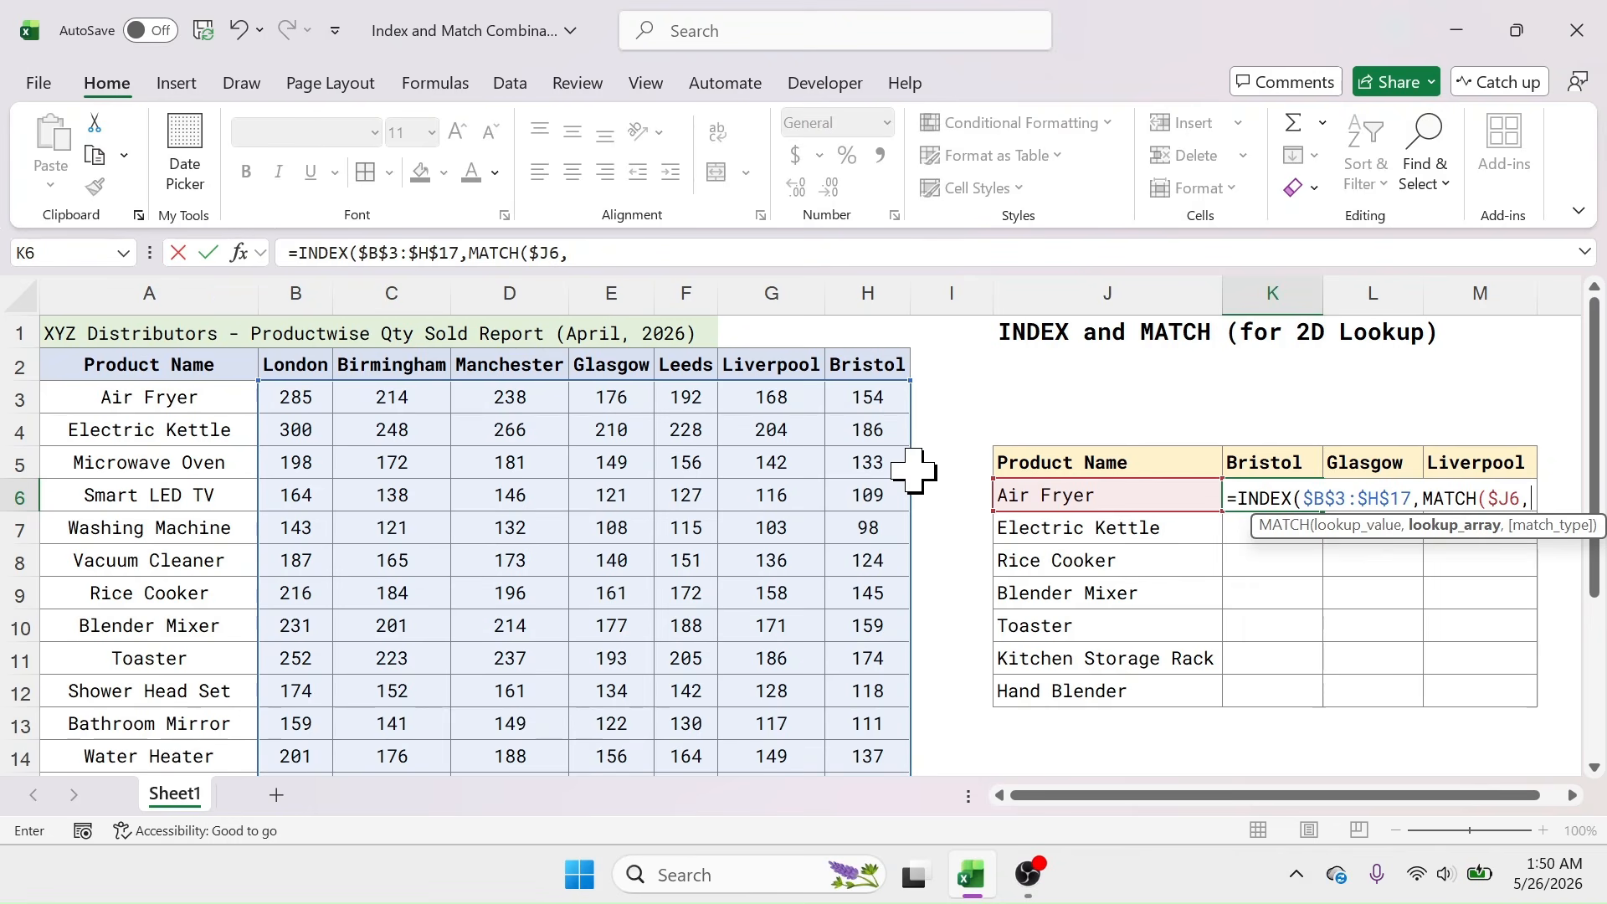
drag(173, 397, 226, 728)
scroll(226, 587, up, 2)
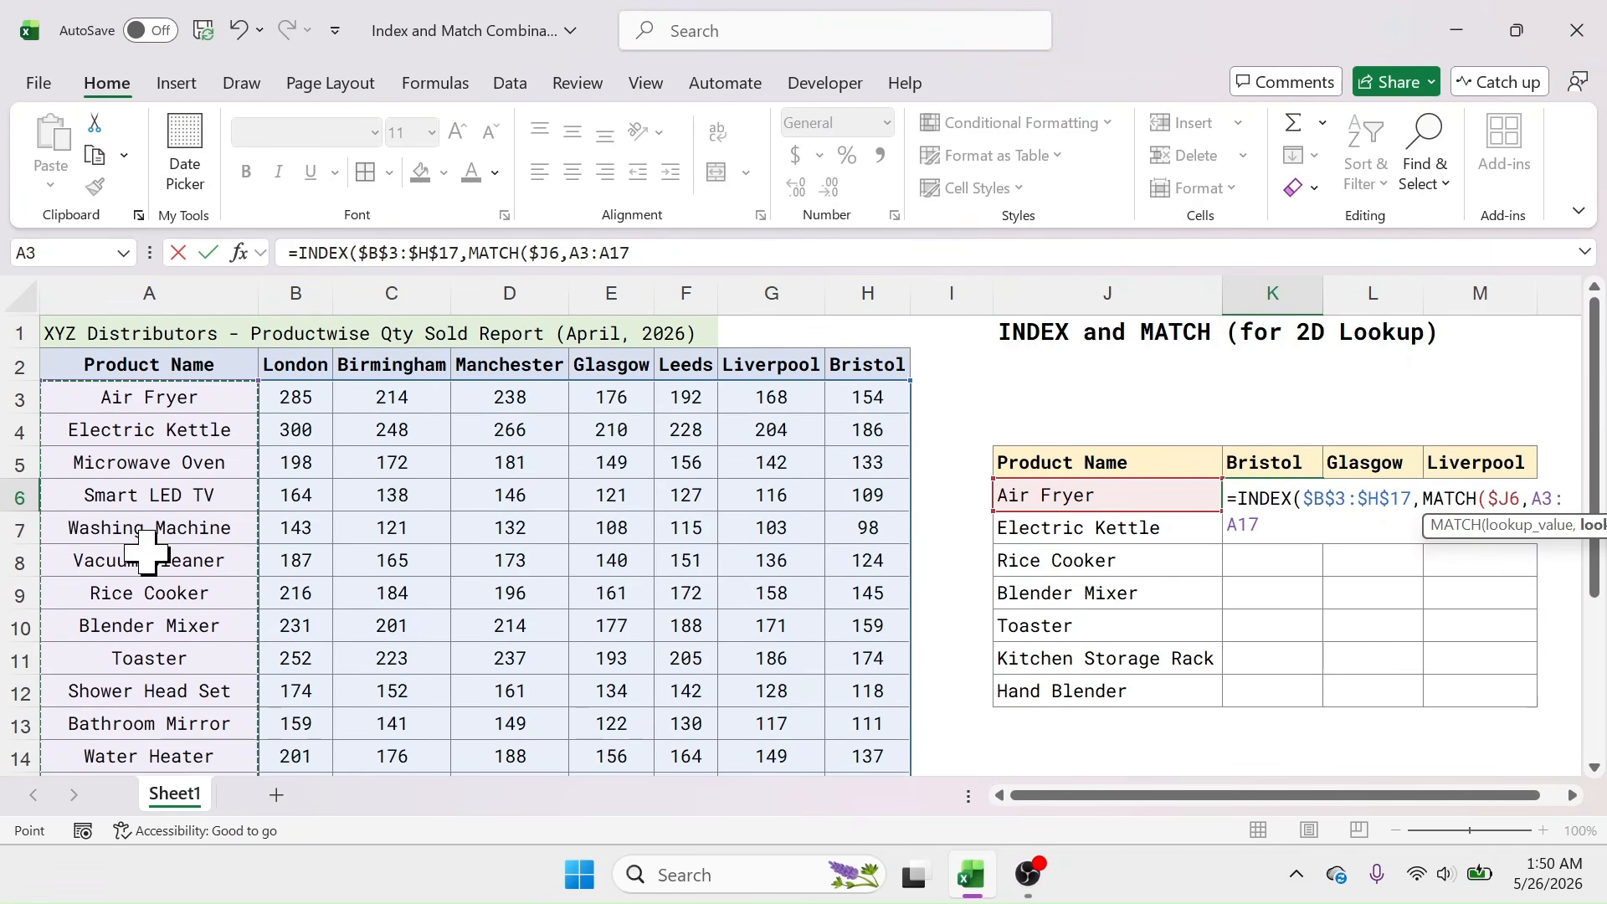
key(F4)
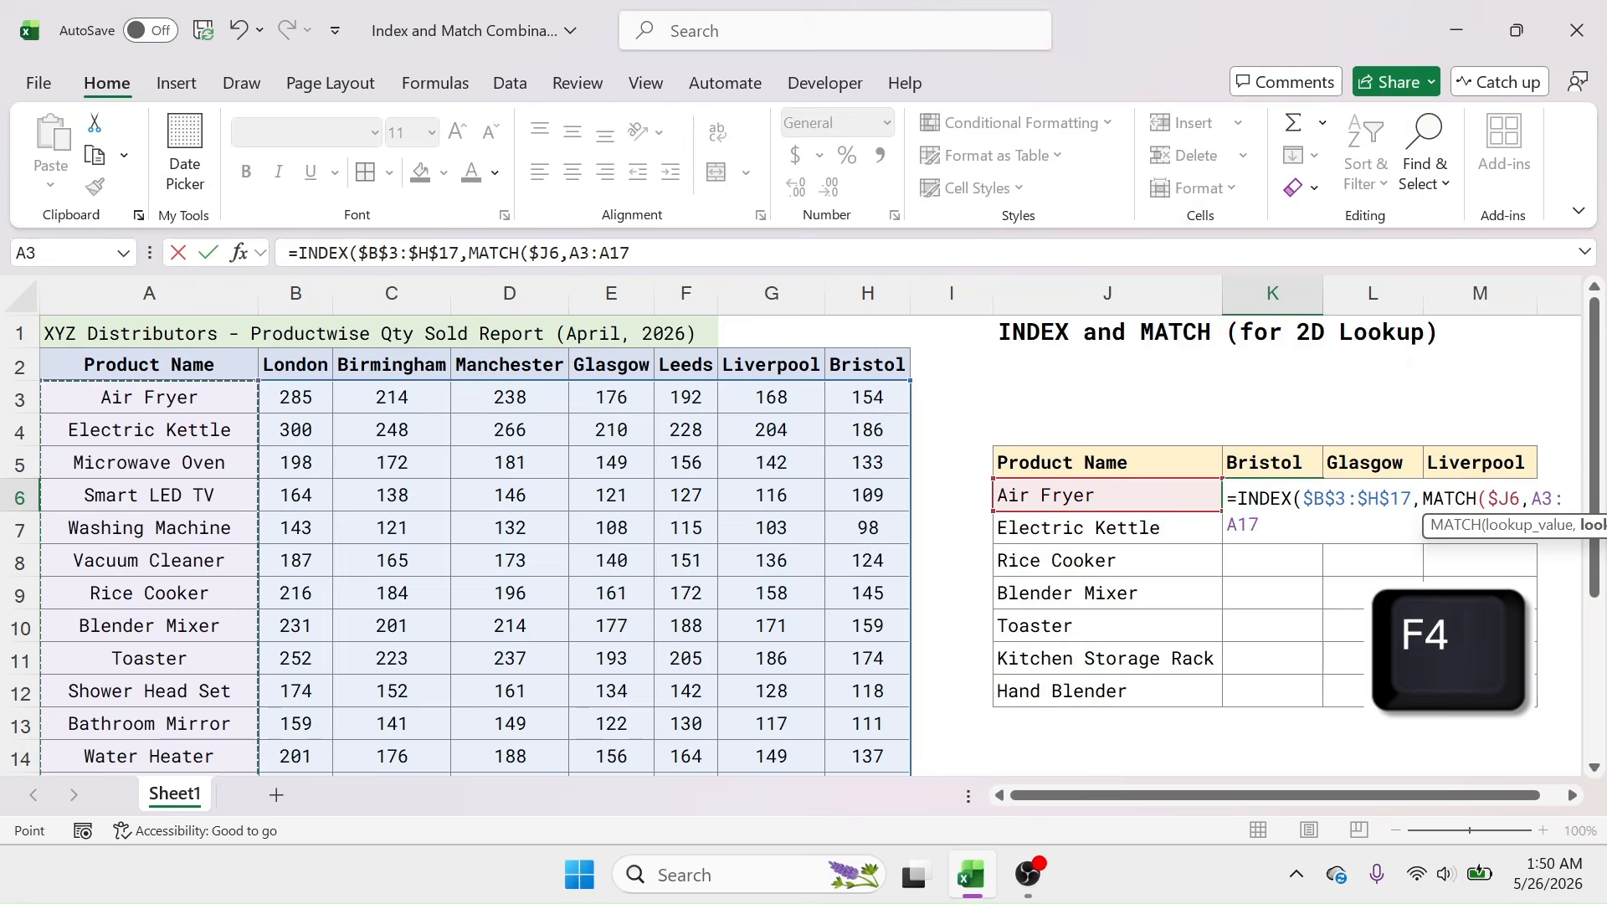
text(,)
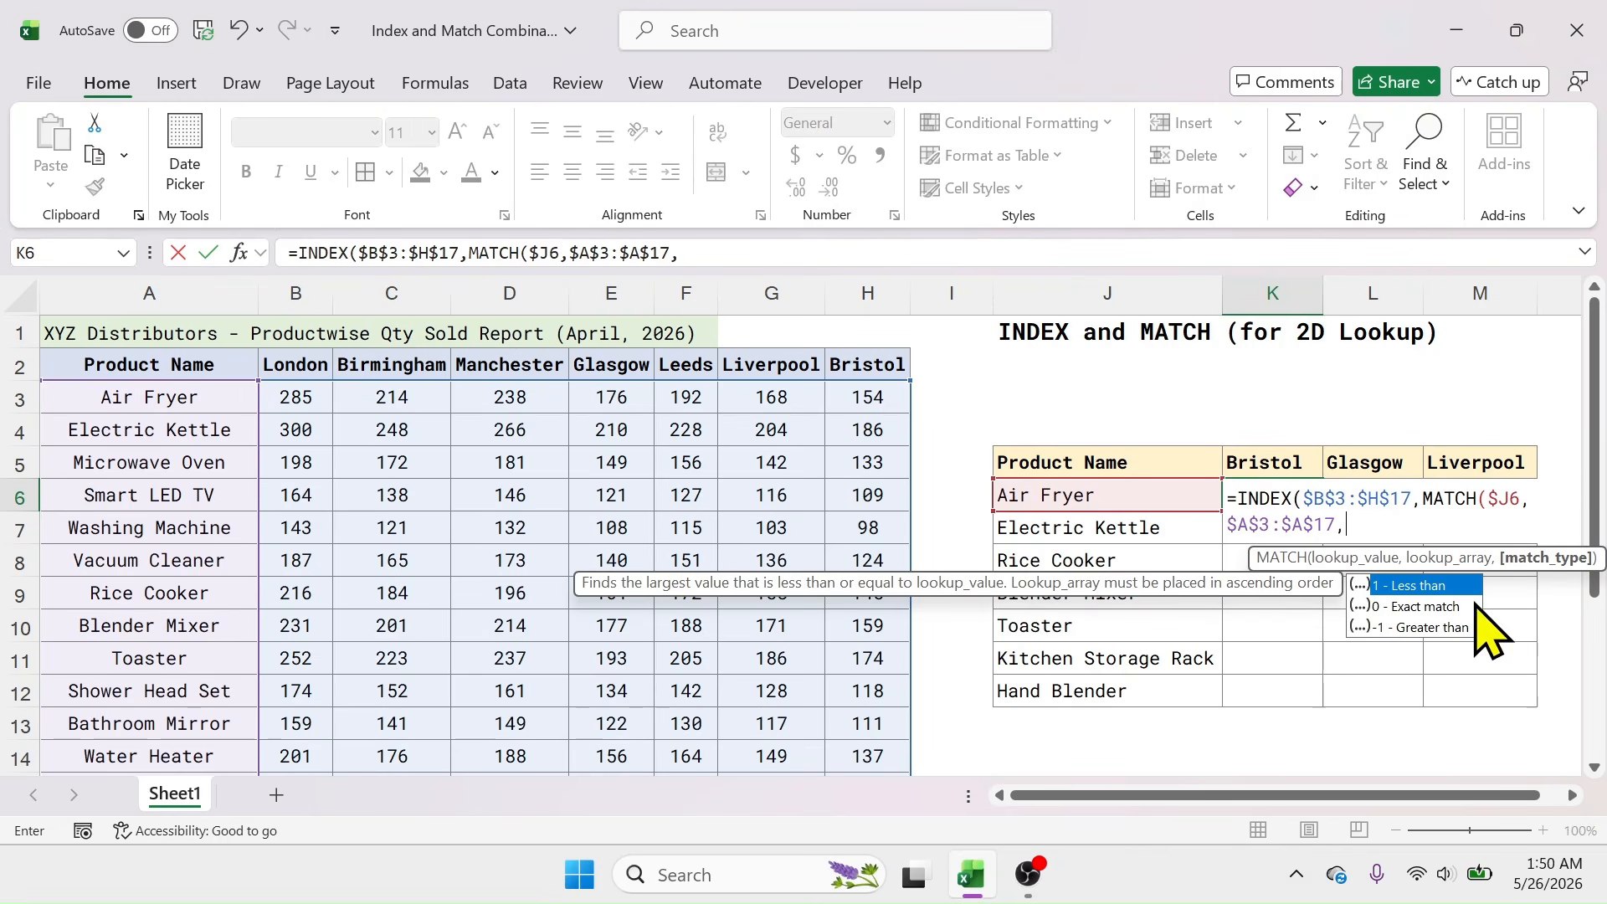
click(1418, 610)
double_click(1415, 610)
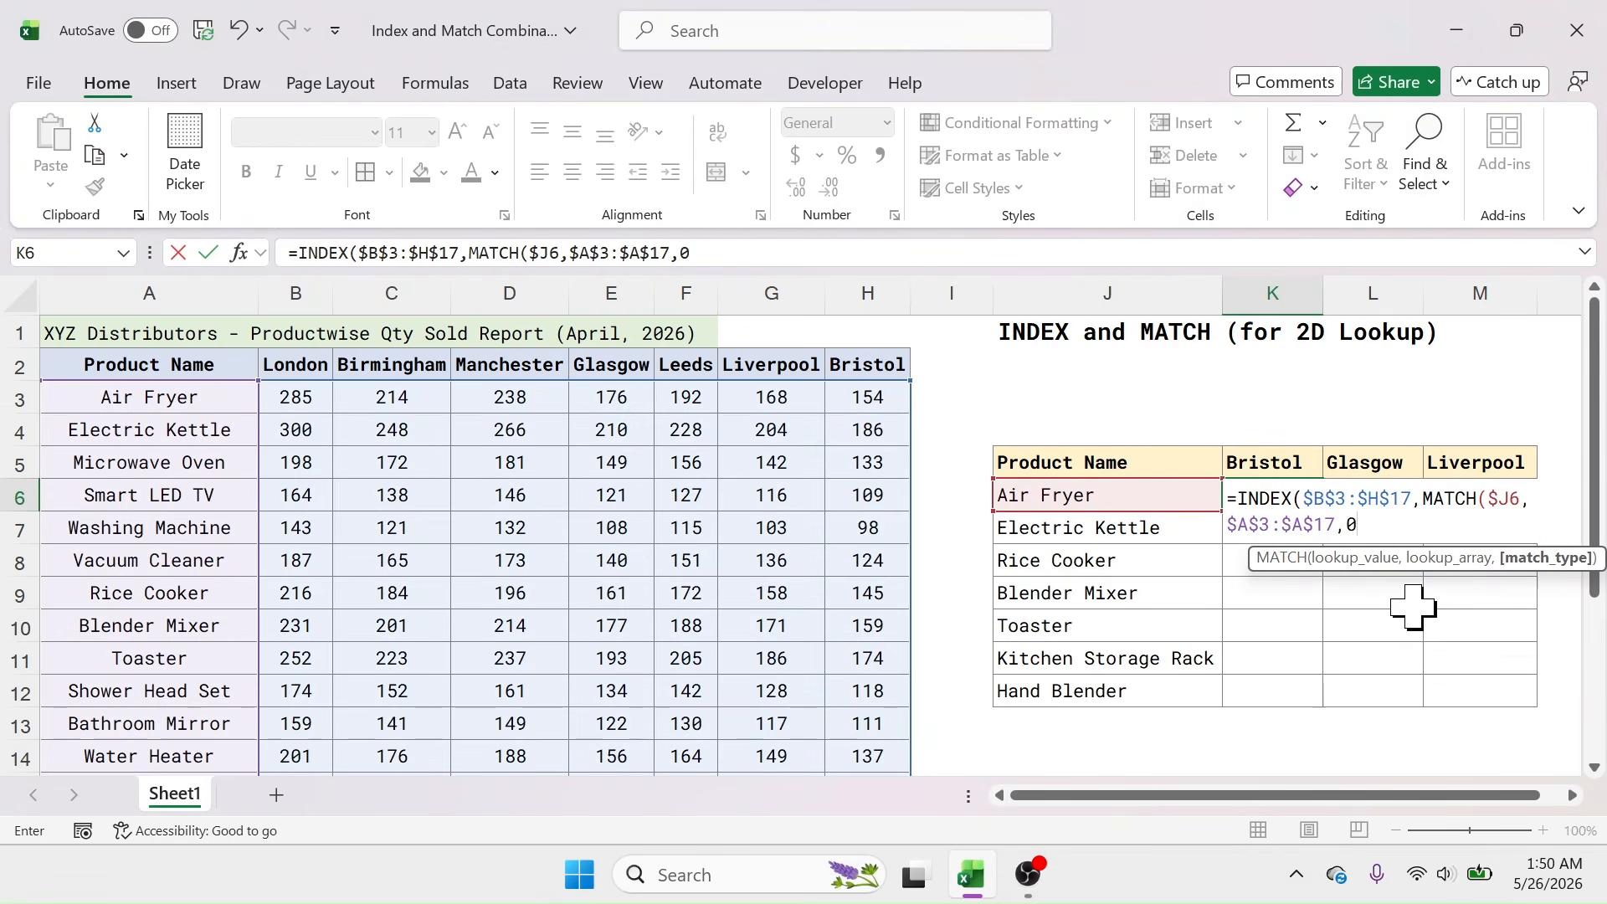
text(),)
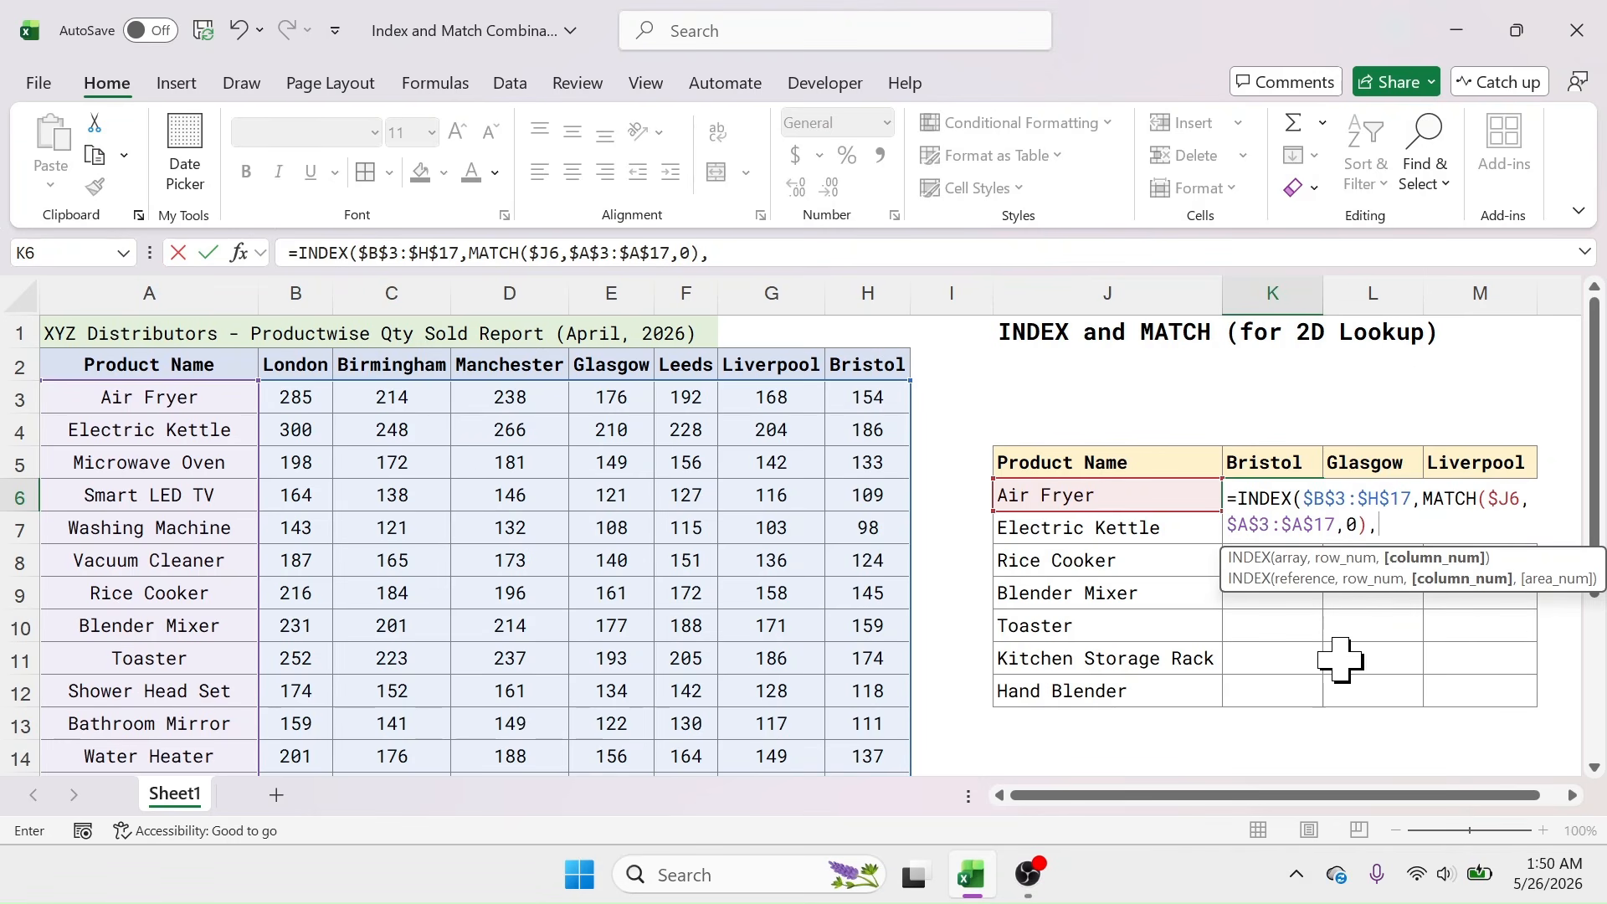
Step: Finish K6 with MATCH(K$5,$B$2:$H$2,0) as the column argument, returning 154
text(MATCH)
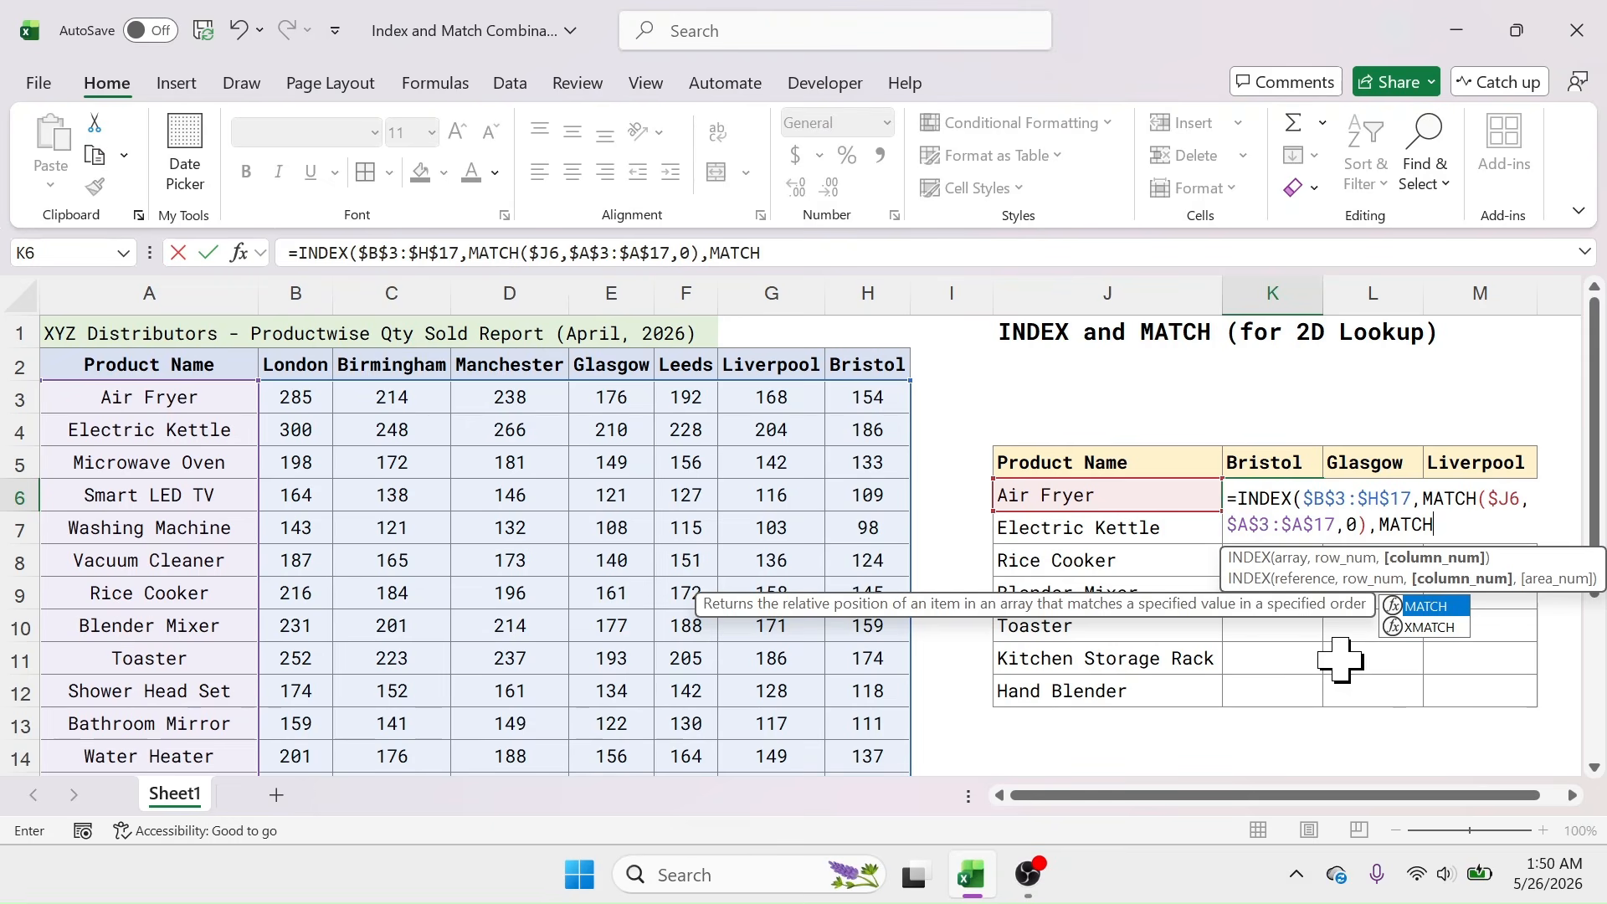
text(()
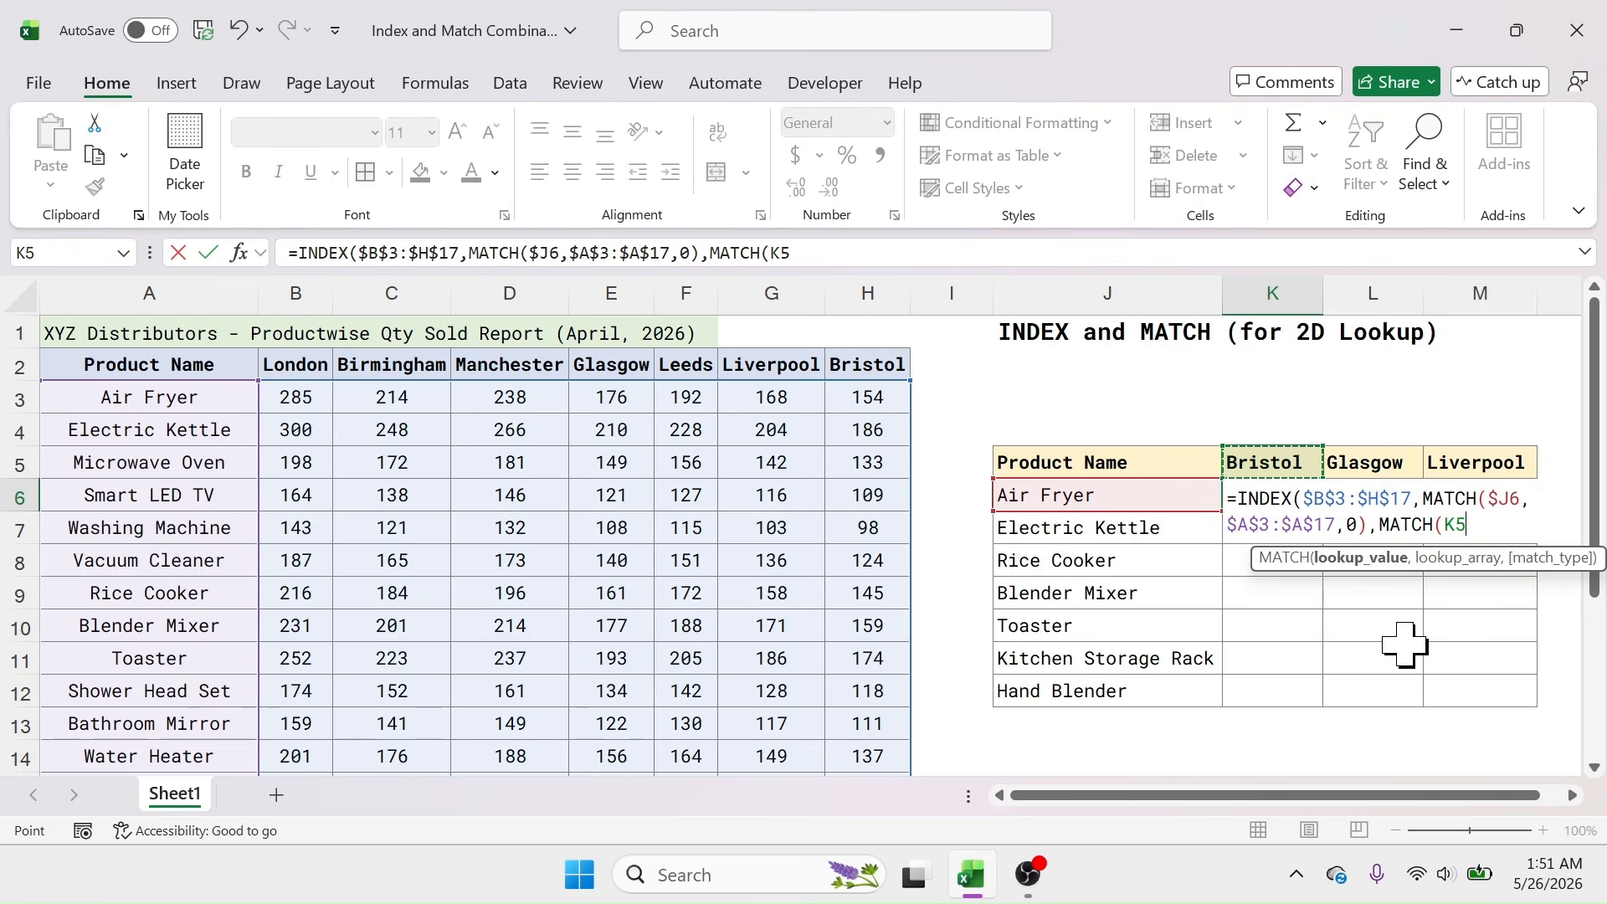
key(F4)
key(F4)
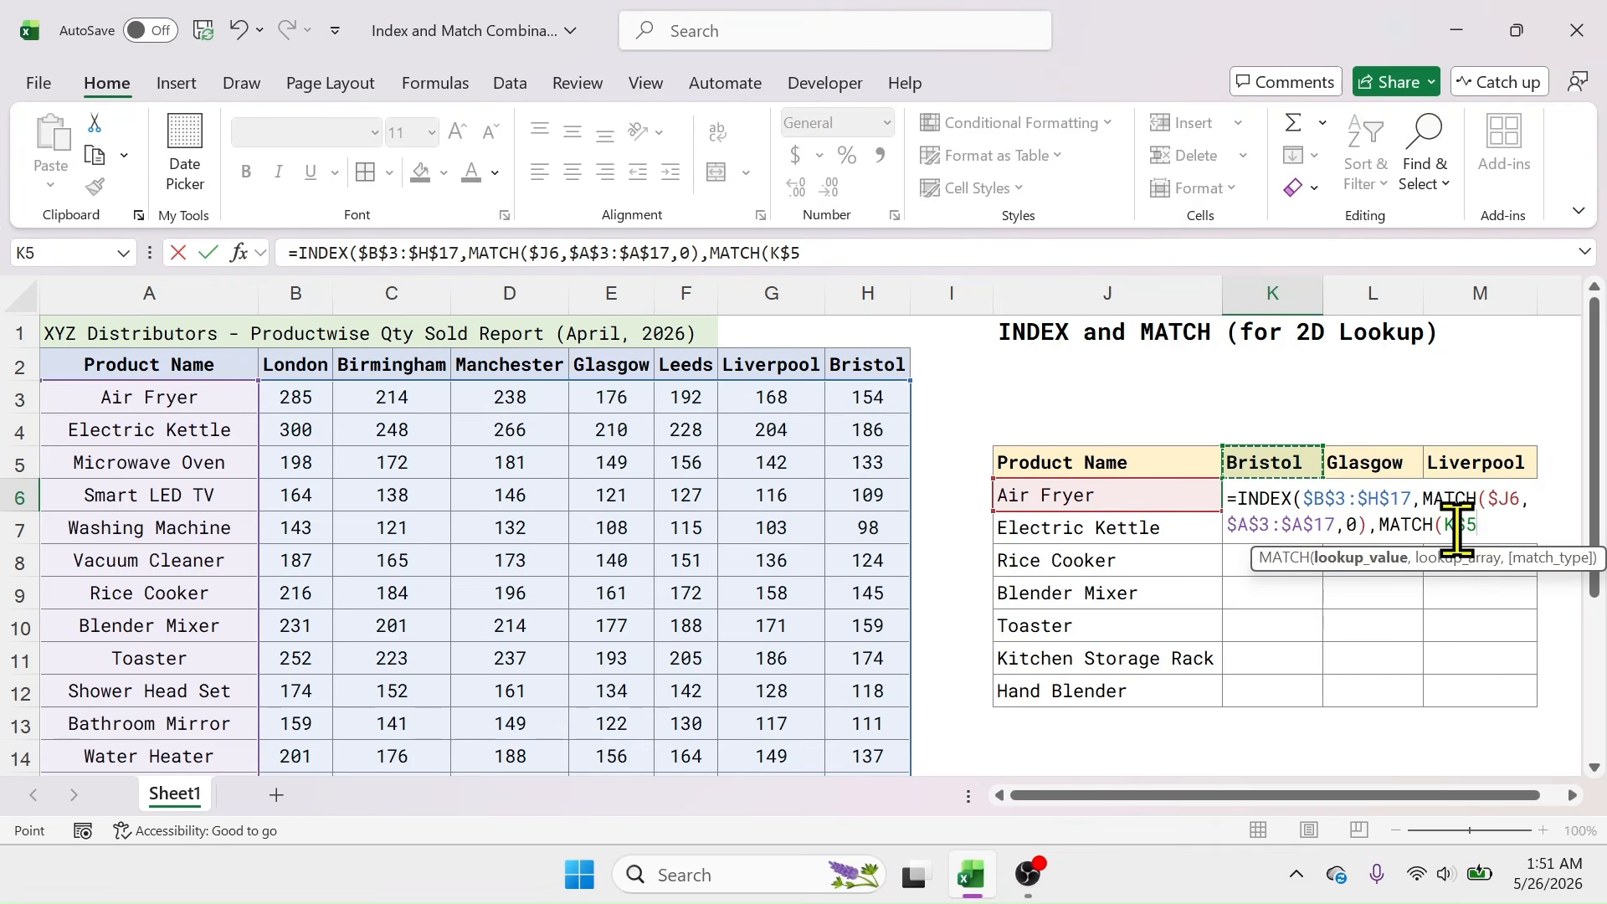
text(,)
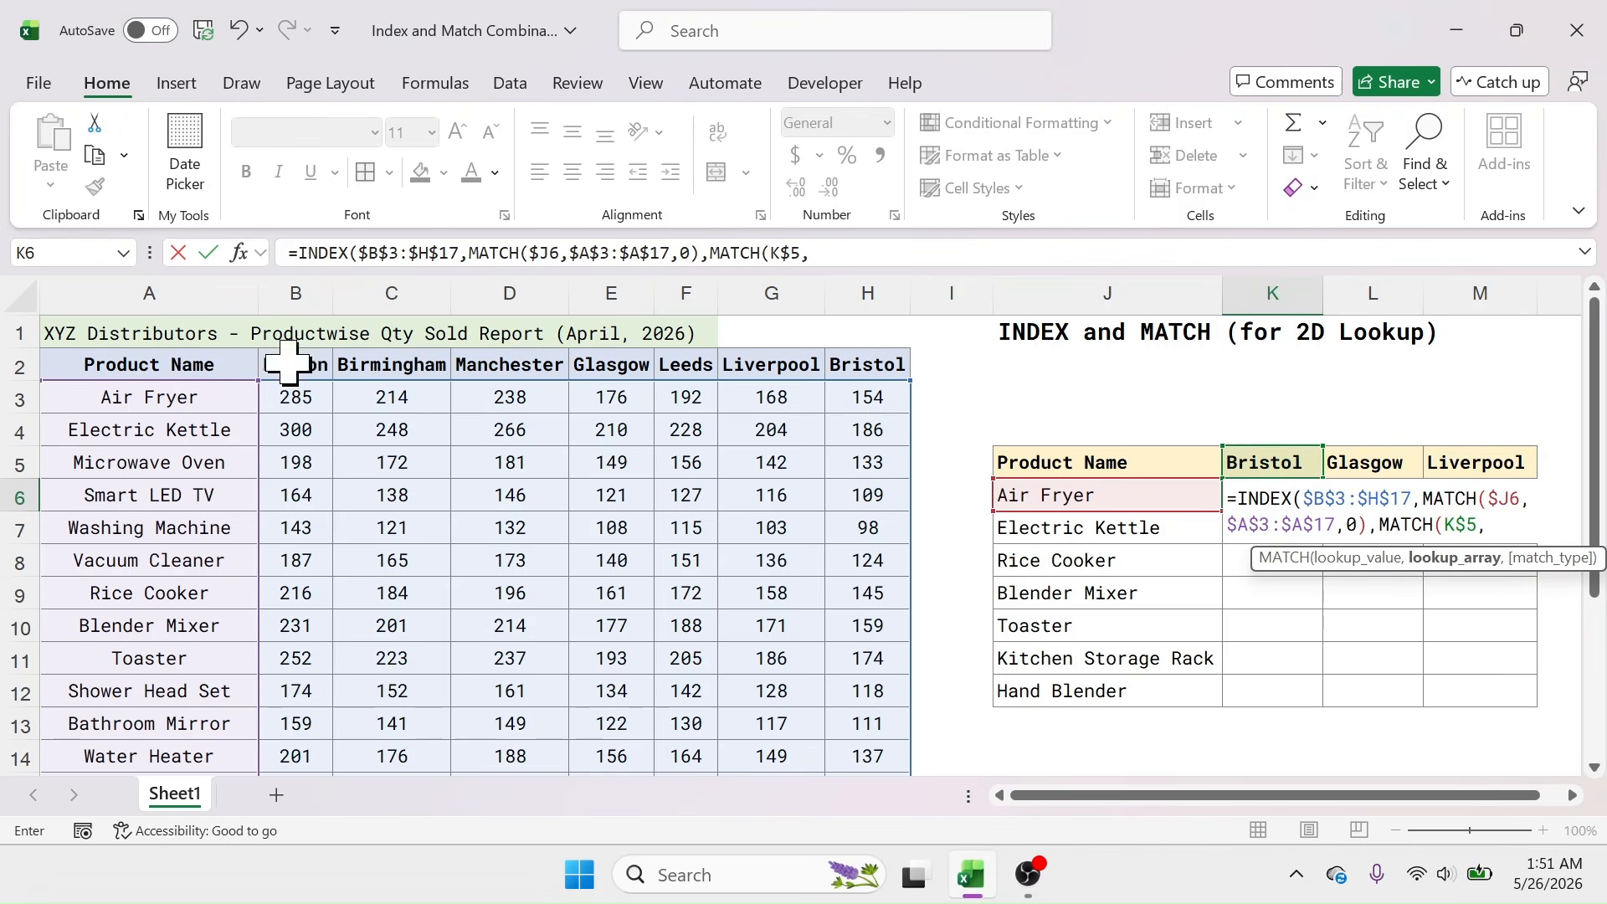
drag(315, 362, 869, 362)
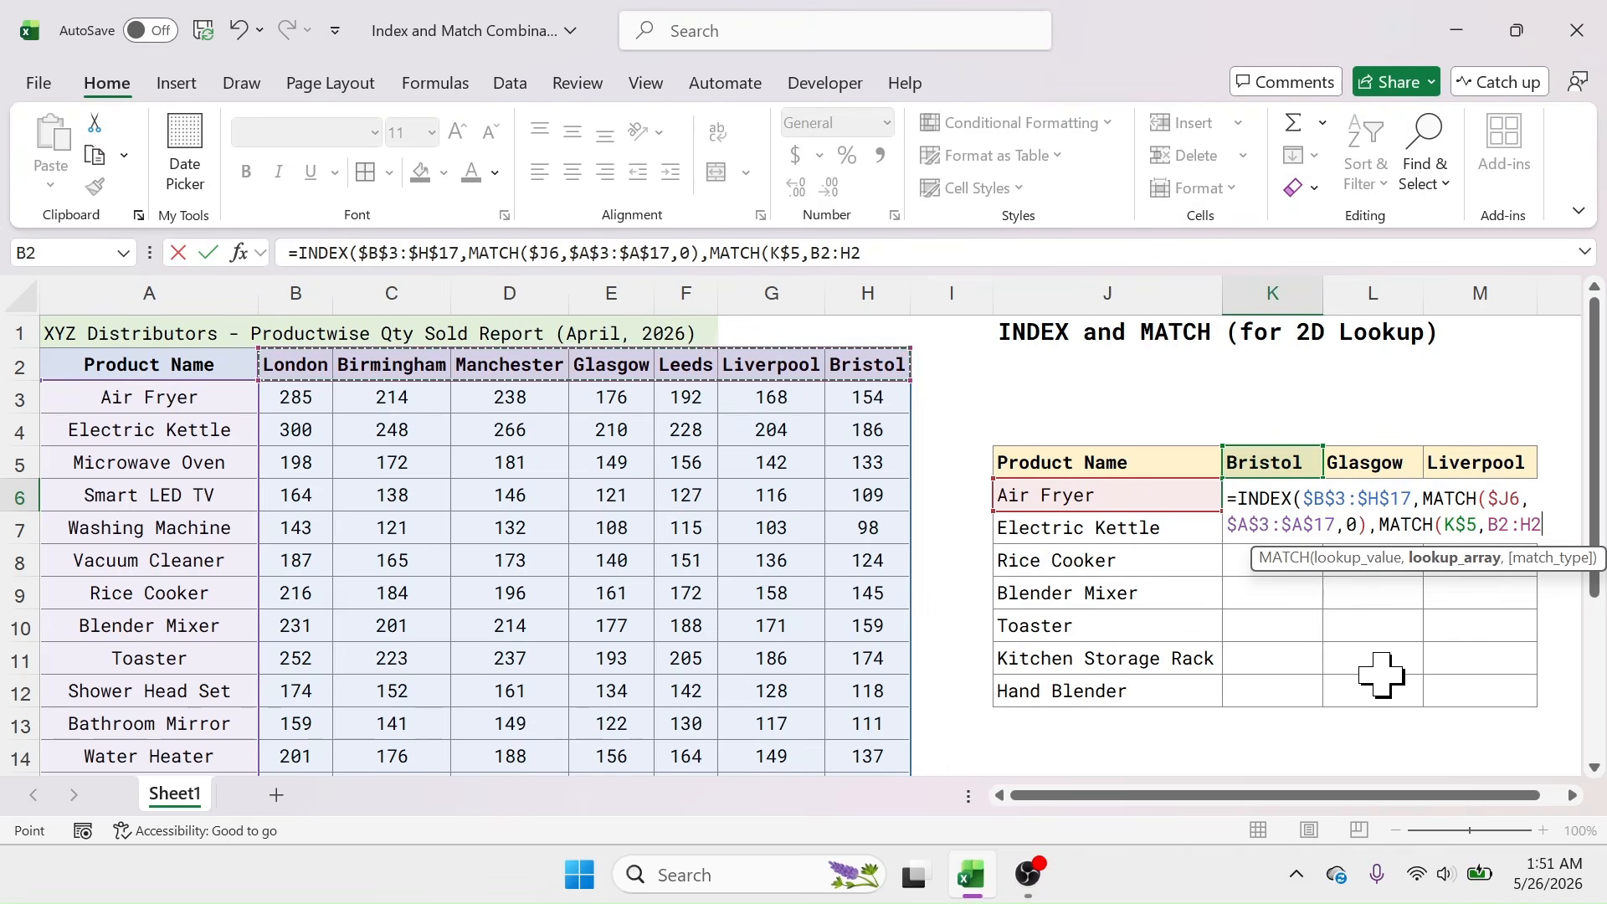
key(F4)
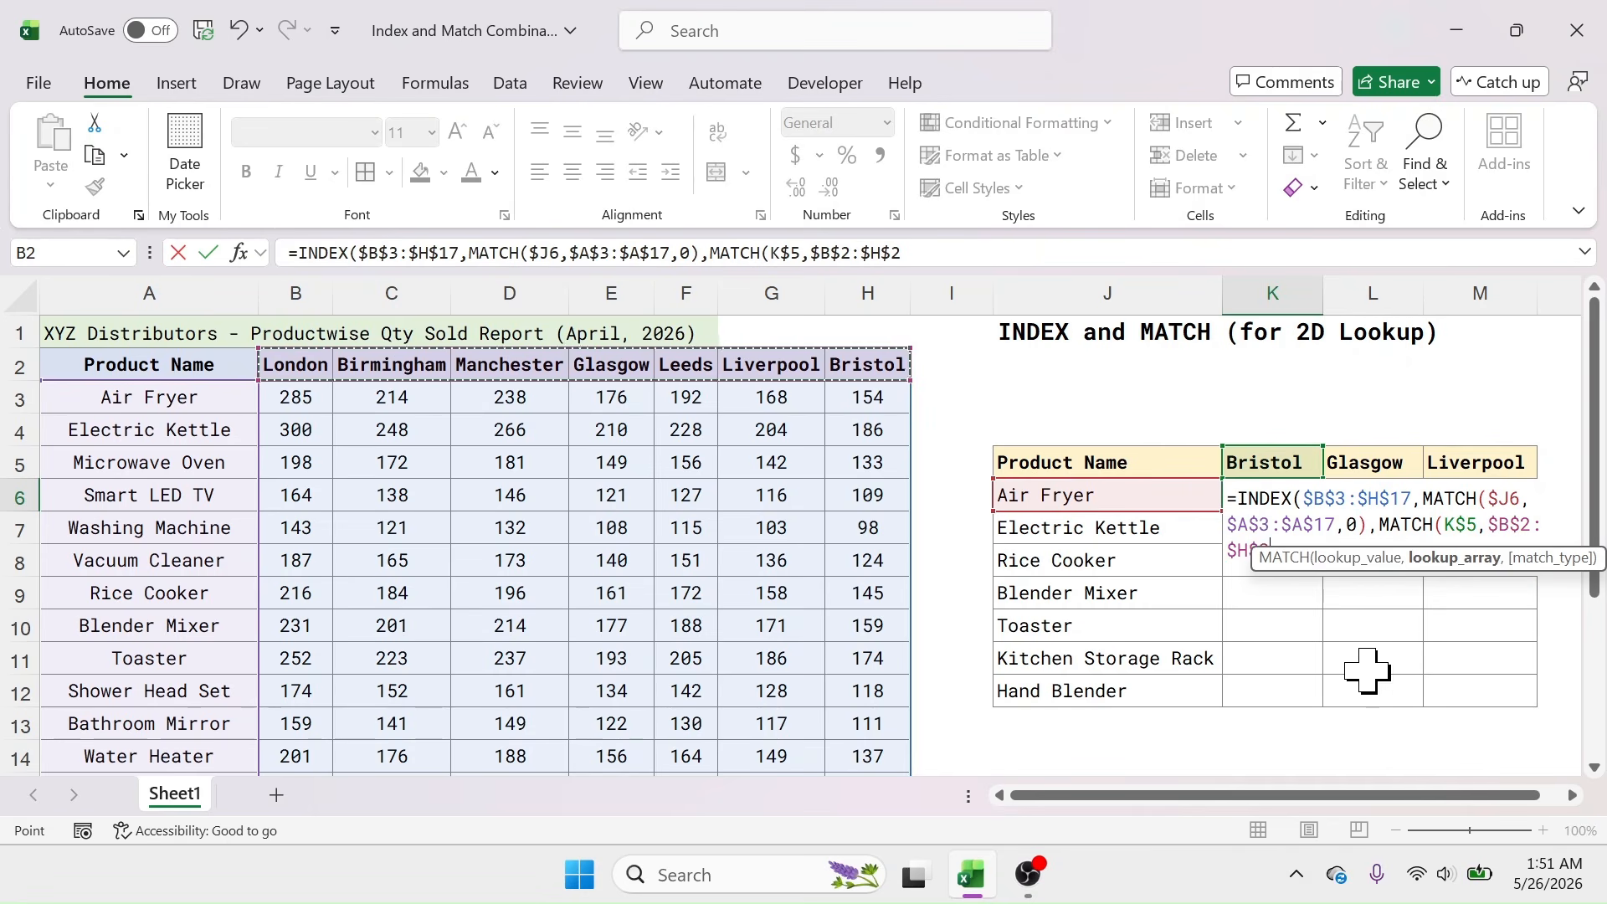
text(,)
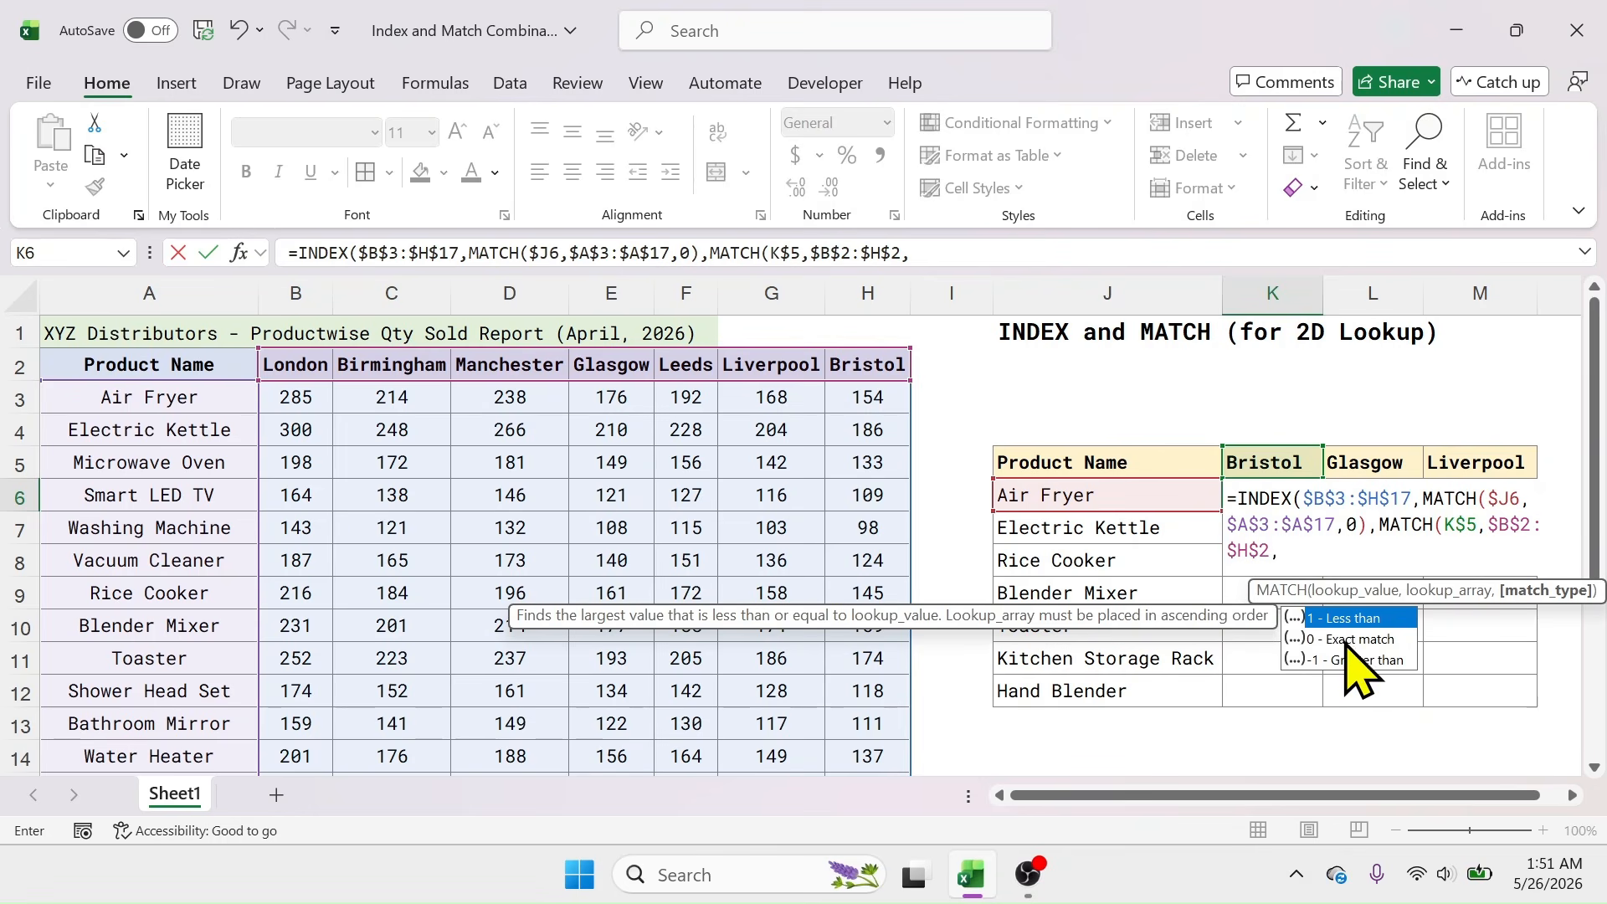
double_click(1348, 640)
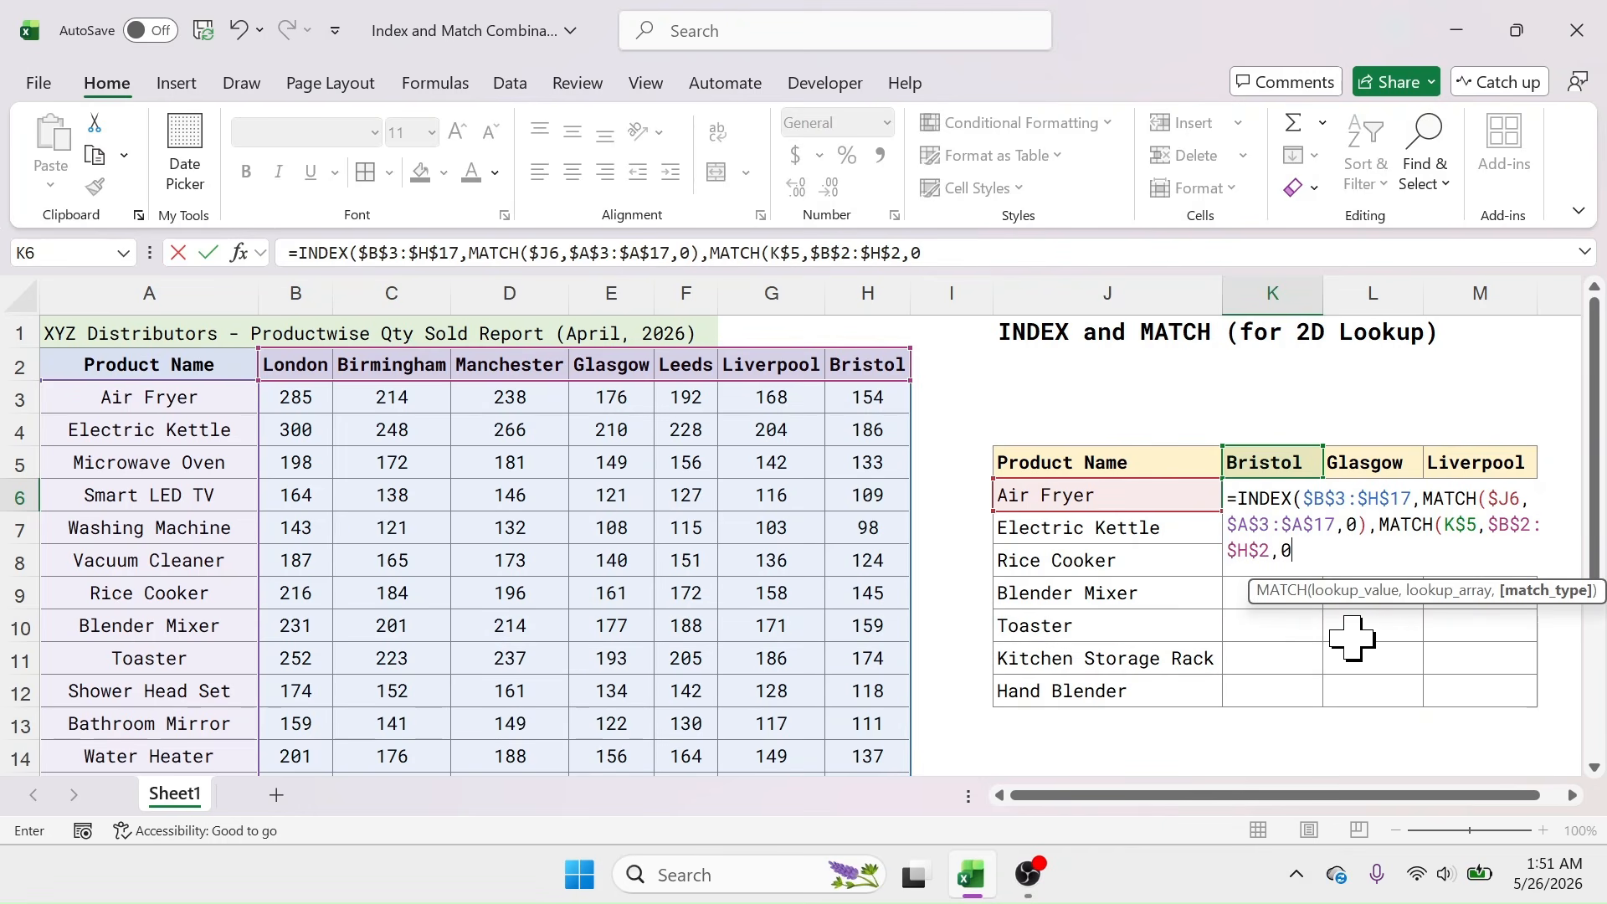
text())
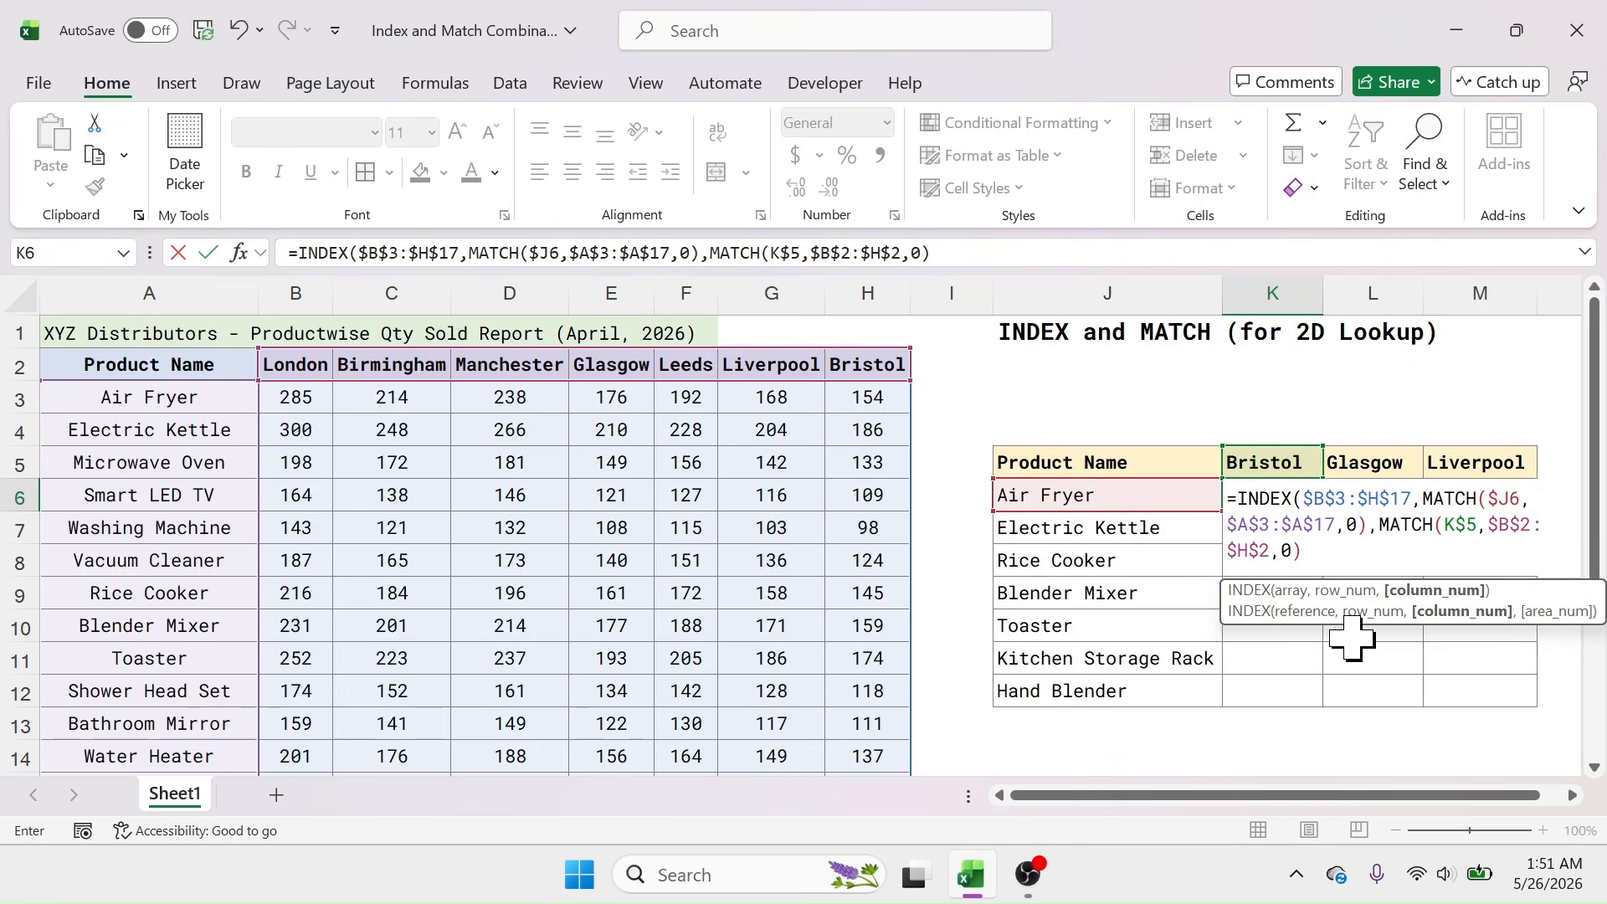
text())
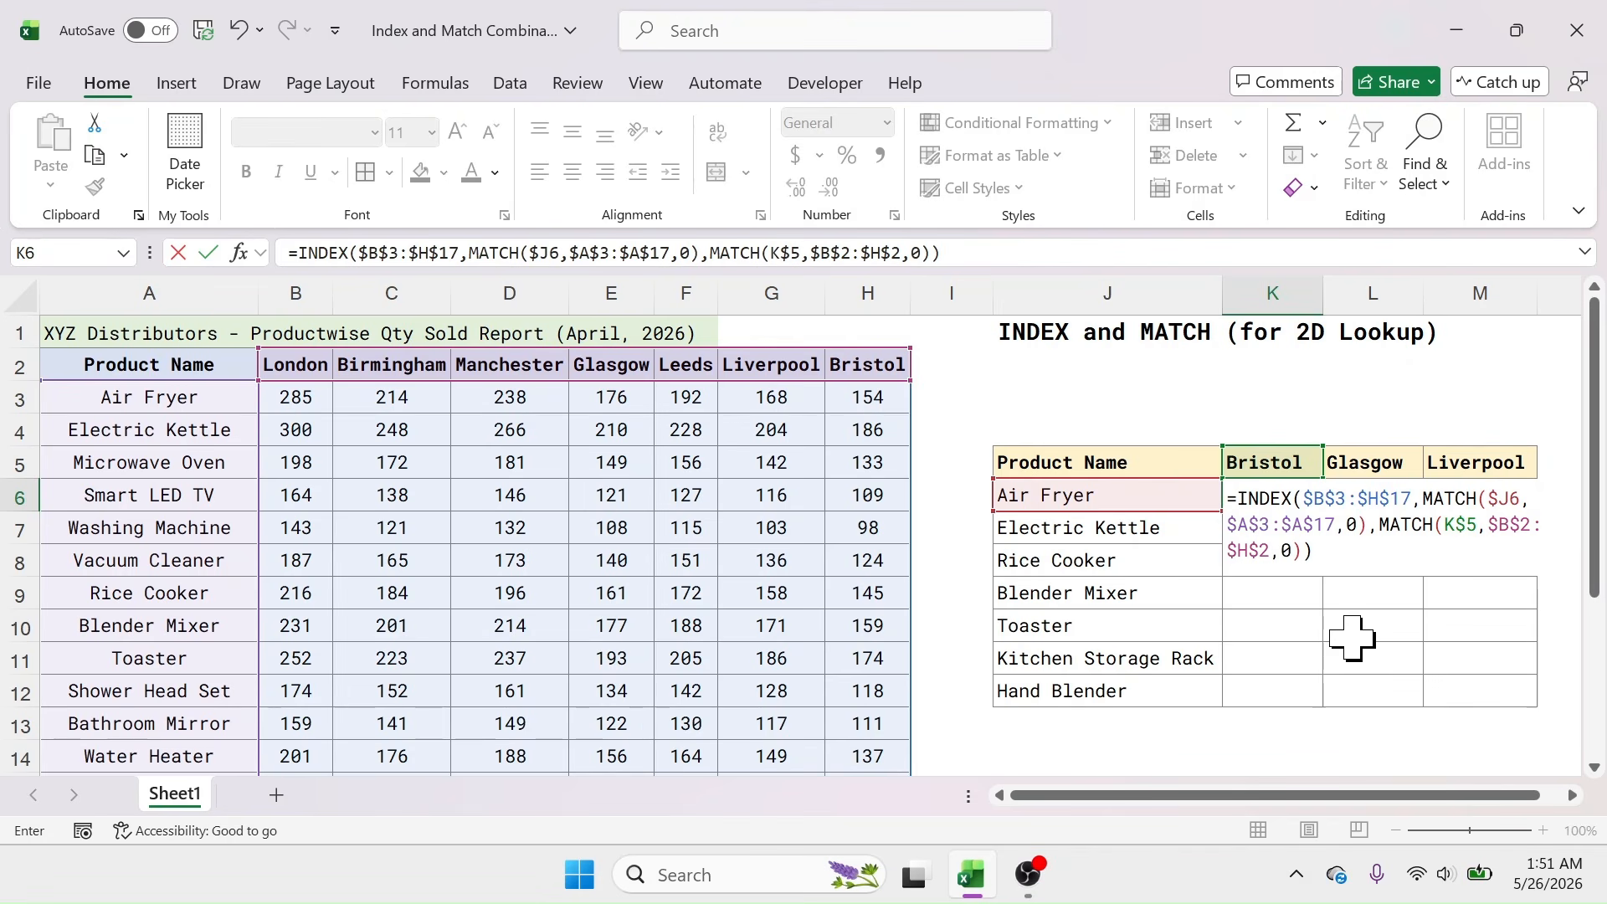
key(Return)
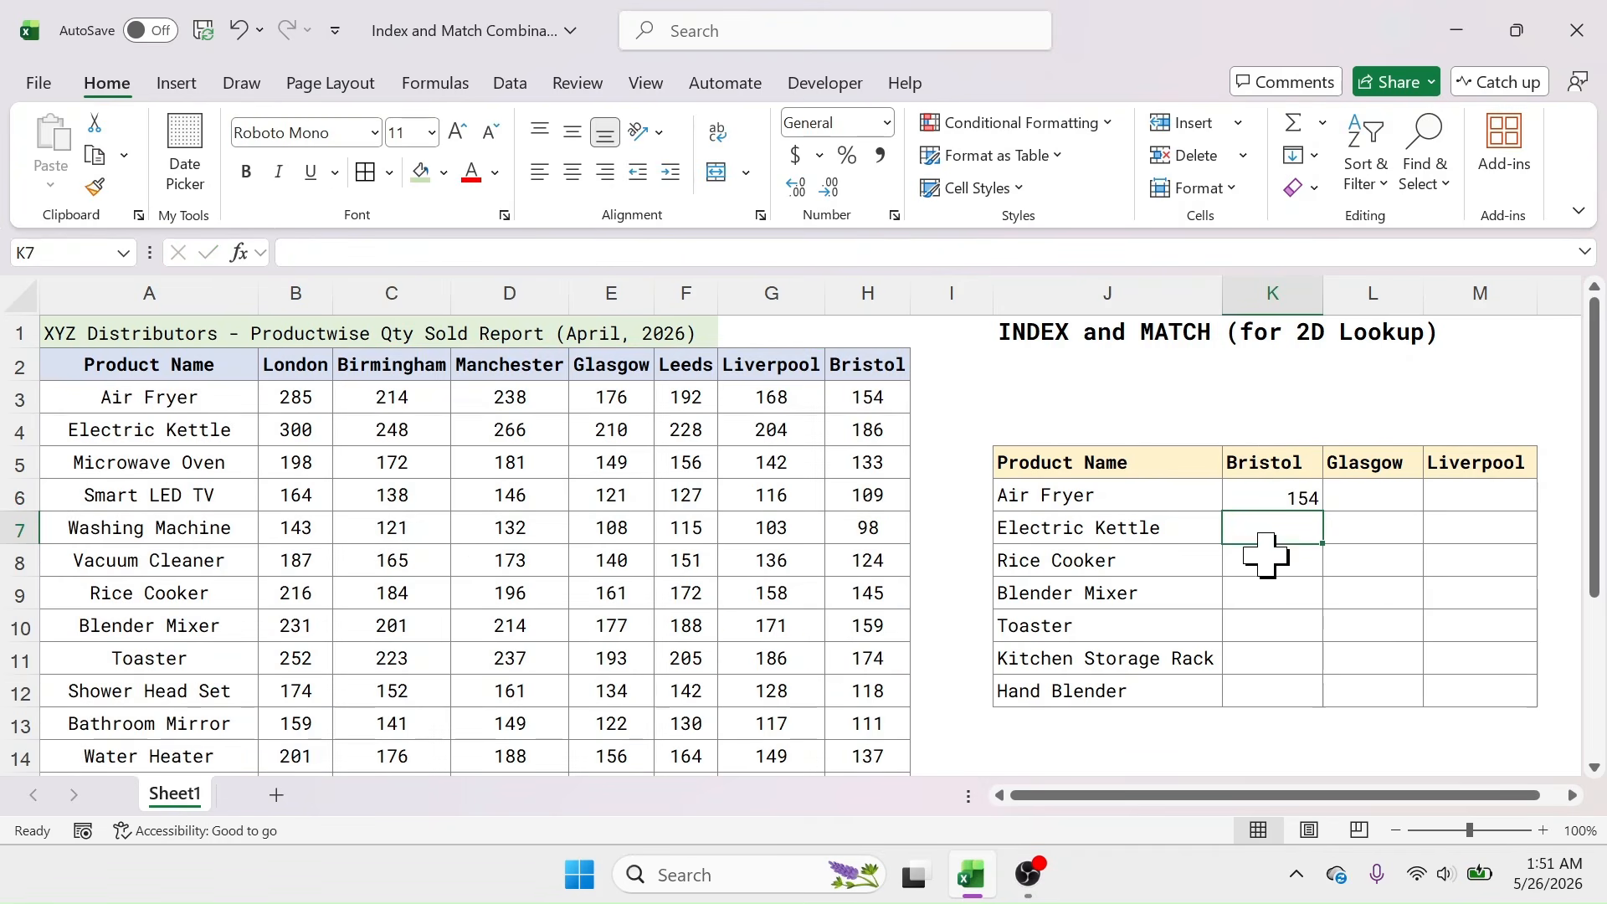
Step: Shade Air Fryer's Bristol source quantity 154 green
click(1282, 500)
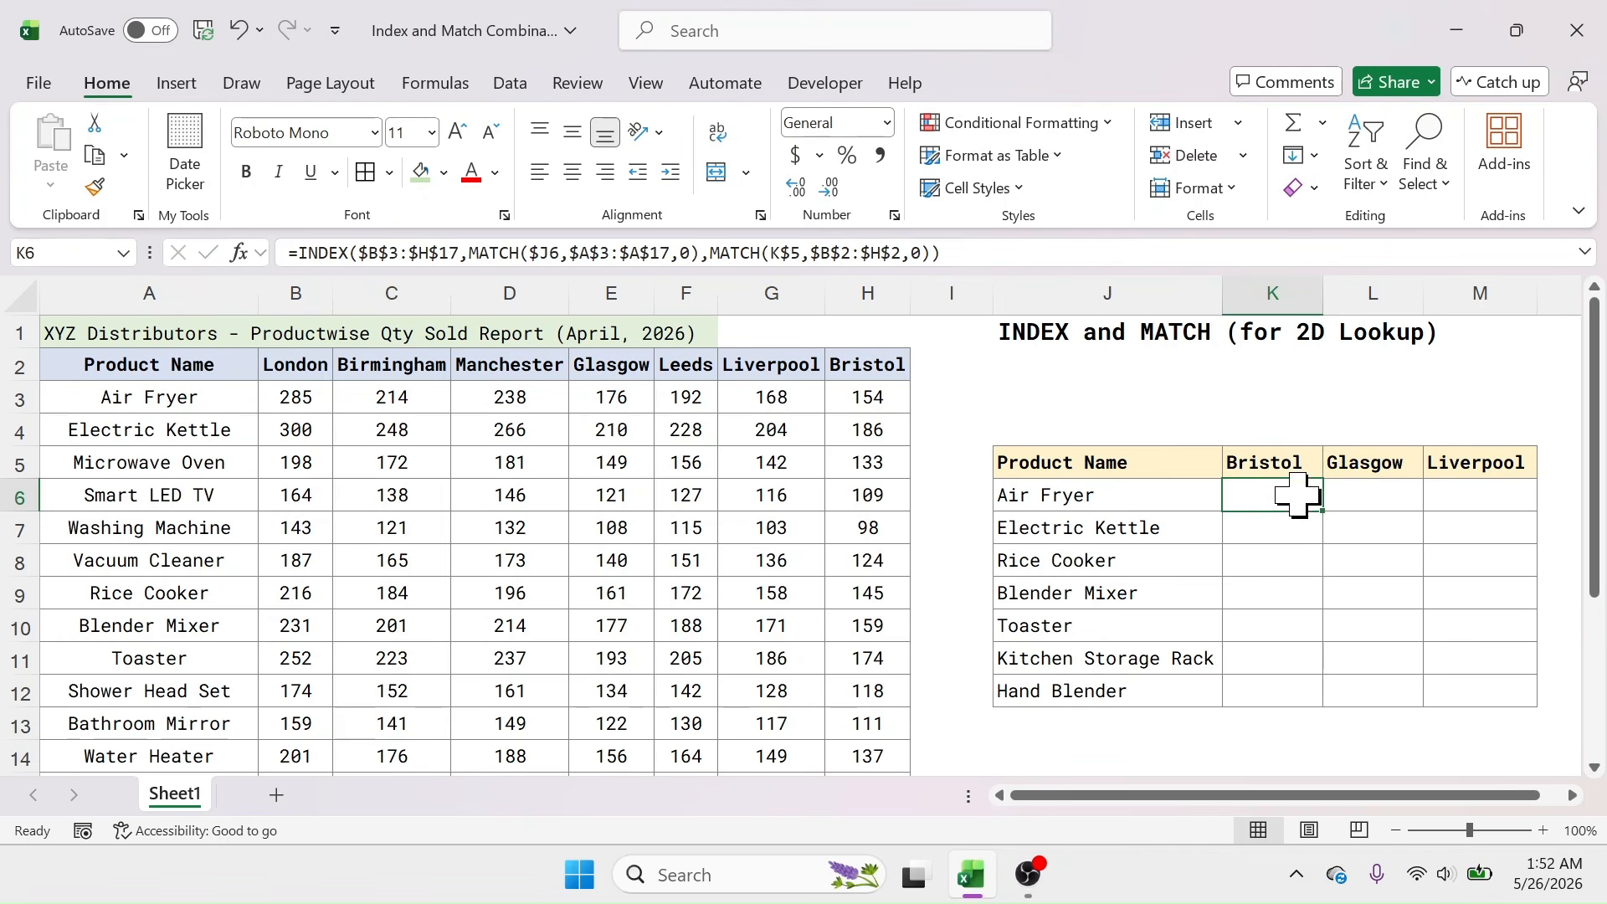
click(868, 400)
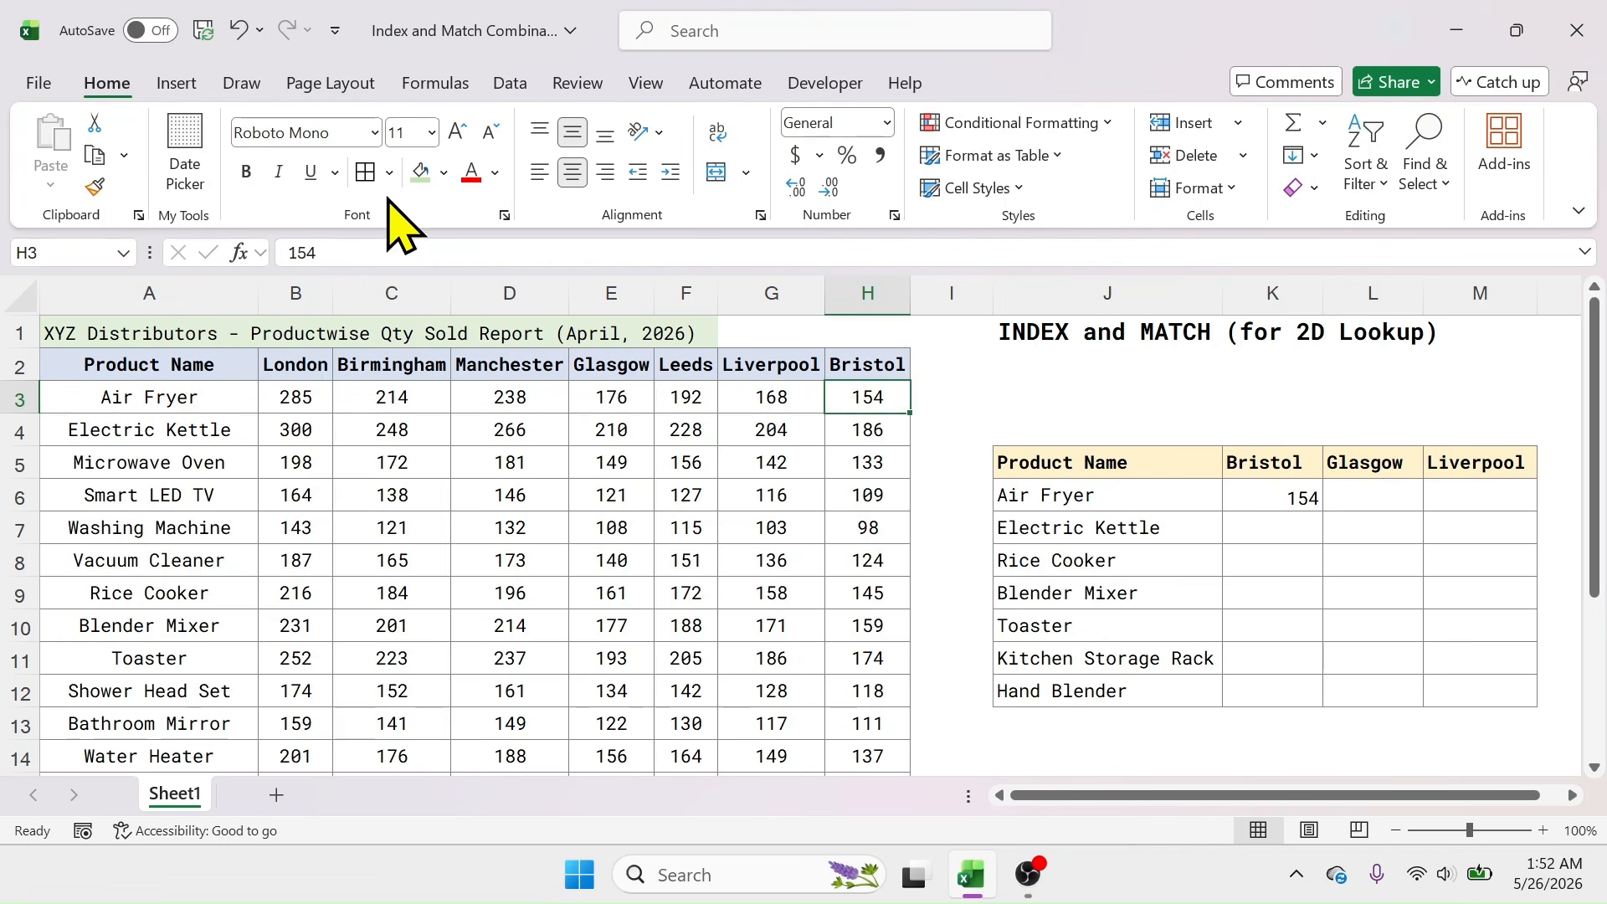
click(419, 172)
click(1258, 495)
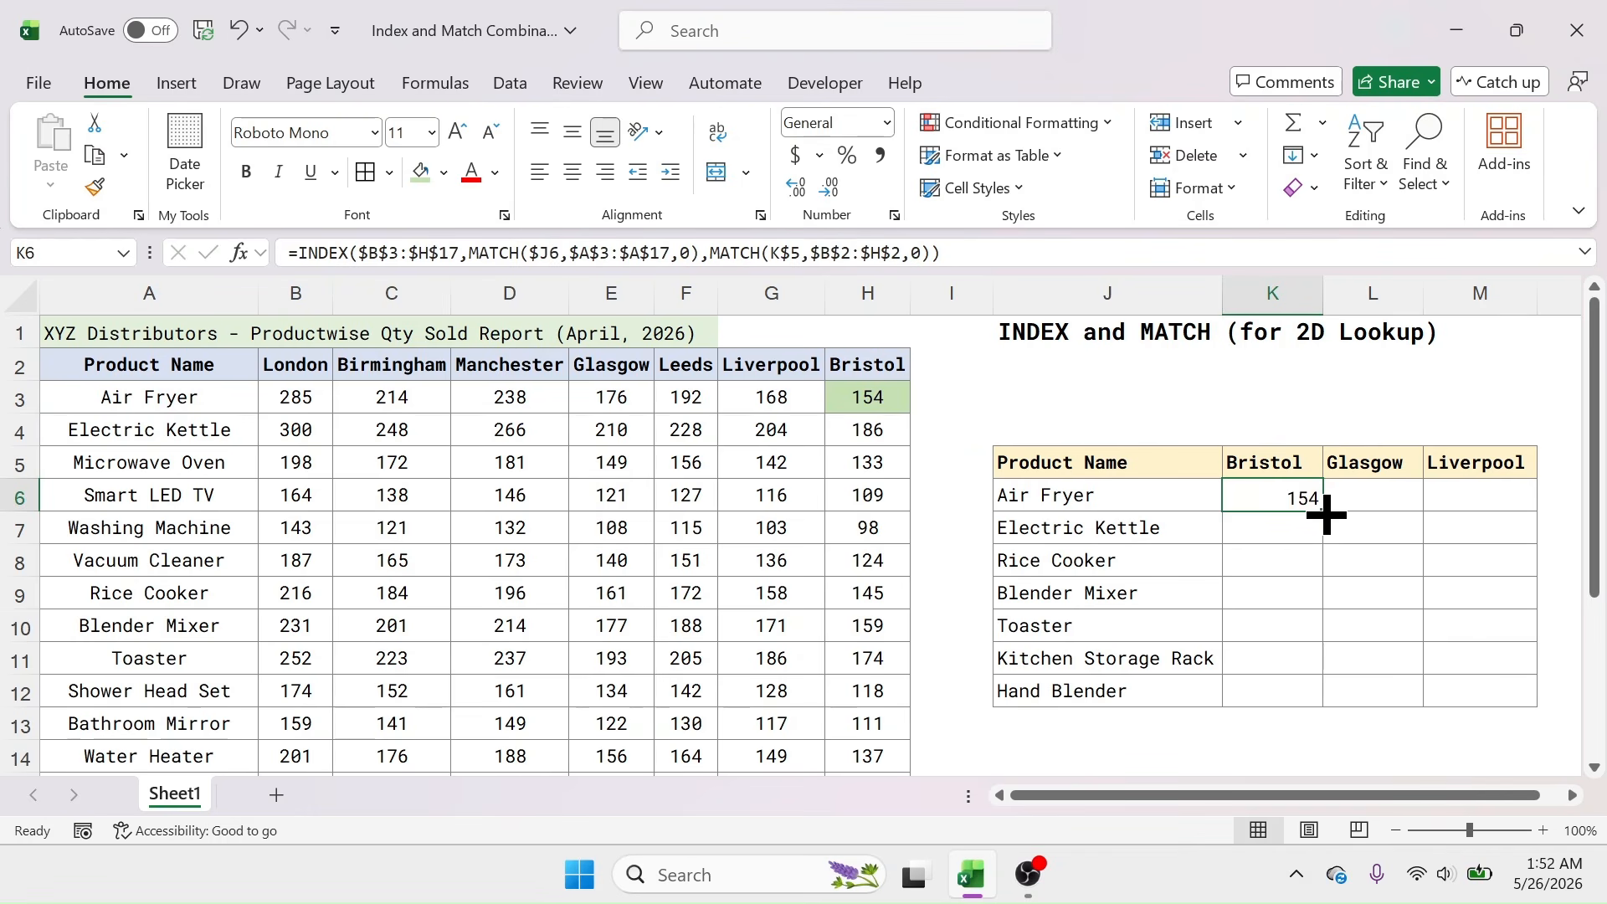
Step: Copy the K6 lookup formula across to L6 and M6 for Glasgow and Liverpool
drag(1327, 513, 1507, 506)
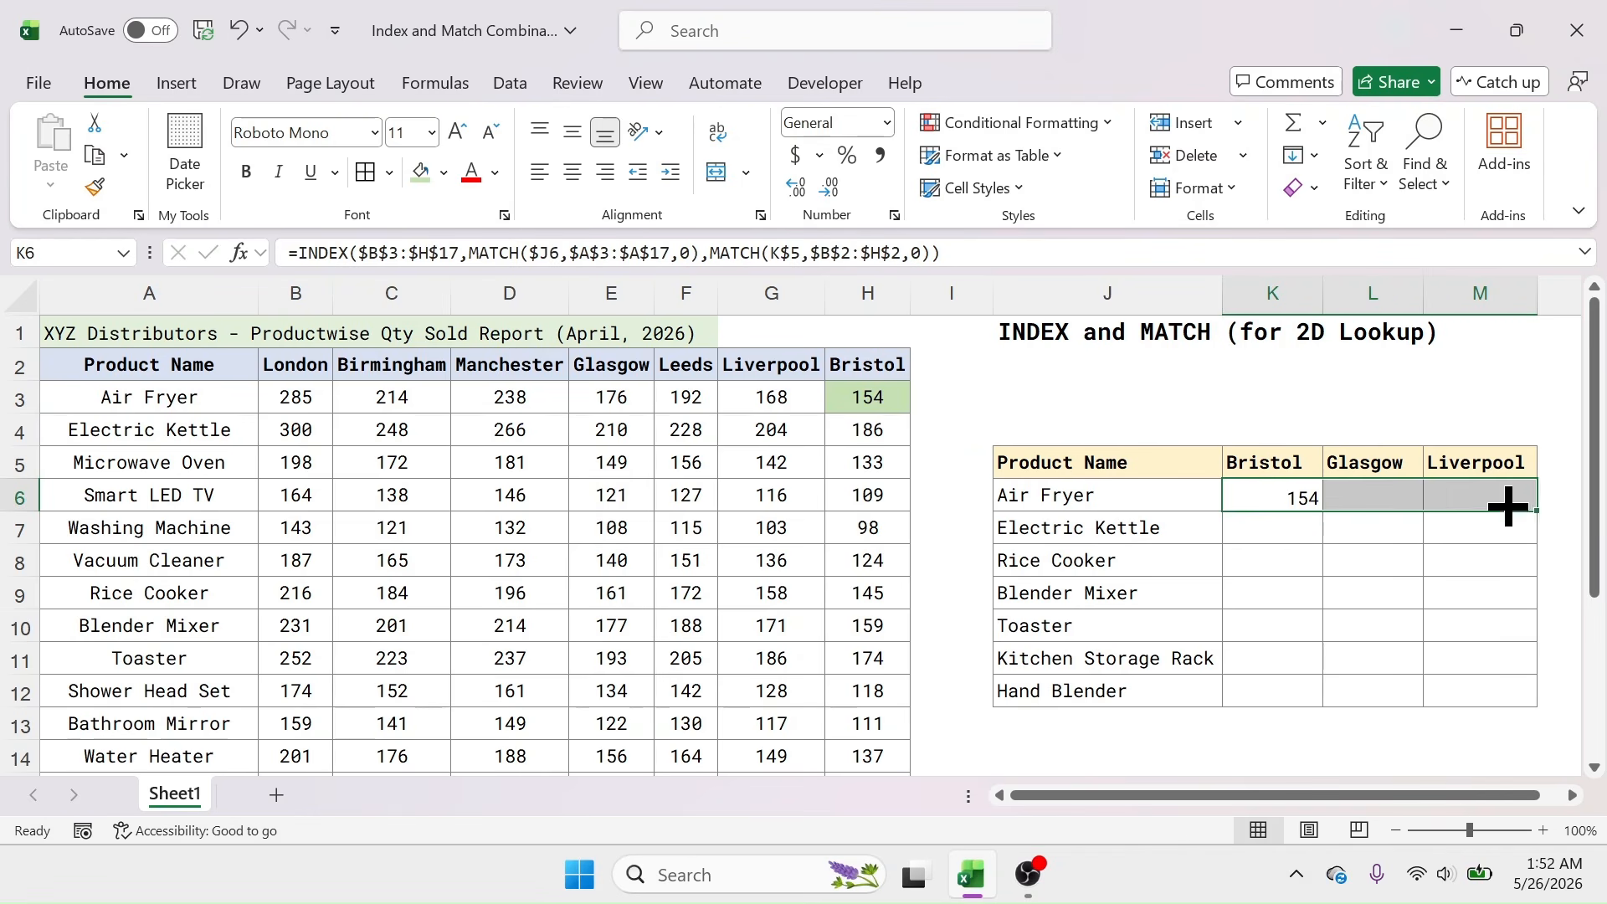
click(1389, 503)
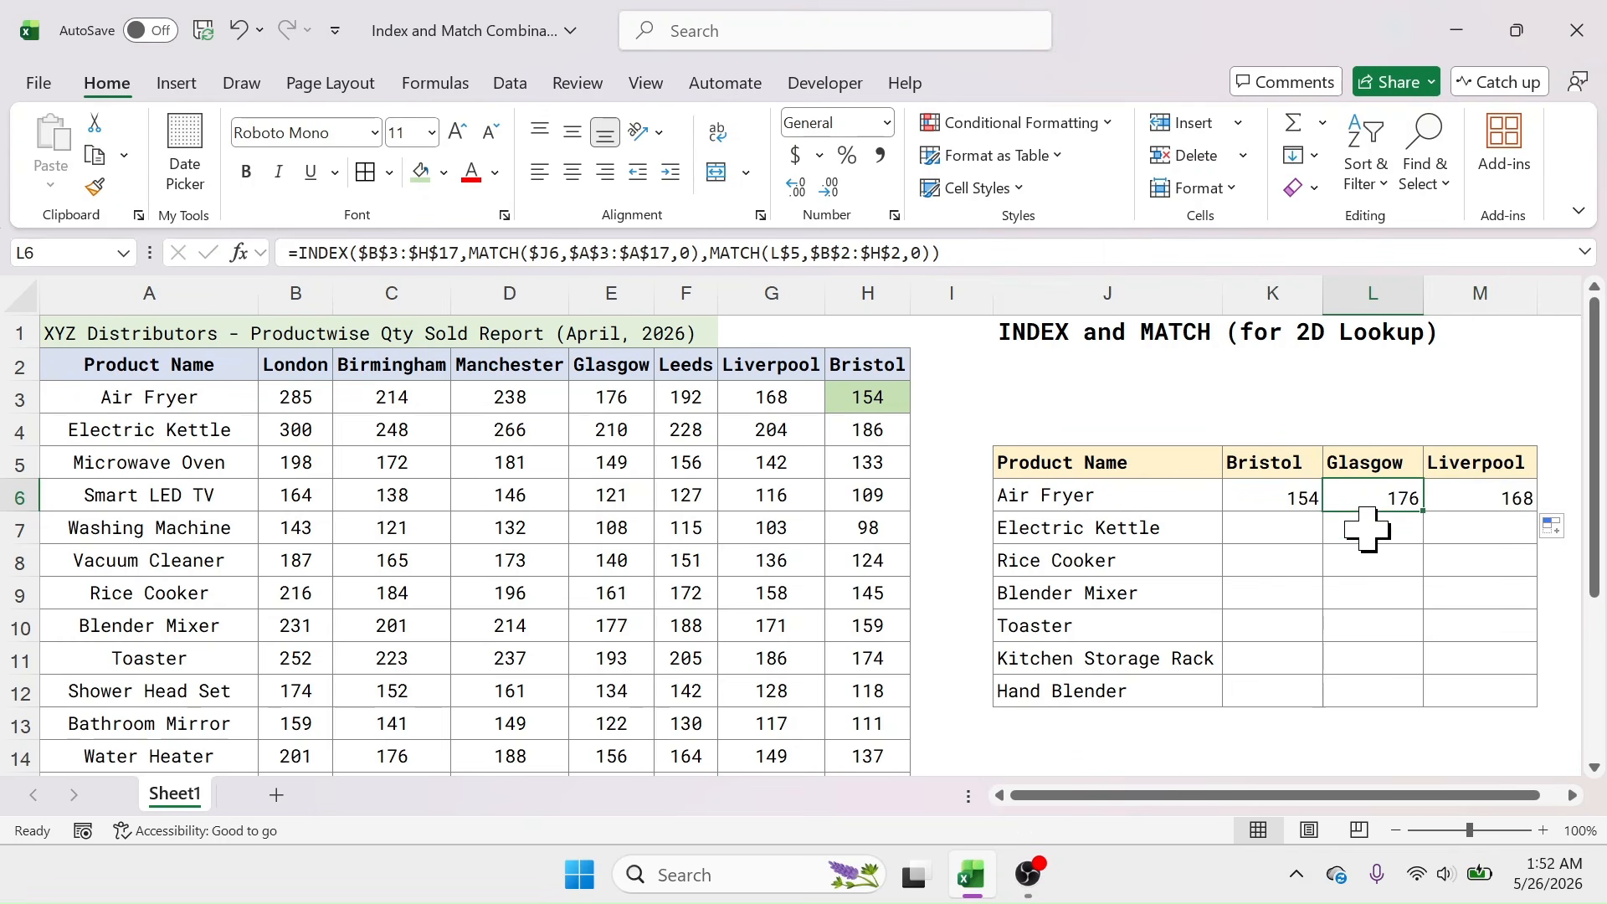
click(1438, 499)
click(1396, 501)
click(1484, 495)
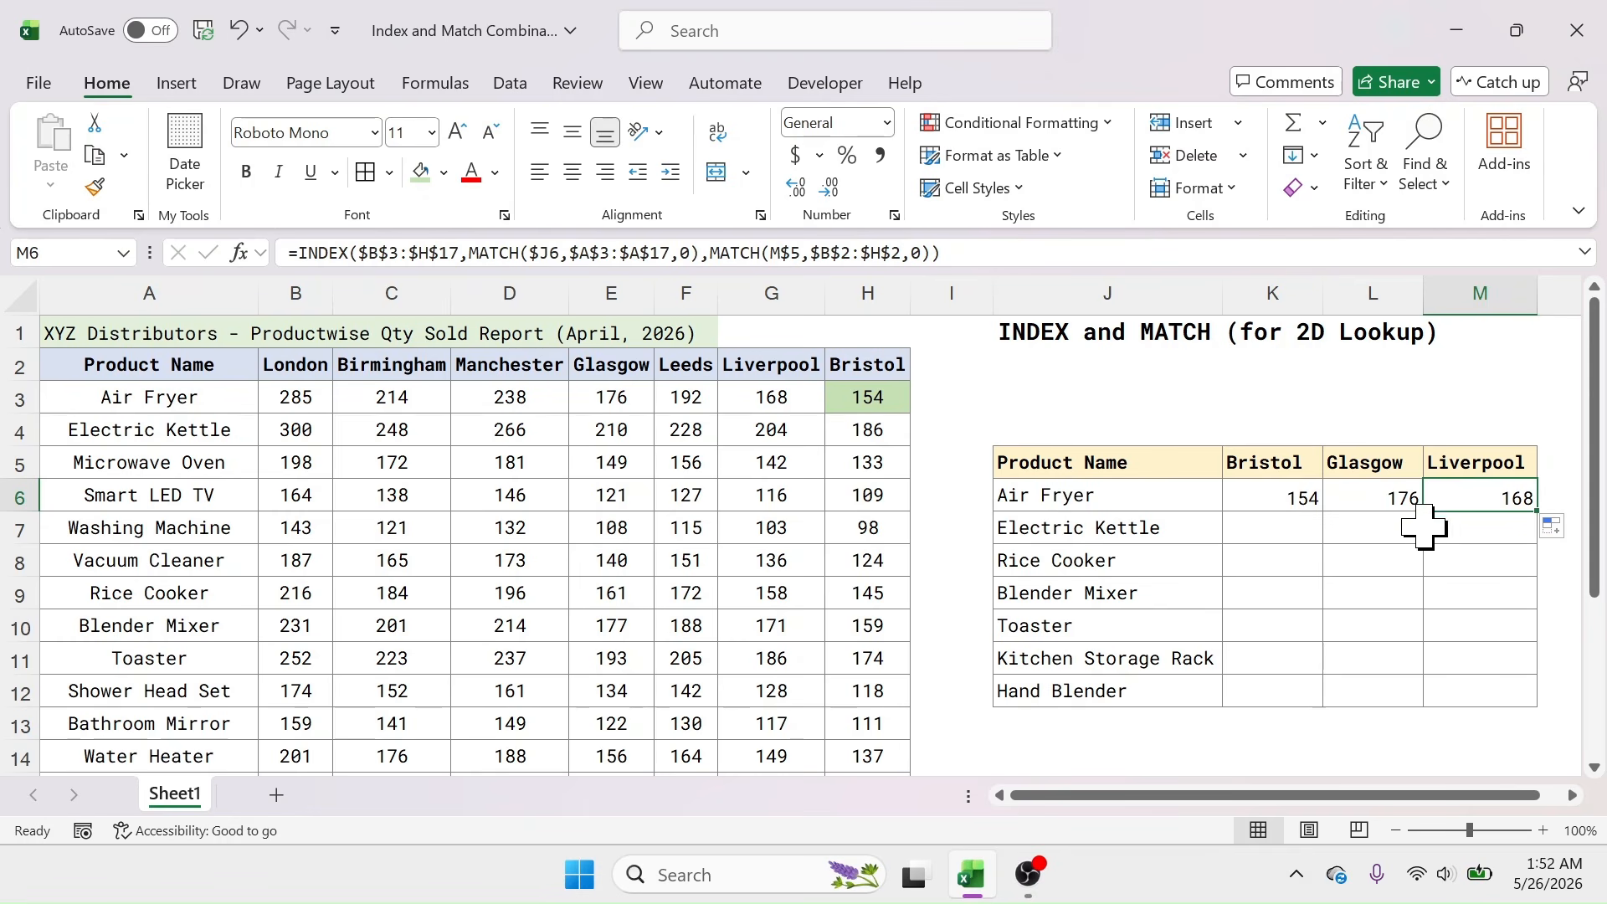
click(1342, 503)
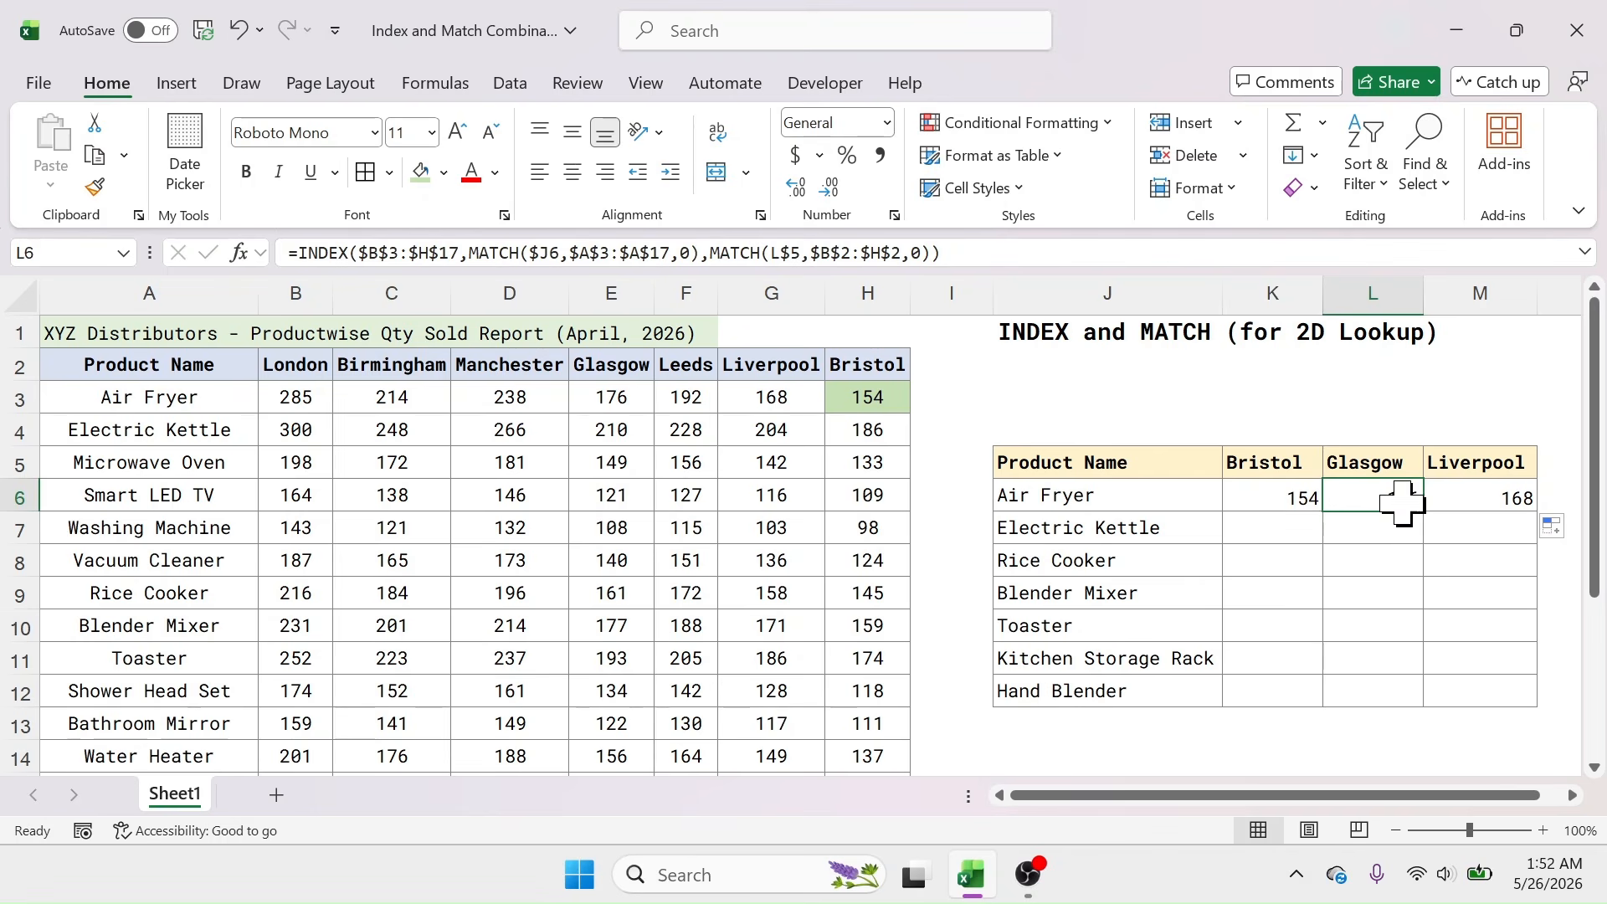
Step: Shade the Glasgow 176 and Liverpool 168 source quantities green, then select K6:M6
click(626, 398)
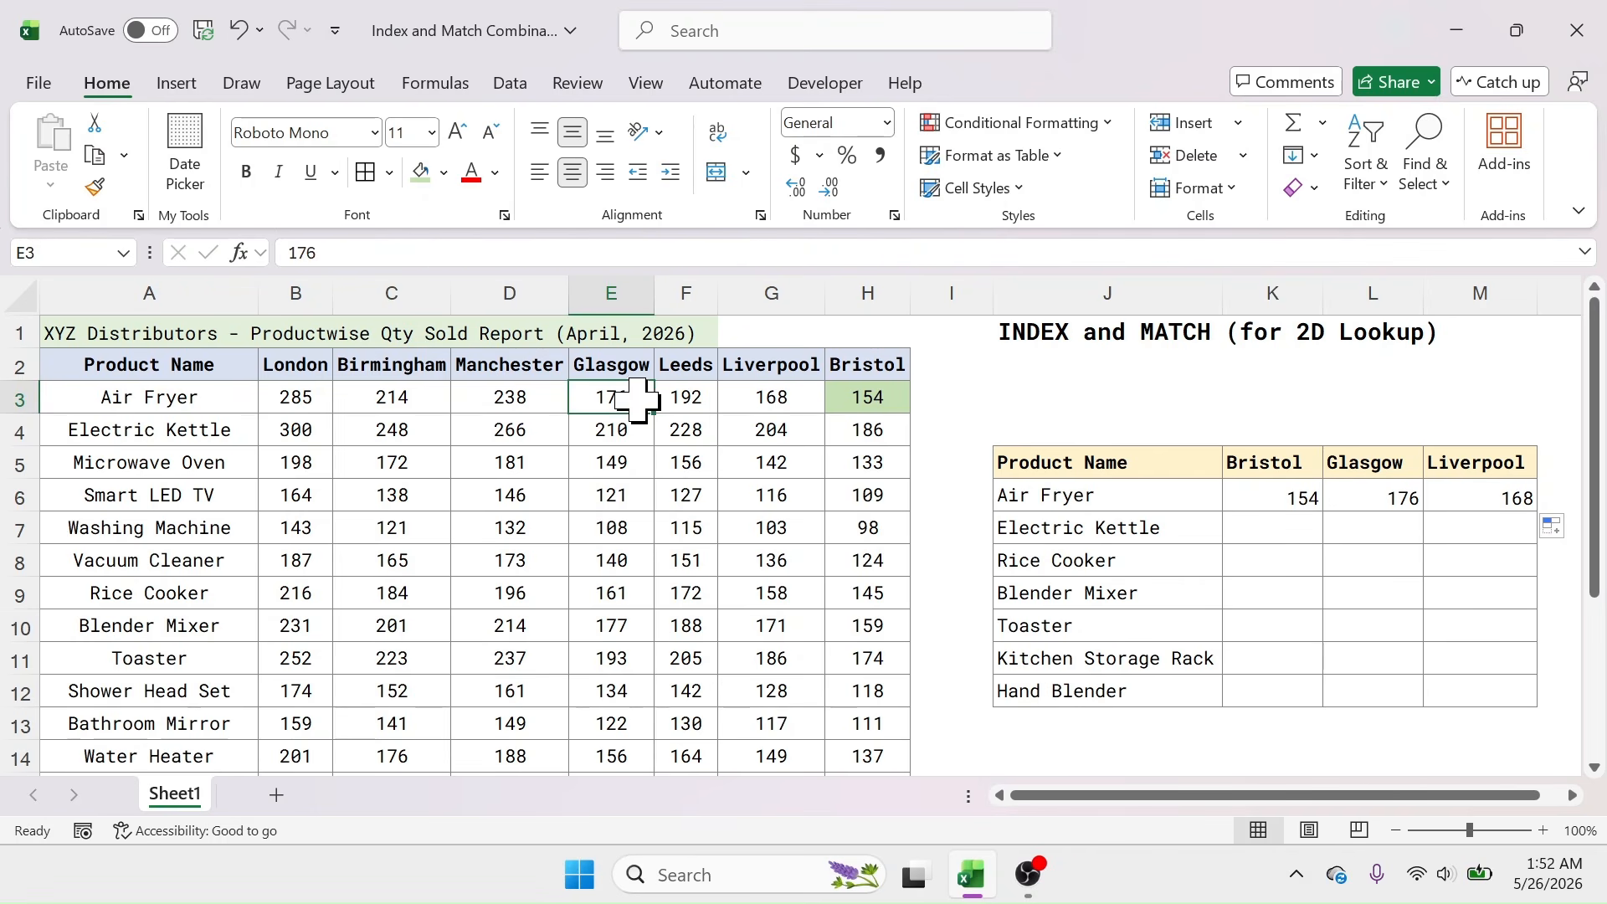
click(423, 180)
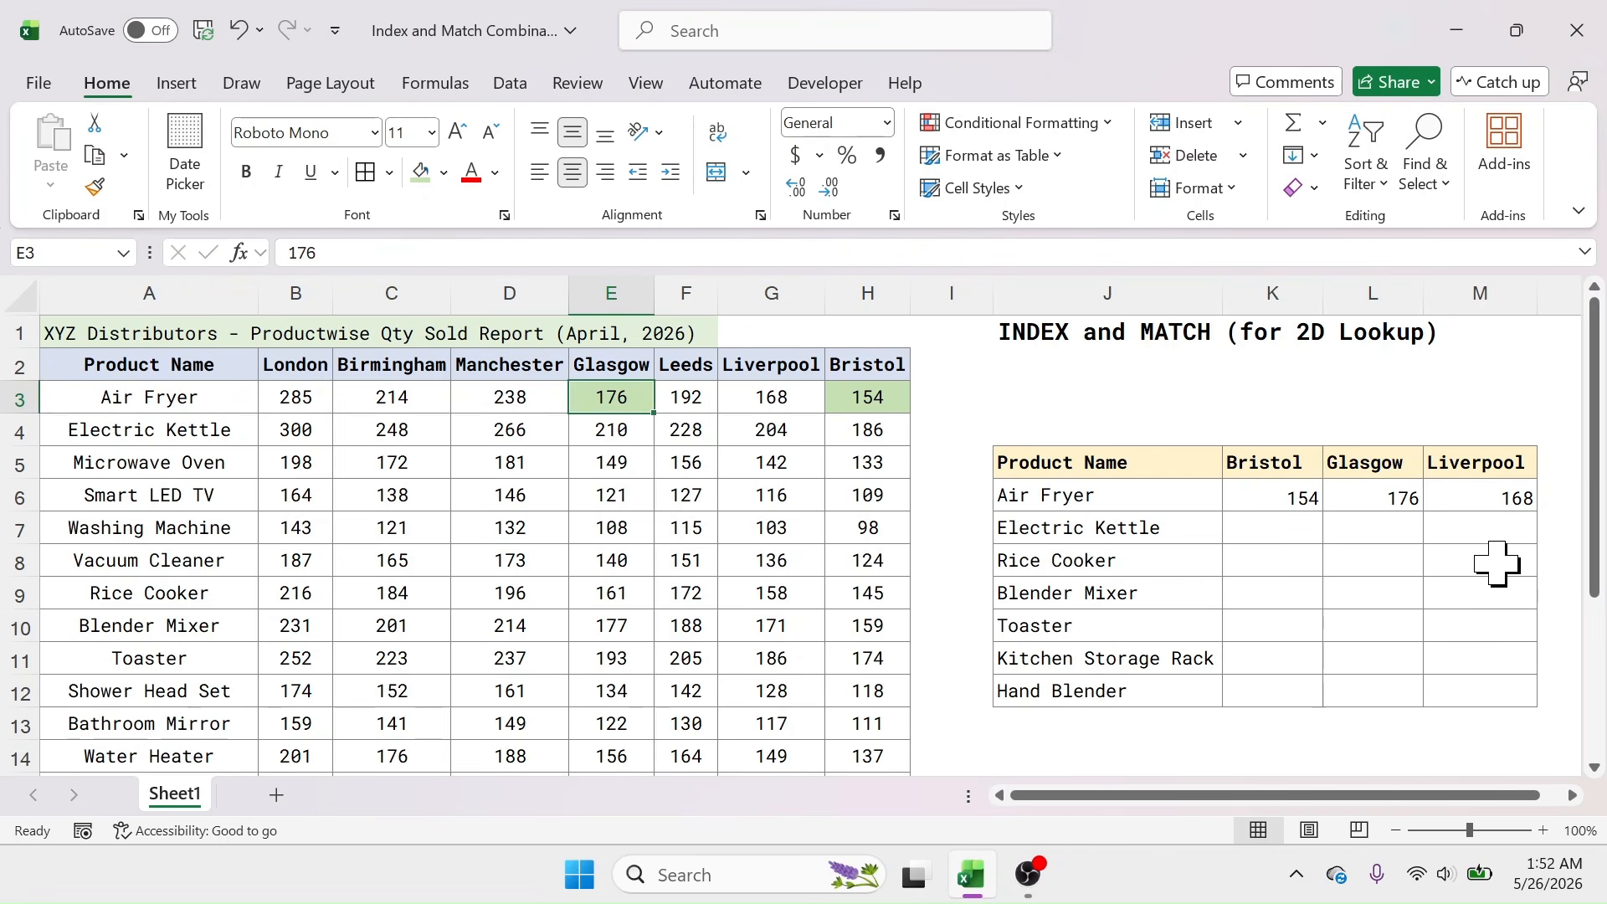
click(1386, 498)
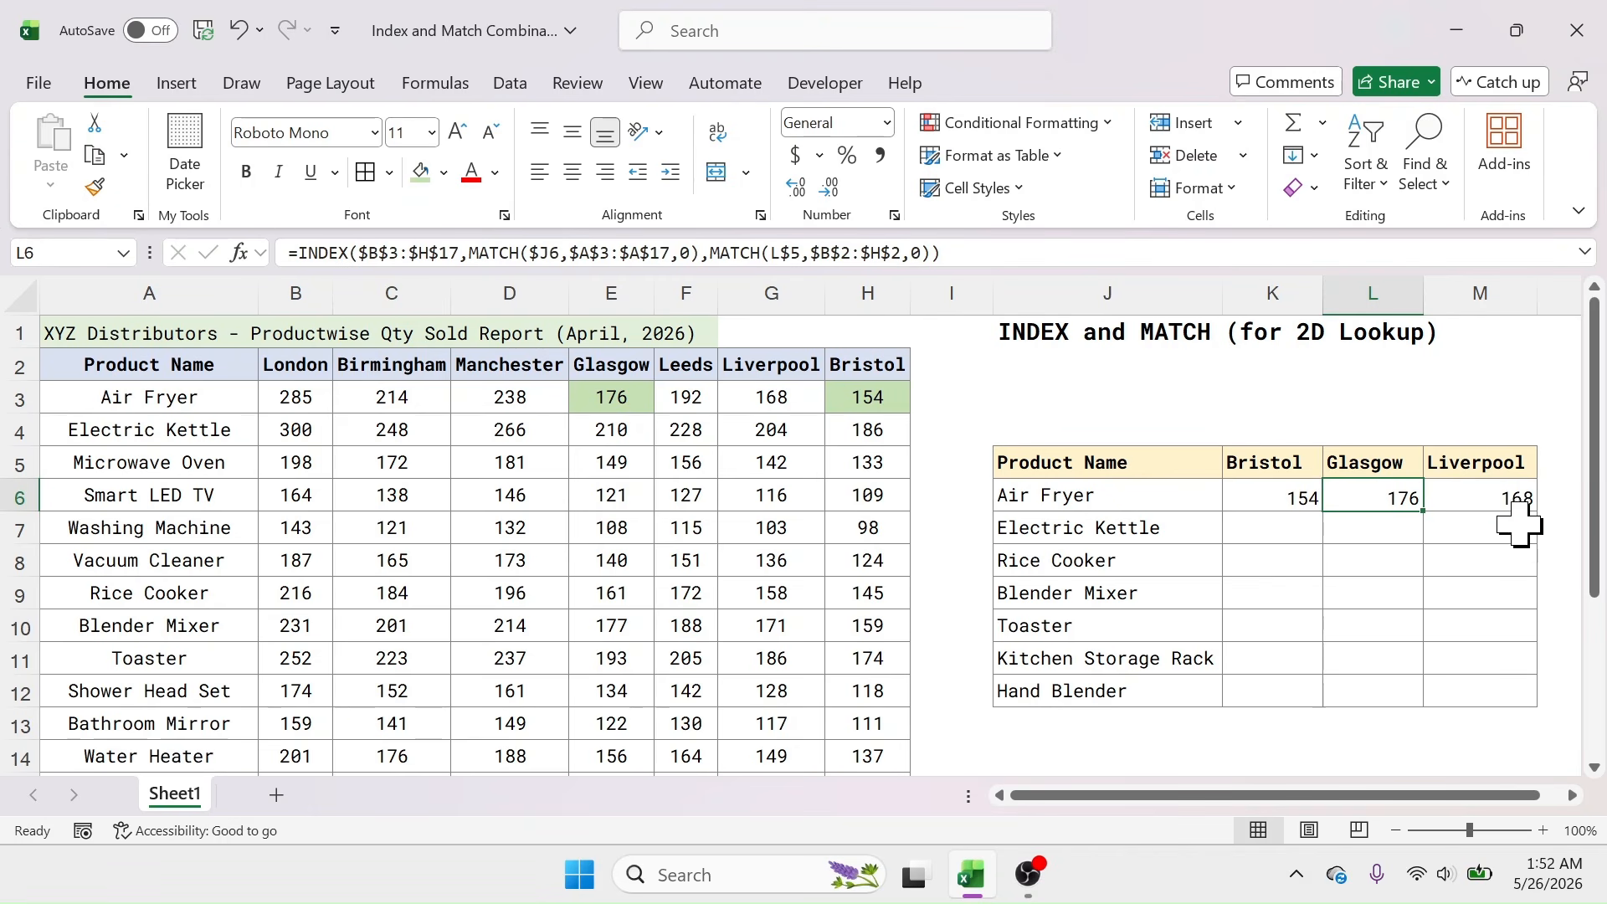
click(765, 396)
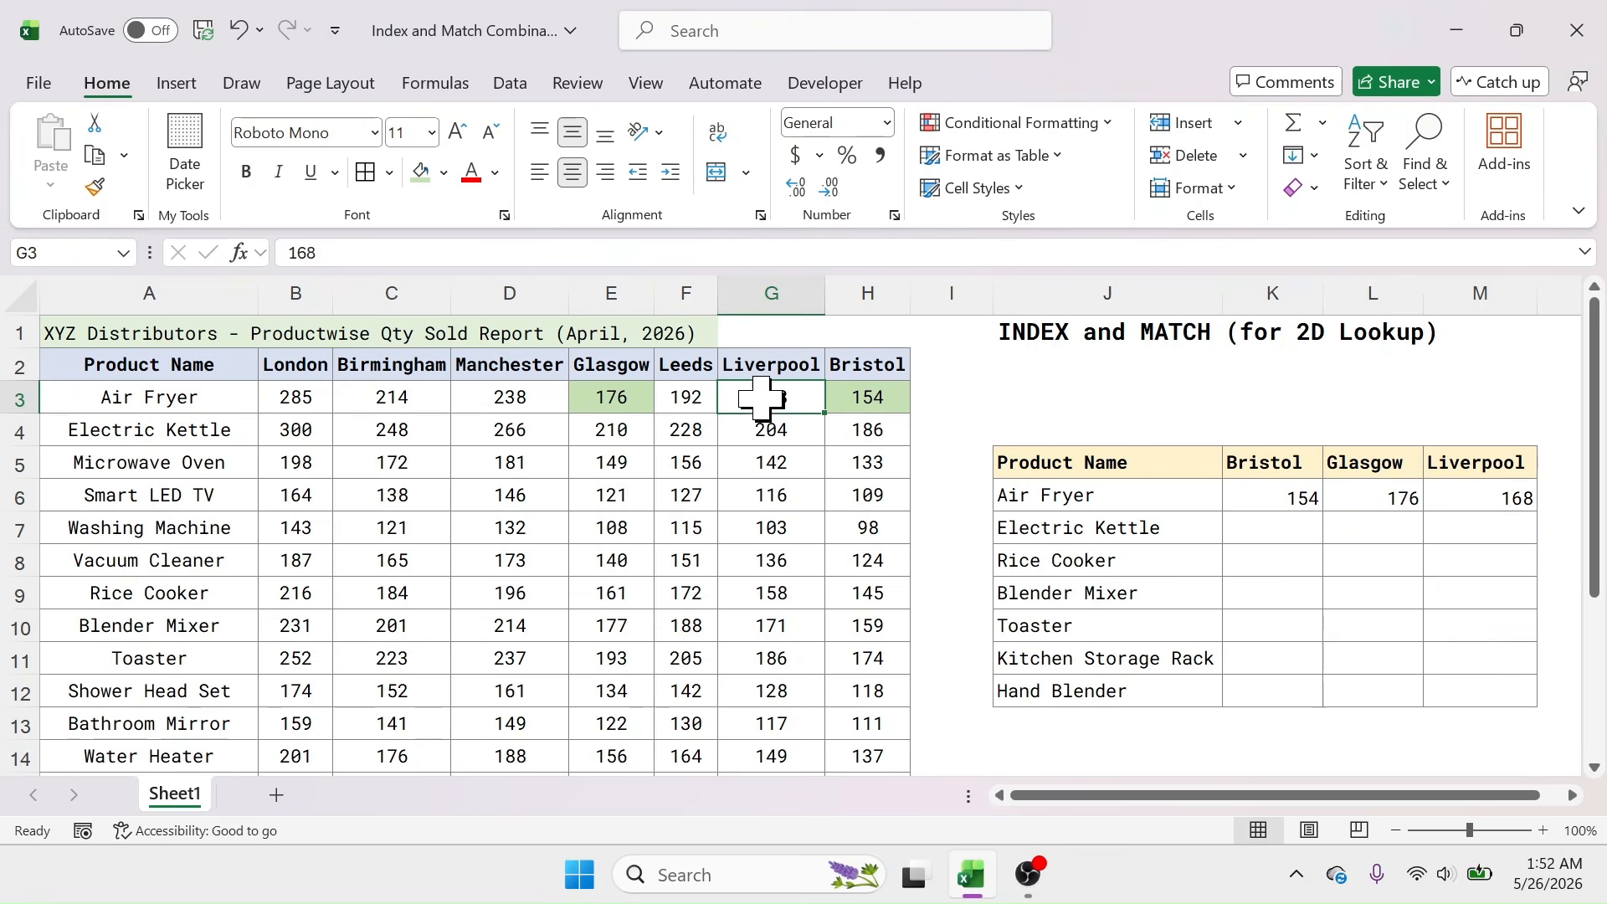
click(420, 173)
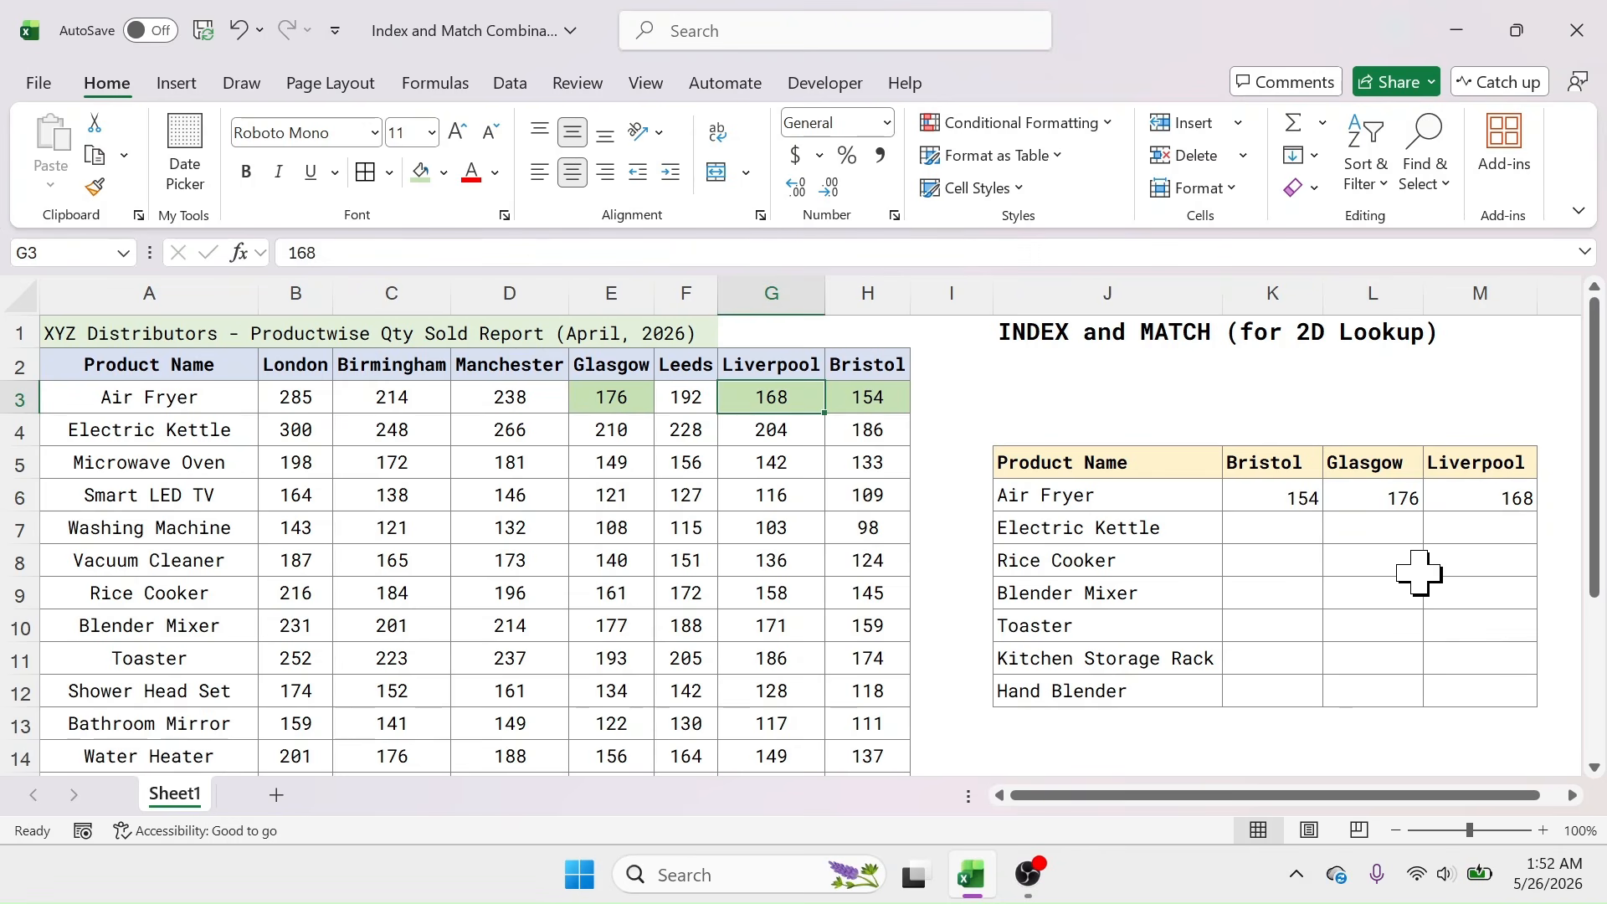
click(1287, 496)
drag(1287, 496, 1520, 703)
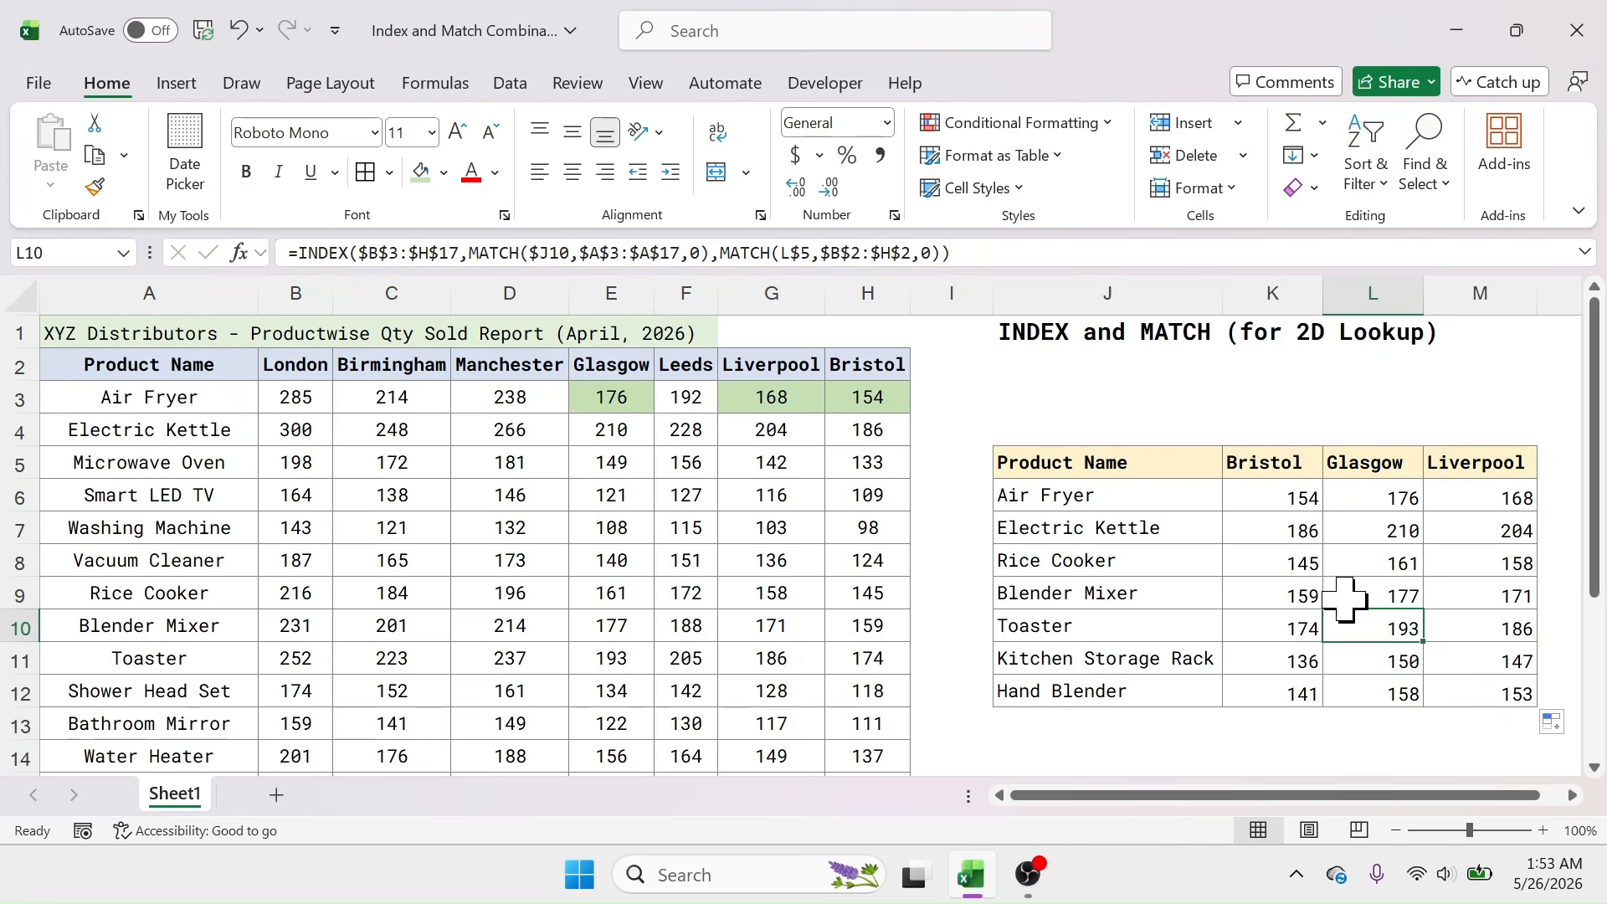
Step: Shade Rice Cooker's Bristol quantity 145 light blue in report cell H9 and lookup cell K8
click(1273, 564)
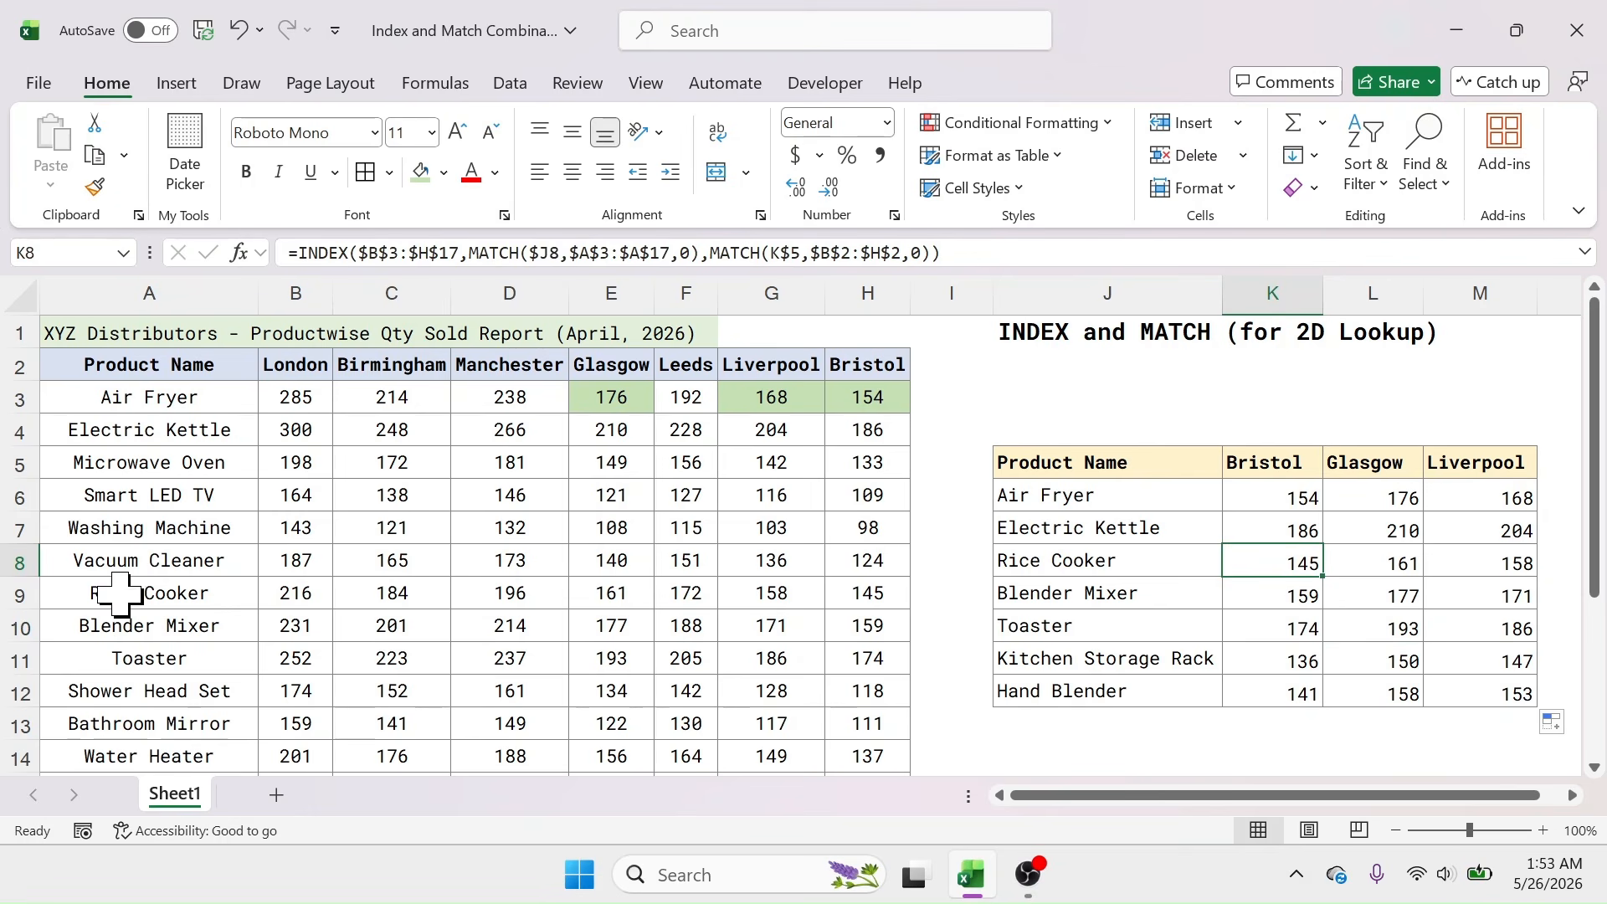
click(864, 593)
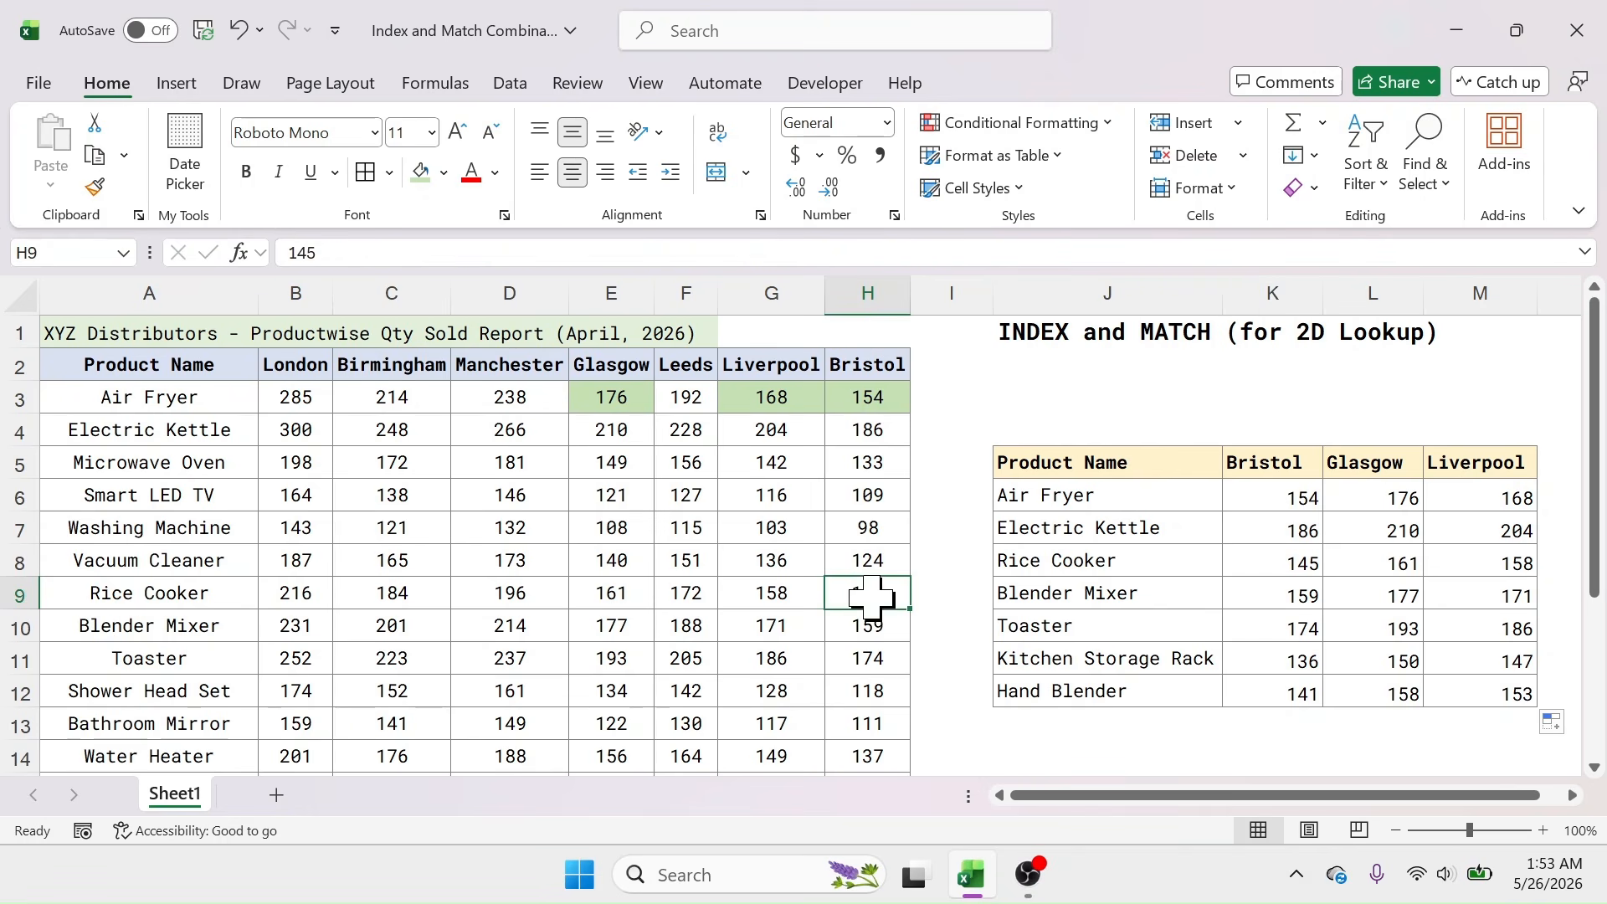
click(444, 172)
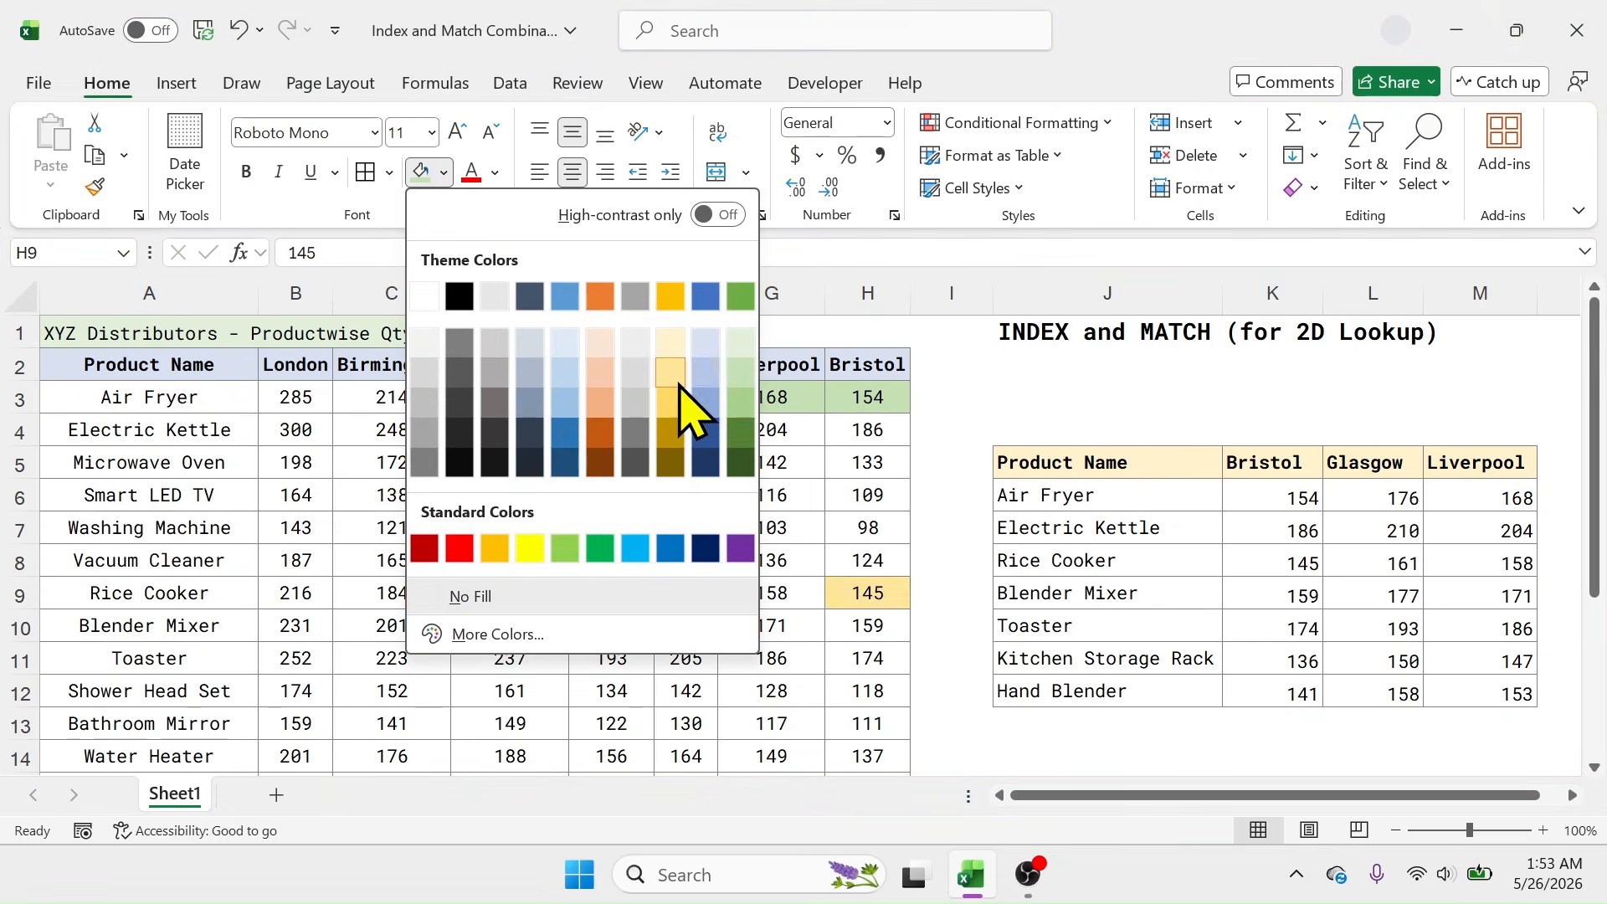
click(707, 403)
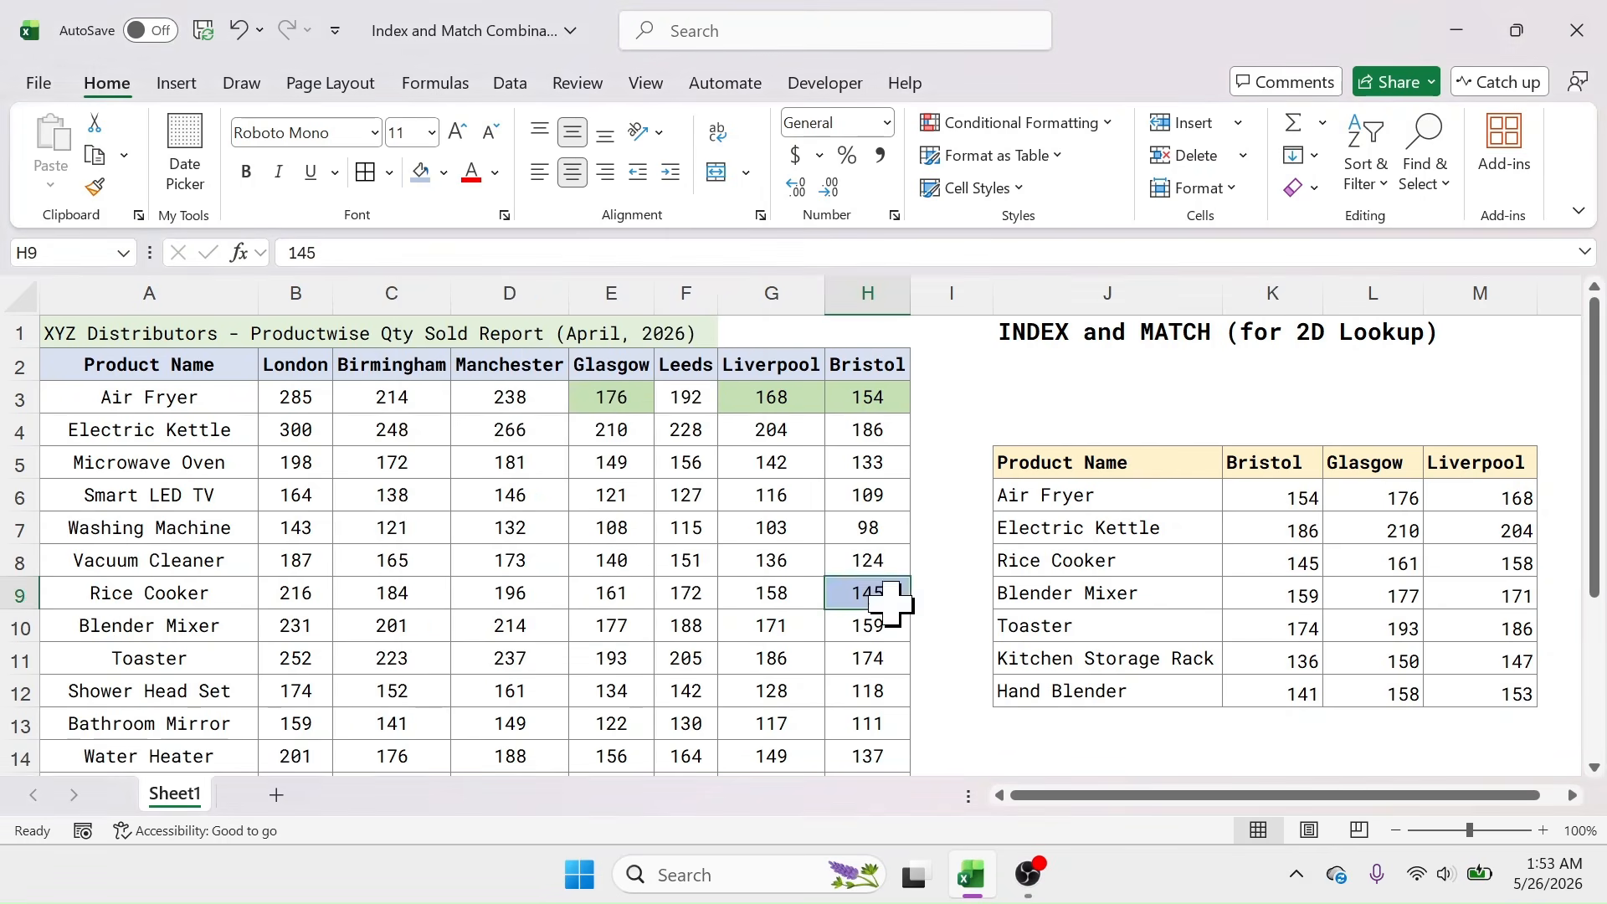
click(1299, 563)
click(420, 173)
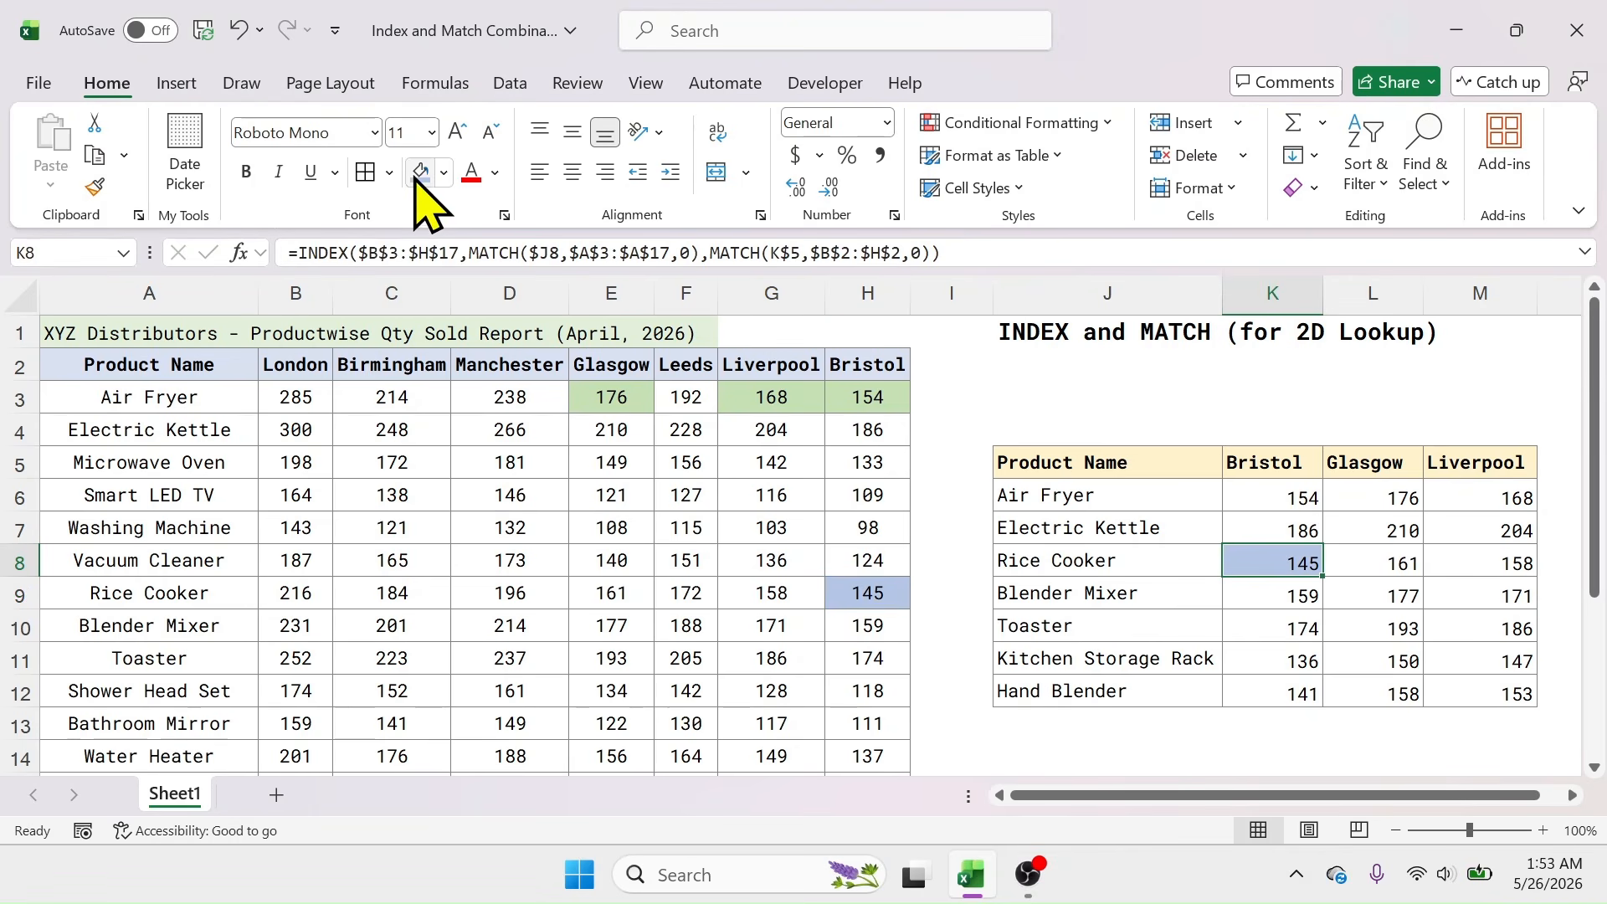
click(1256, 400)
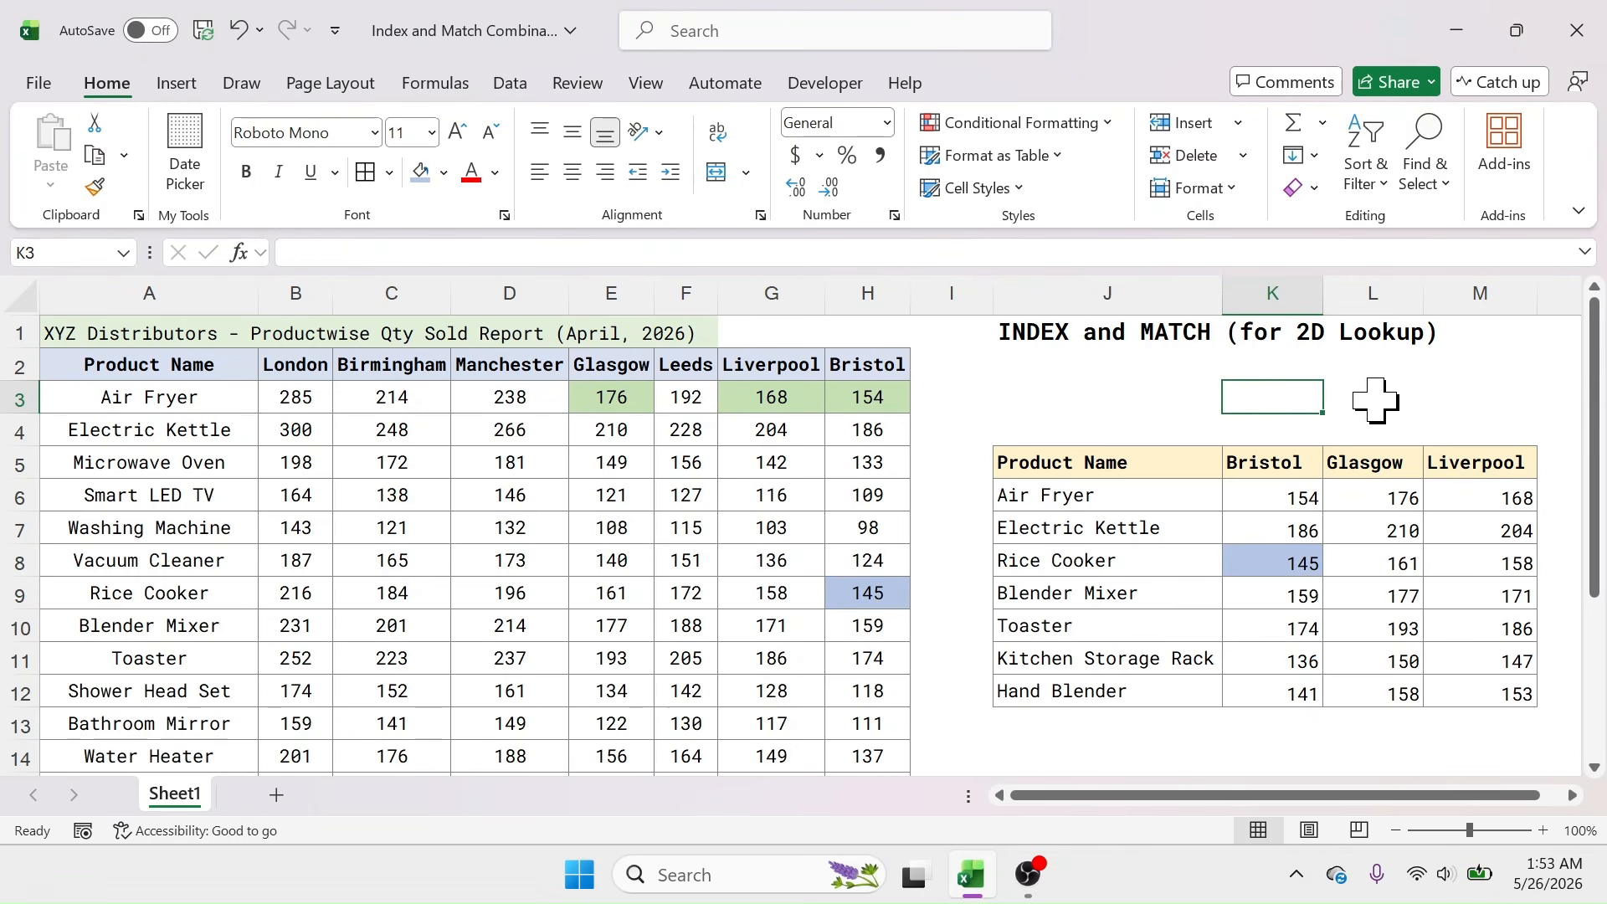